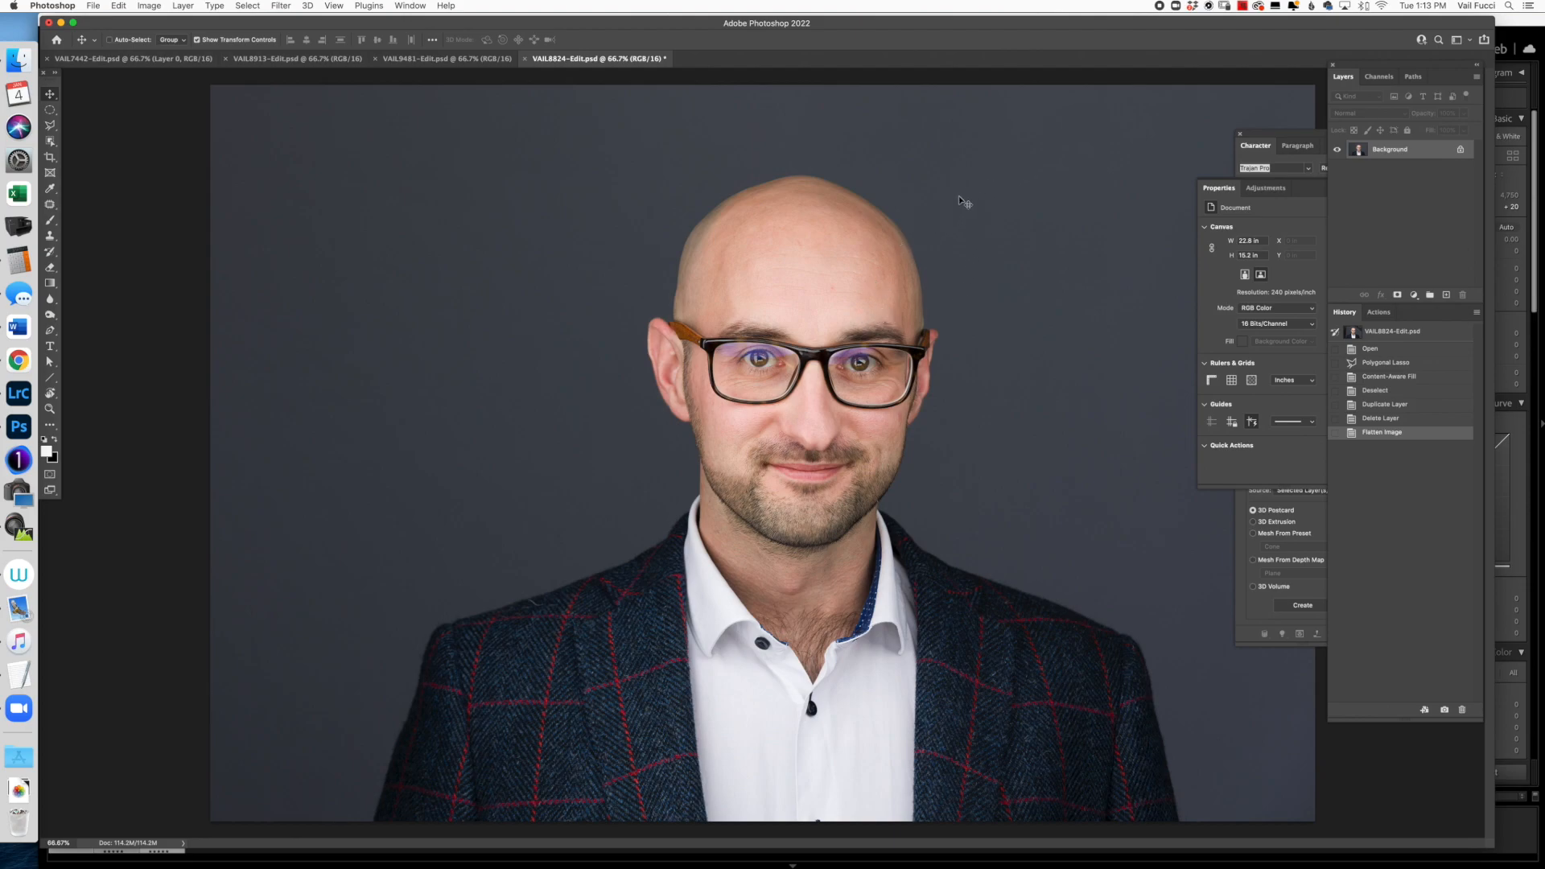
Add a new empty layer above the Background and set its blending mode to Color
{"action": "key", "text": "super+equal"}
{"action": "key", "text": "super+equal"}
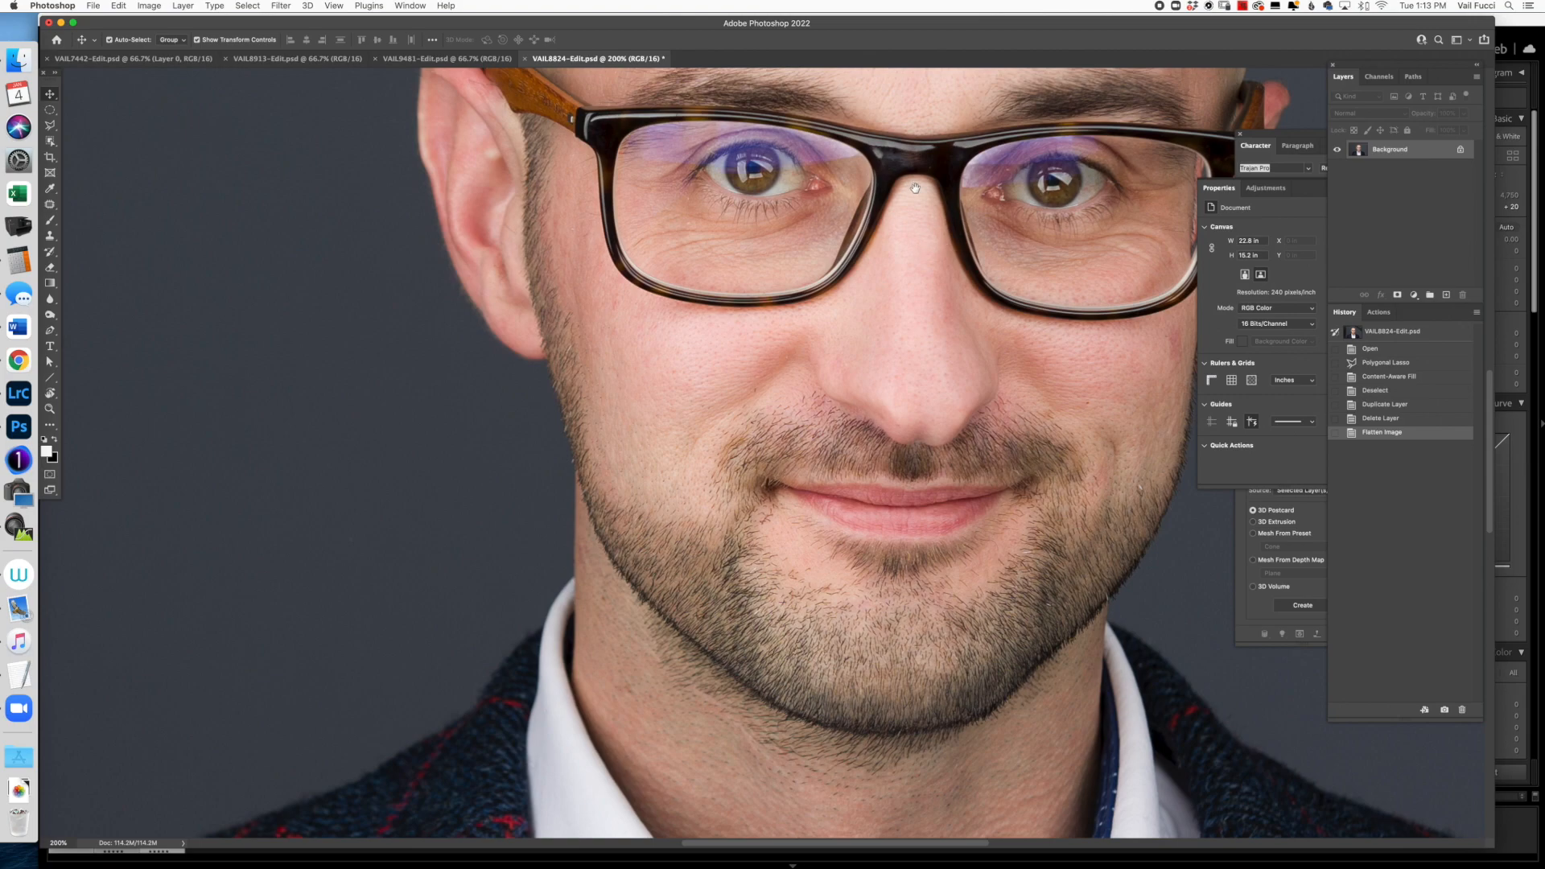
{"action": "scroll", "coordinate": [915, 187], "scroll_direction": "up", "scroll_amount": 5}
{"action": "scroll", "coordinate": [914, 188], "scroll_direction": "right", "scroll_amount": 3}
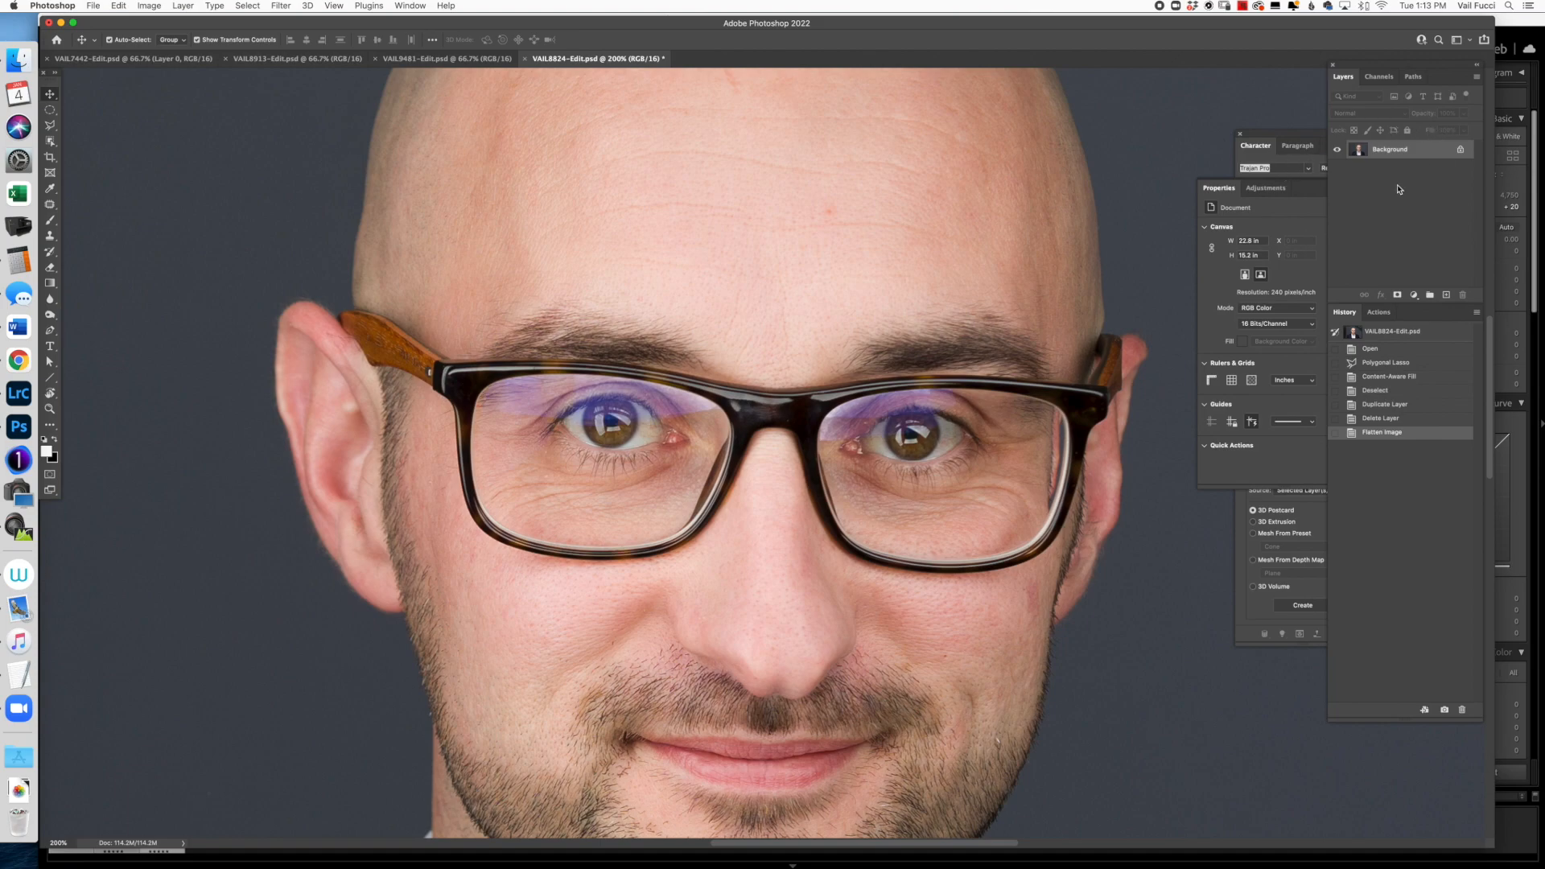
{"action": "left_click", "coordinate": [1448, 296]}
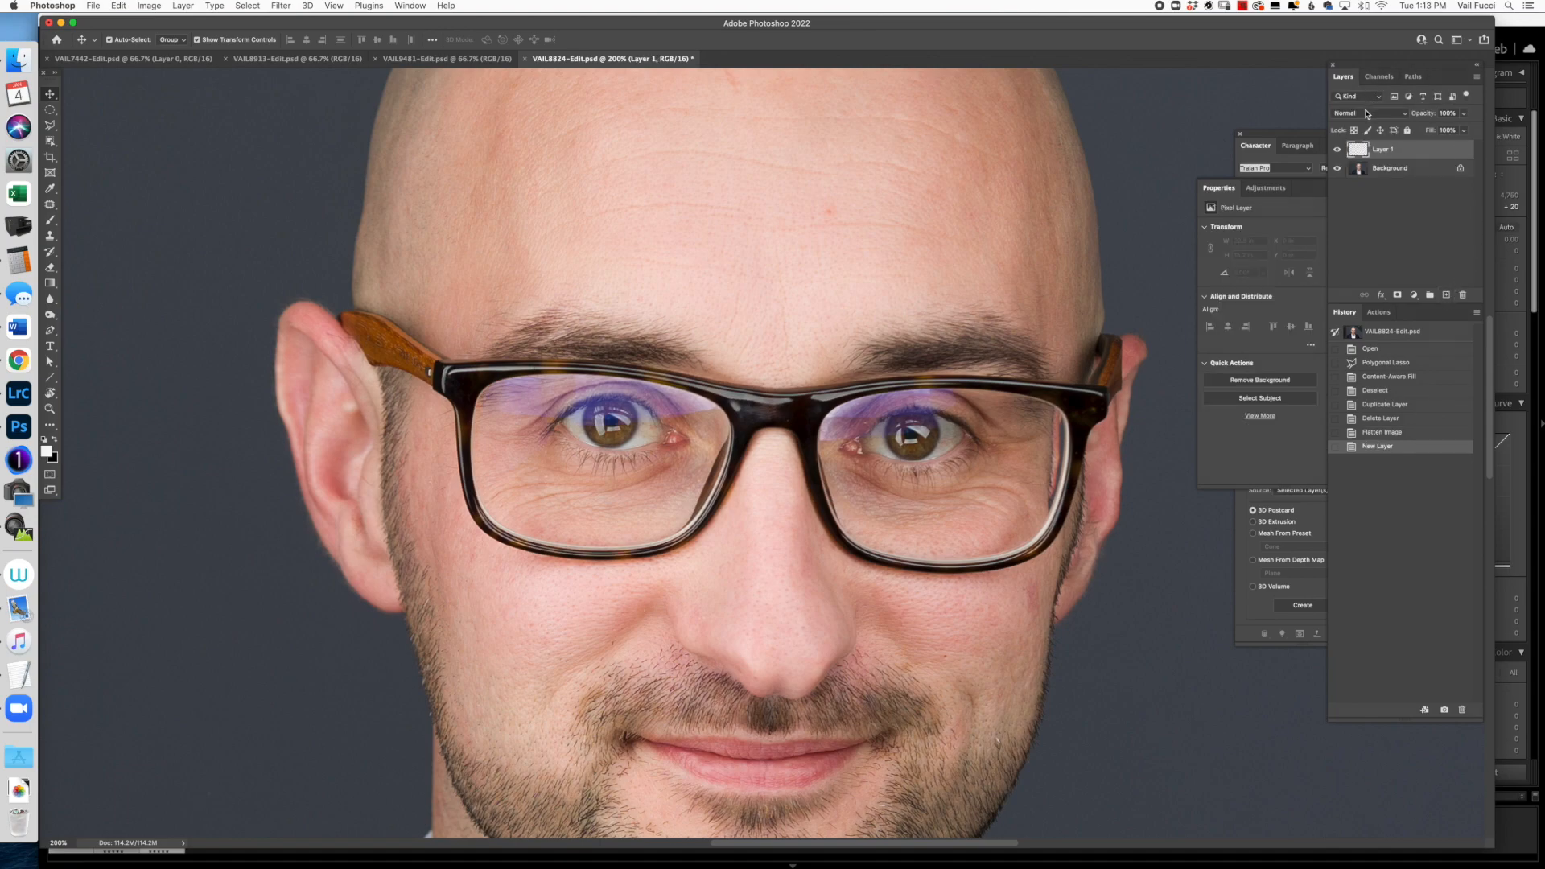
{"action": "left_click", "coordinate": [1368, 113]}
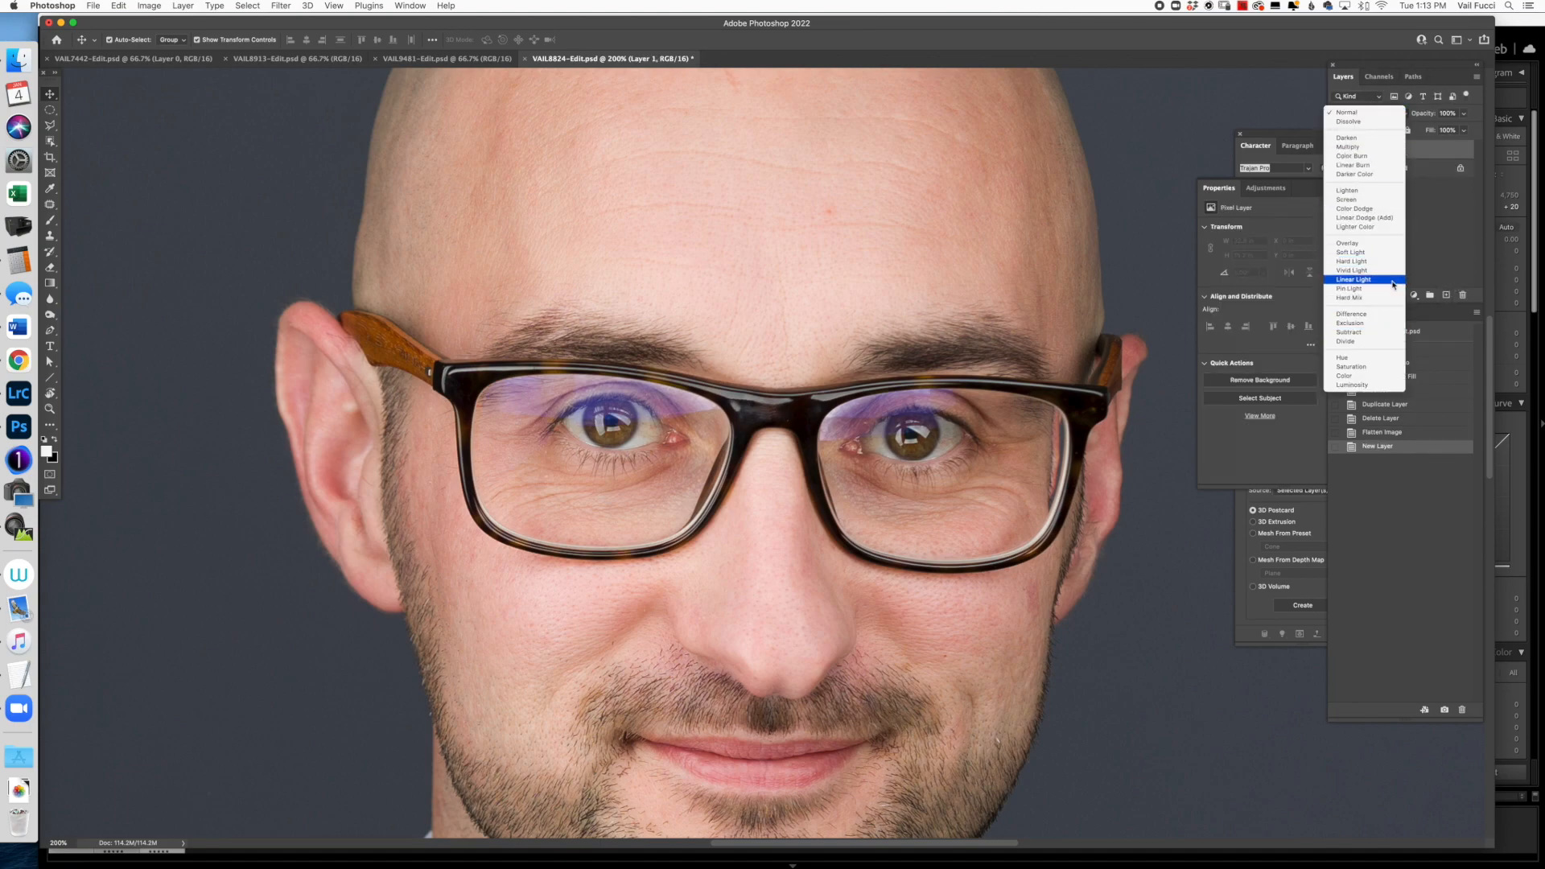
{"action": "left_click", "coordinate": [1367, 377]}
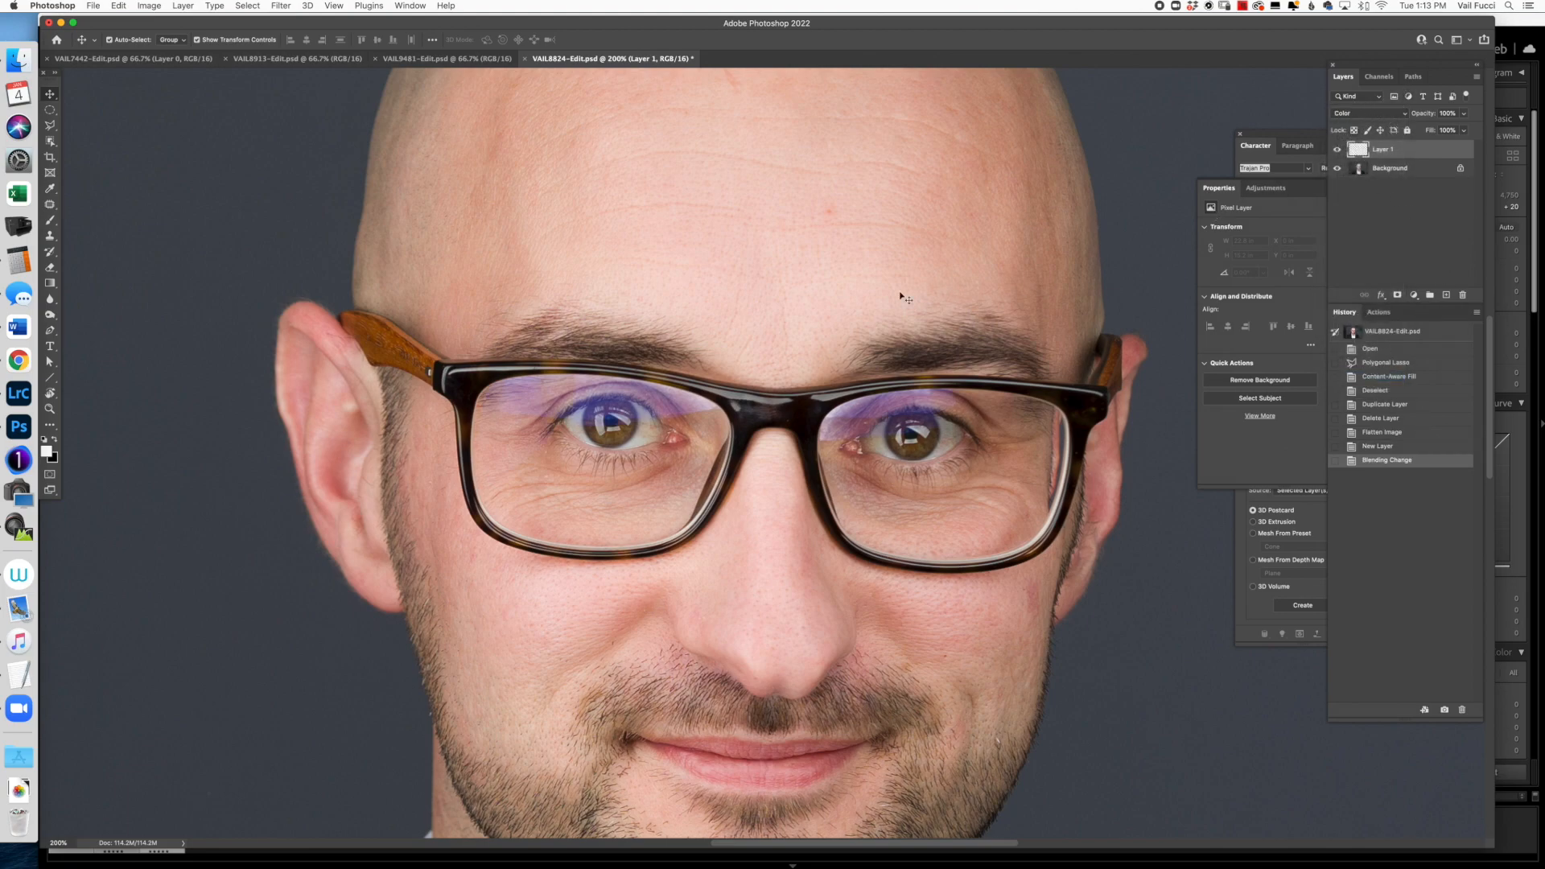
With a reduced Brush, paint sampled nearby skin tones over the glare at the inner upper corner of the left-hand lens
{"action": "left_click", "coordinate": [50, 220]}
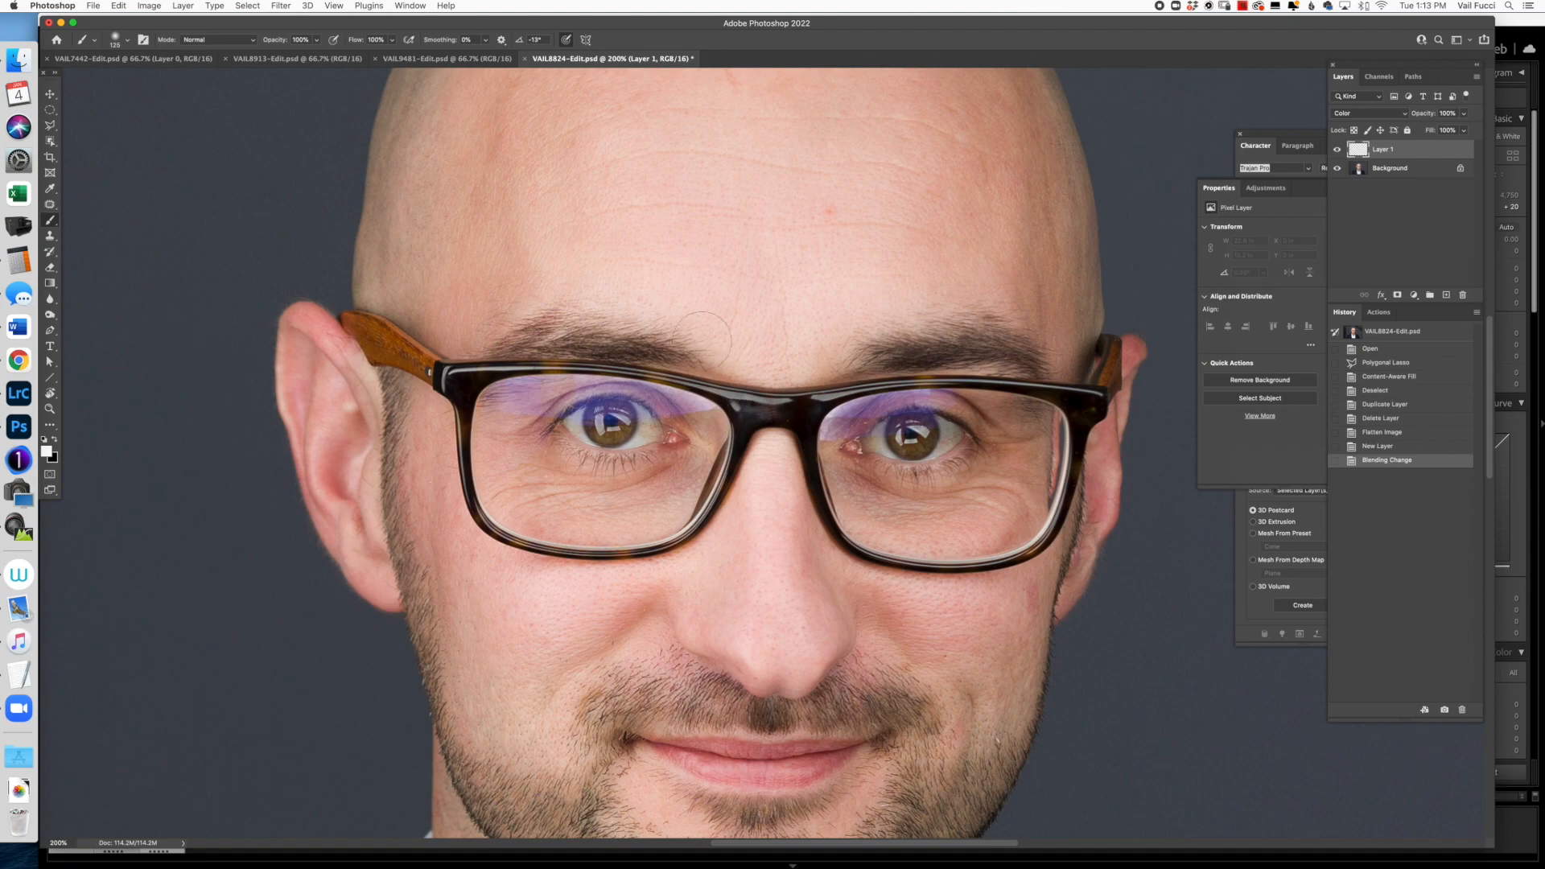
{"action": "key", "text": "super+equal"}
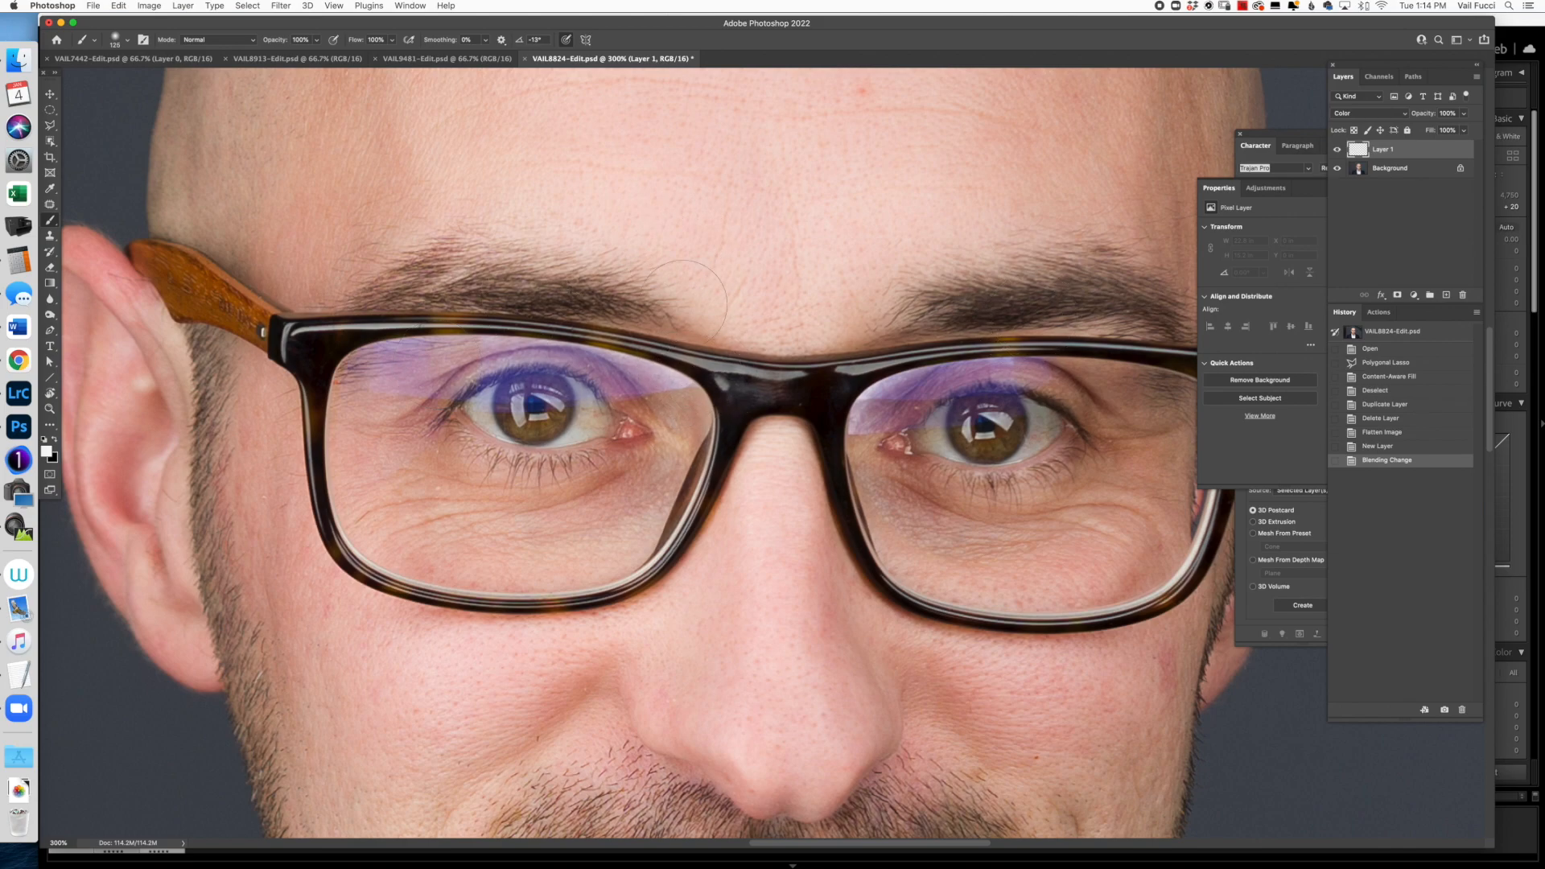
{"action": "left_click", "coordinate": [677, 391], "text": "alt"}
{"action": "key", "text": "bracketleft"}
{"action": "key", "text": "bracketleft"}
{"action": "key", "text": "bracketleft"}
{"action": "key", "text": "bracketleft"}
{"action": "key", "text": "bracketleft"}
{"action": "key", "text": "bracketleft"}
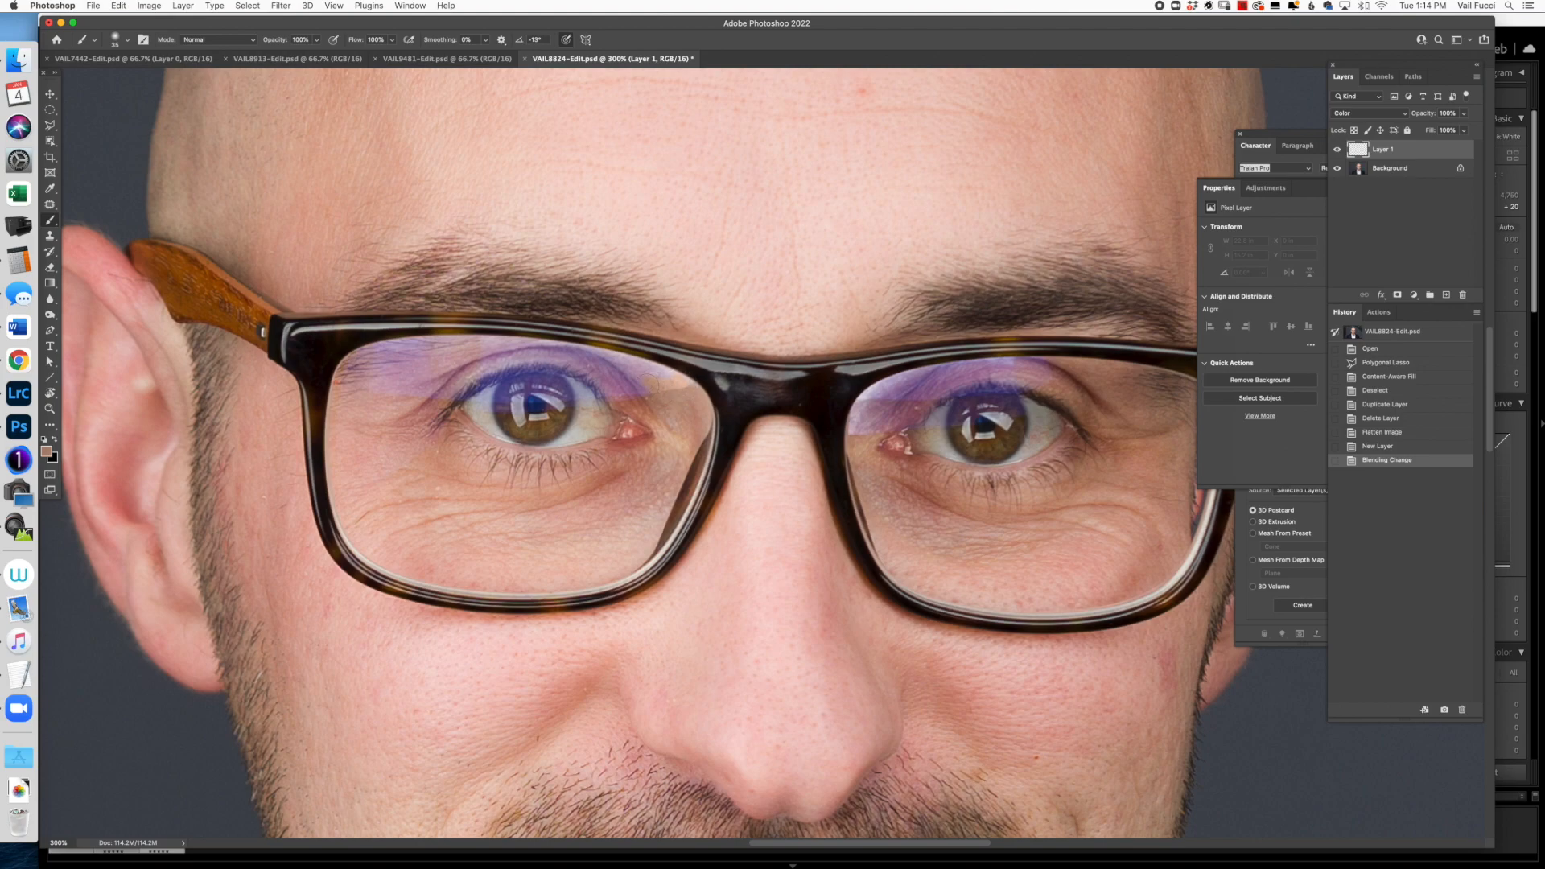
{"action": "left_click", "coordinate": [663, 373]}
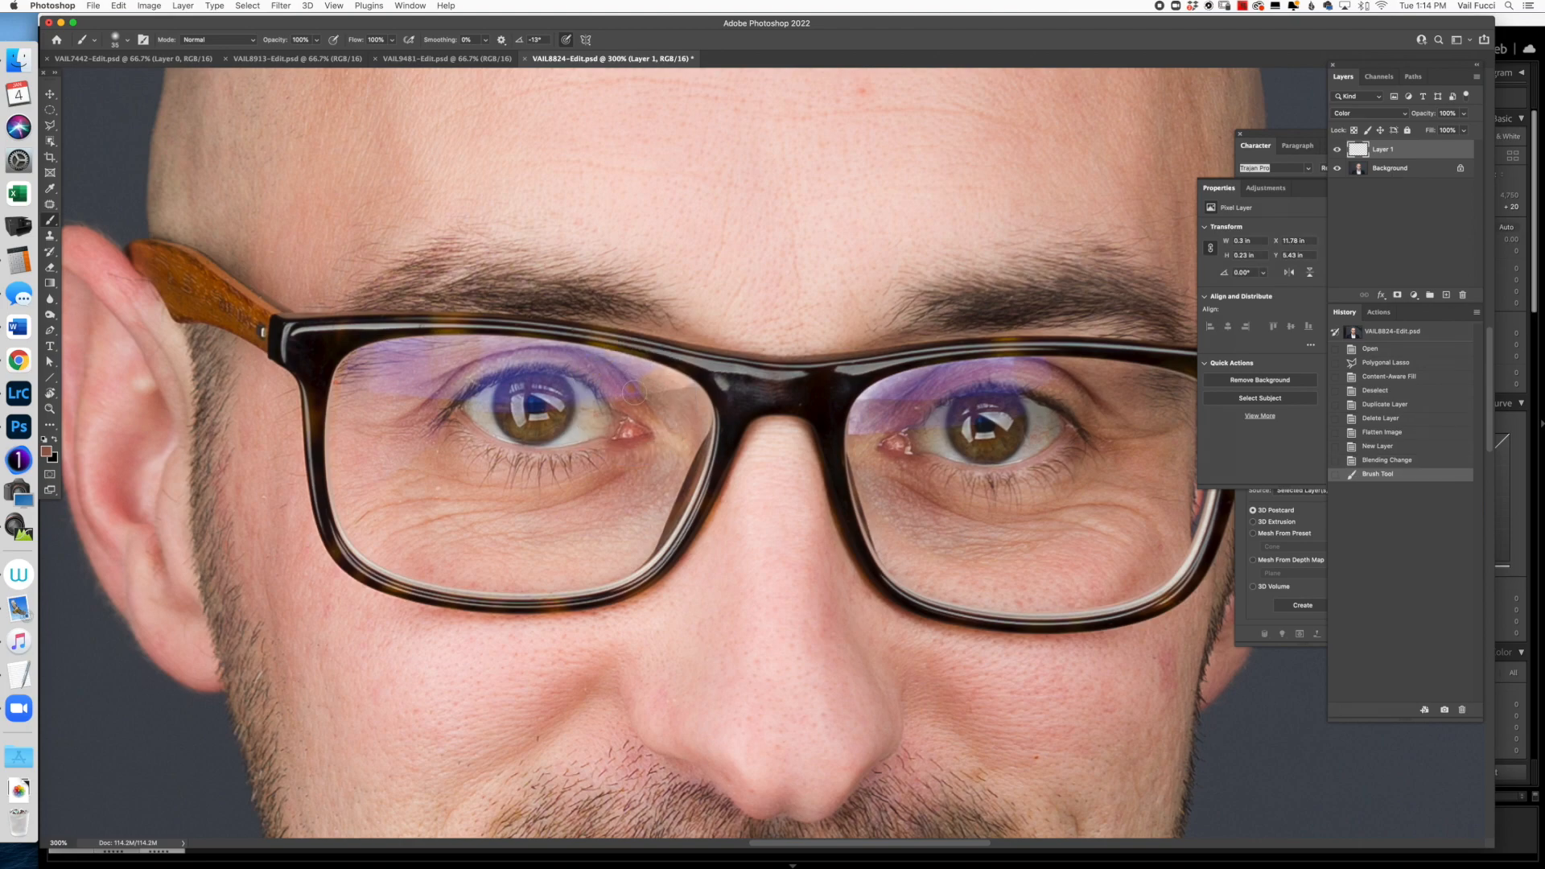
{"action": "left_click_drag", "start_coordinate": [614, 392], "coordinate": [634, 391]}
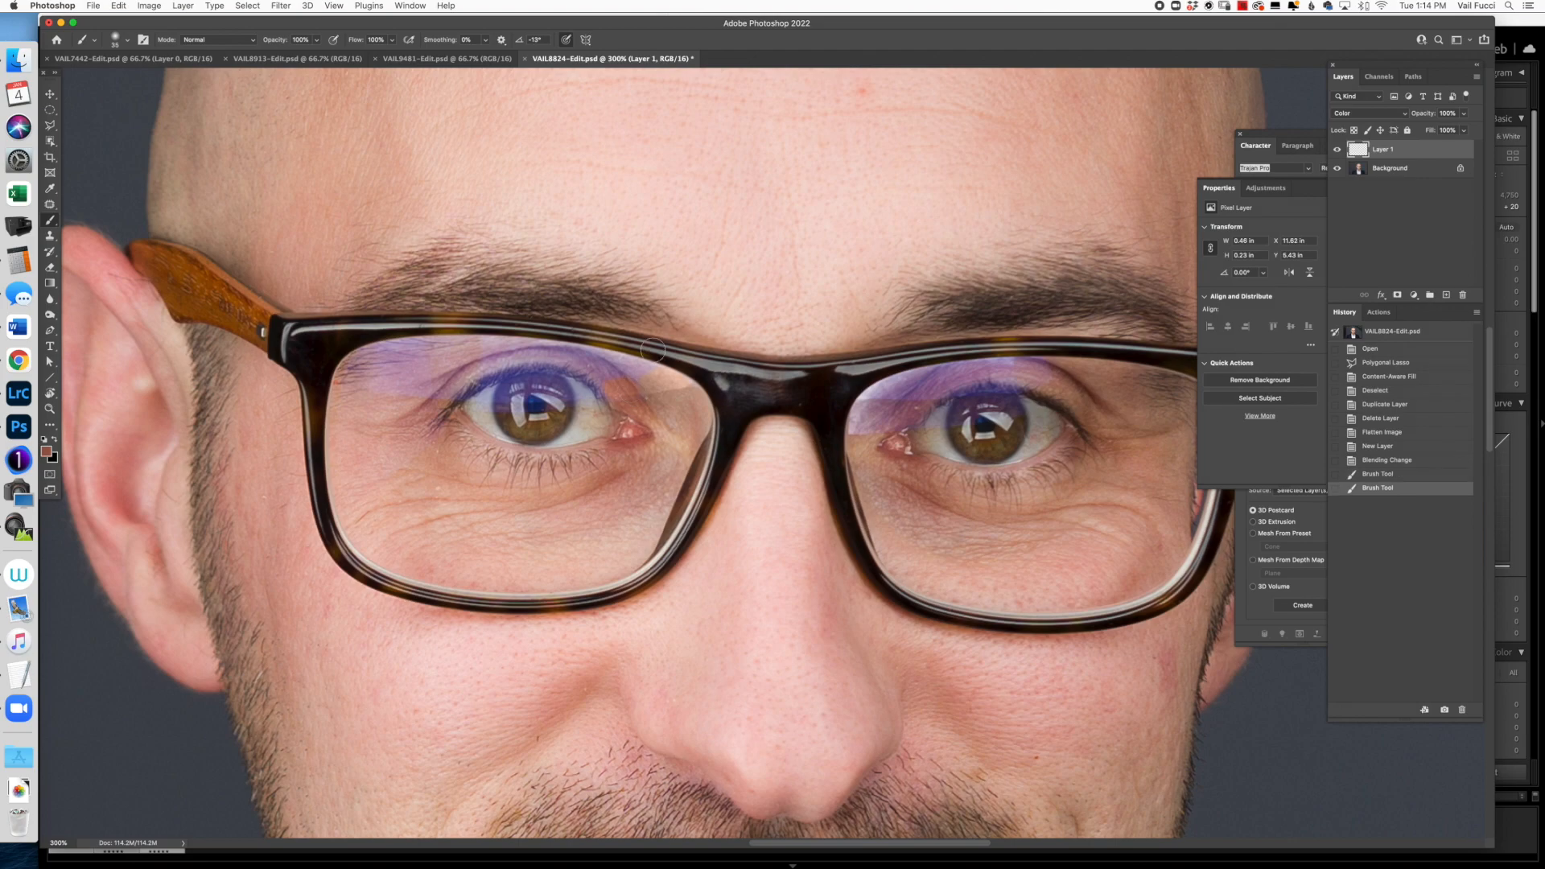
{"action": "left_click", "coordinate": [660, 398], "text": "alt"}
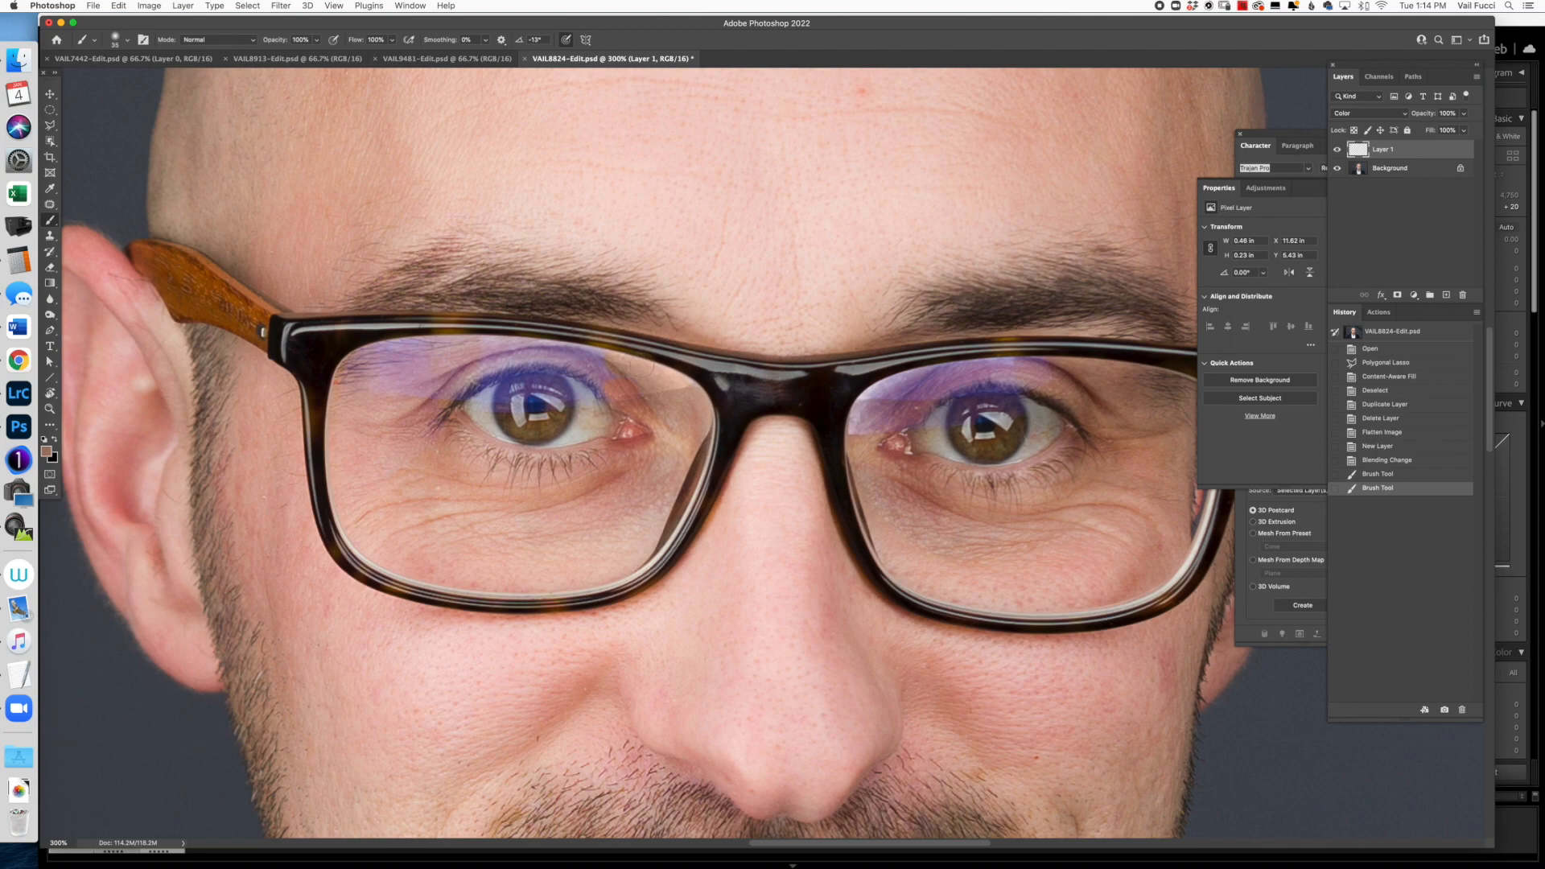
{"action": "left_click", "coordinate": [665, 346]}
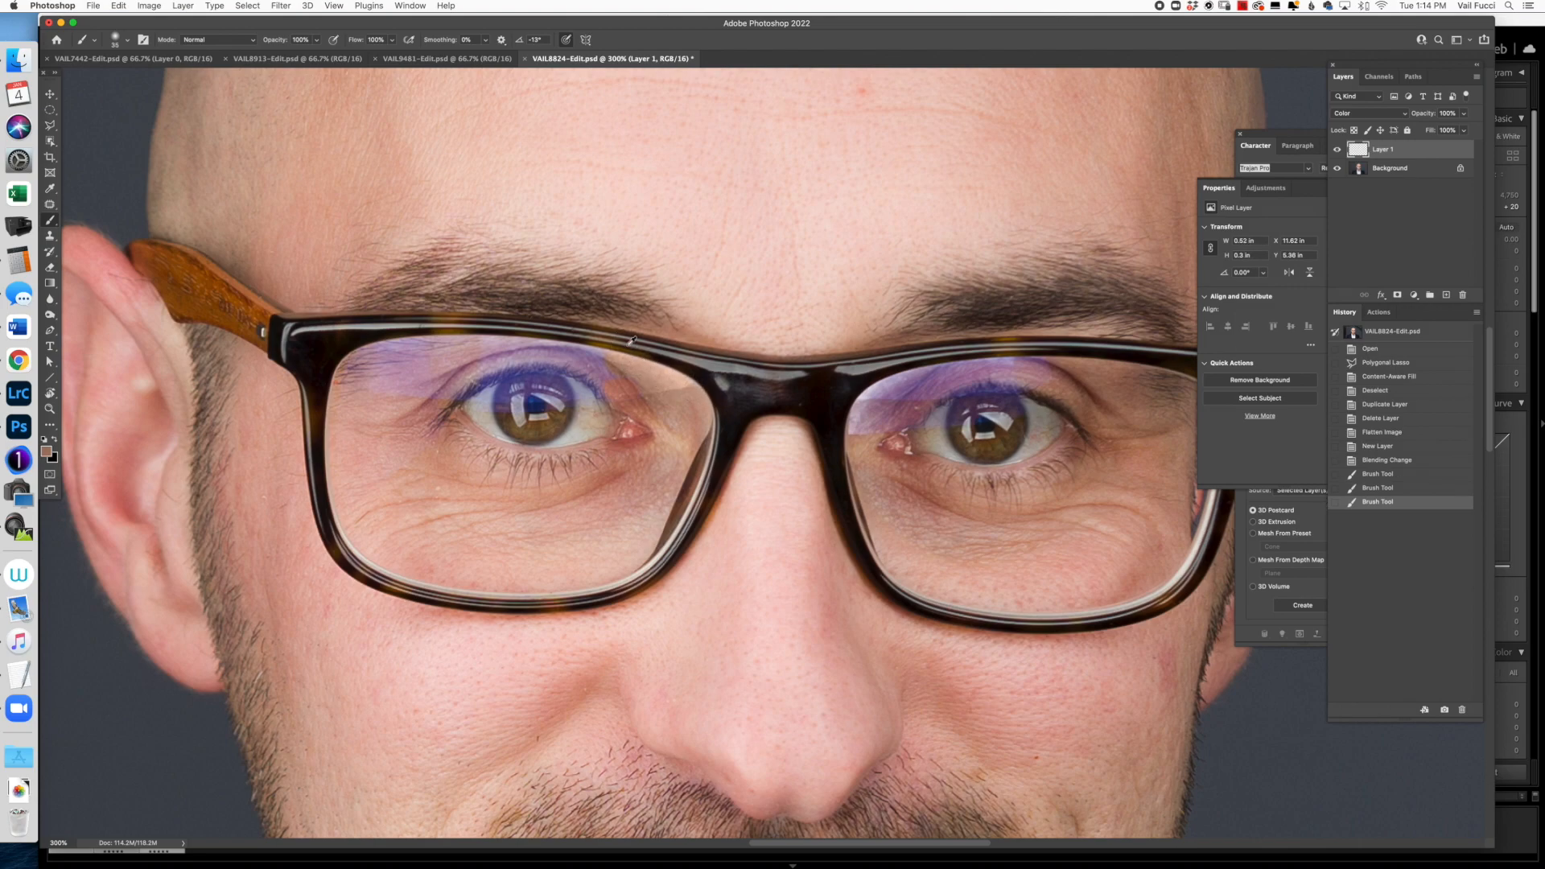
Paint sampled skin tones over the purple glare along the outer and upper part of the left-hand lens
{"action": "left_click", "coordinate": [402, 393], "text": "alt"}
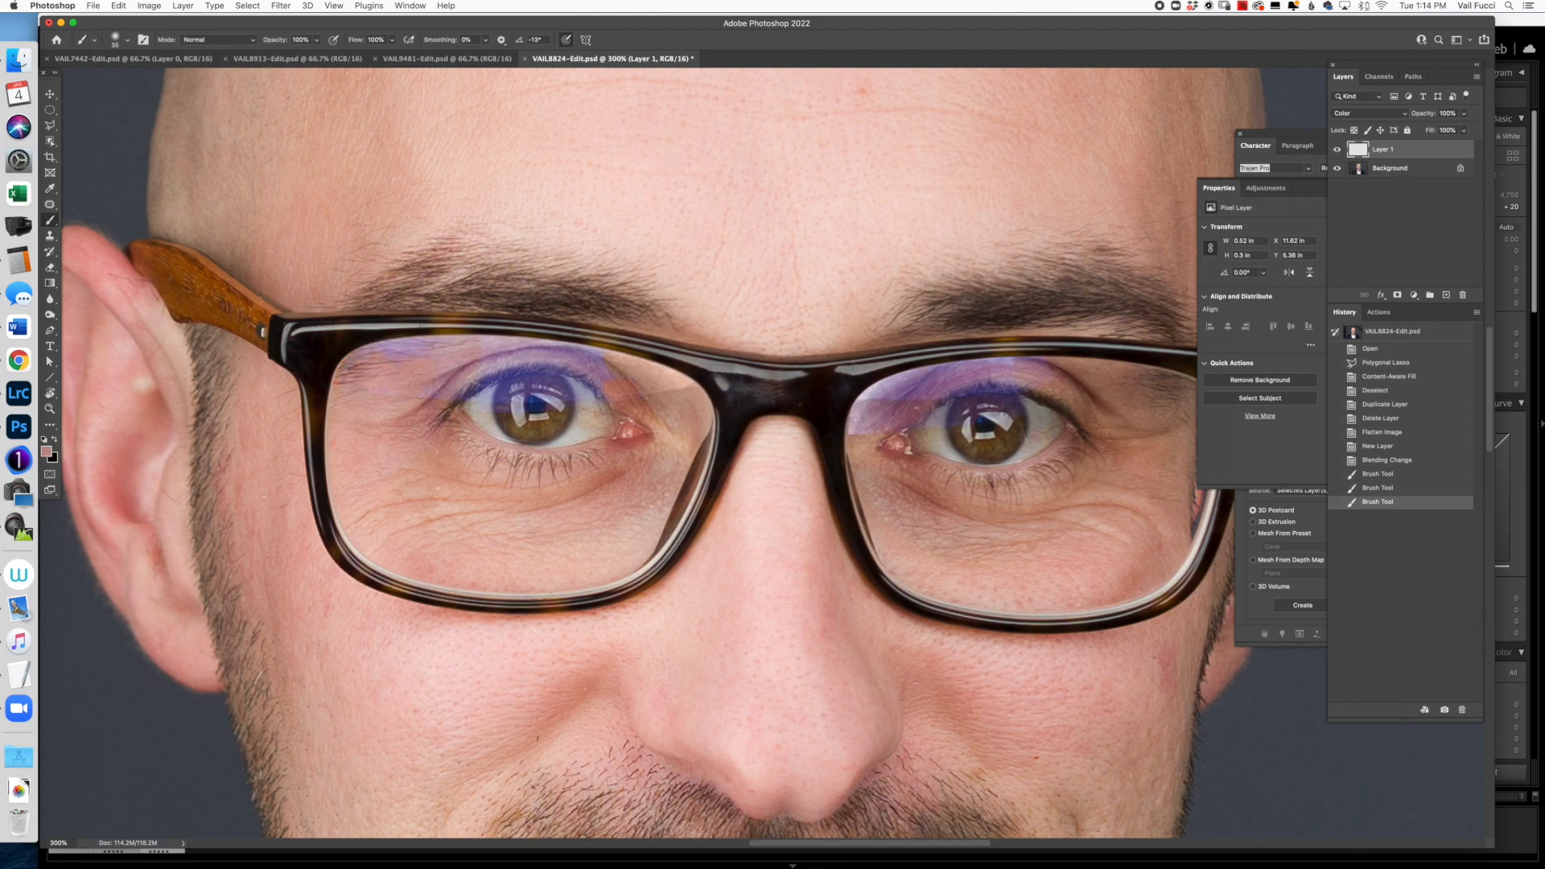
{"action": "left_click", "coordinate": [385, 389]}
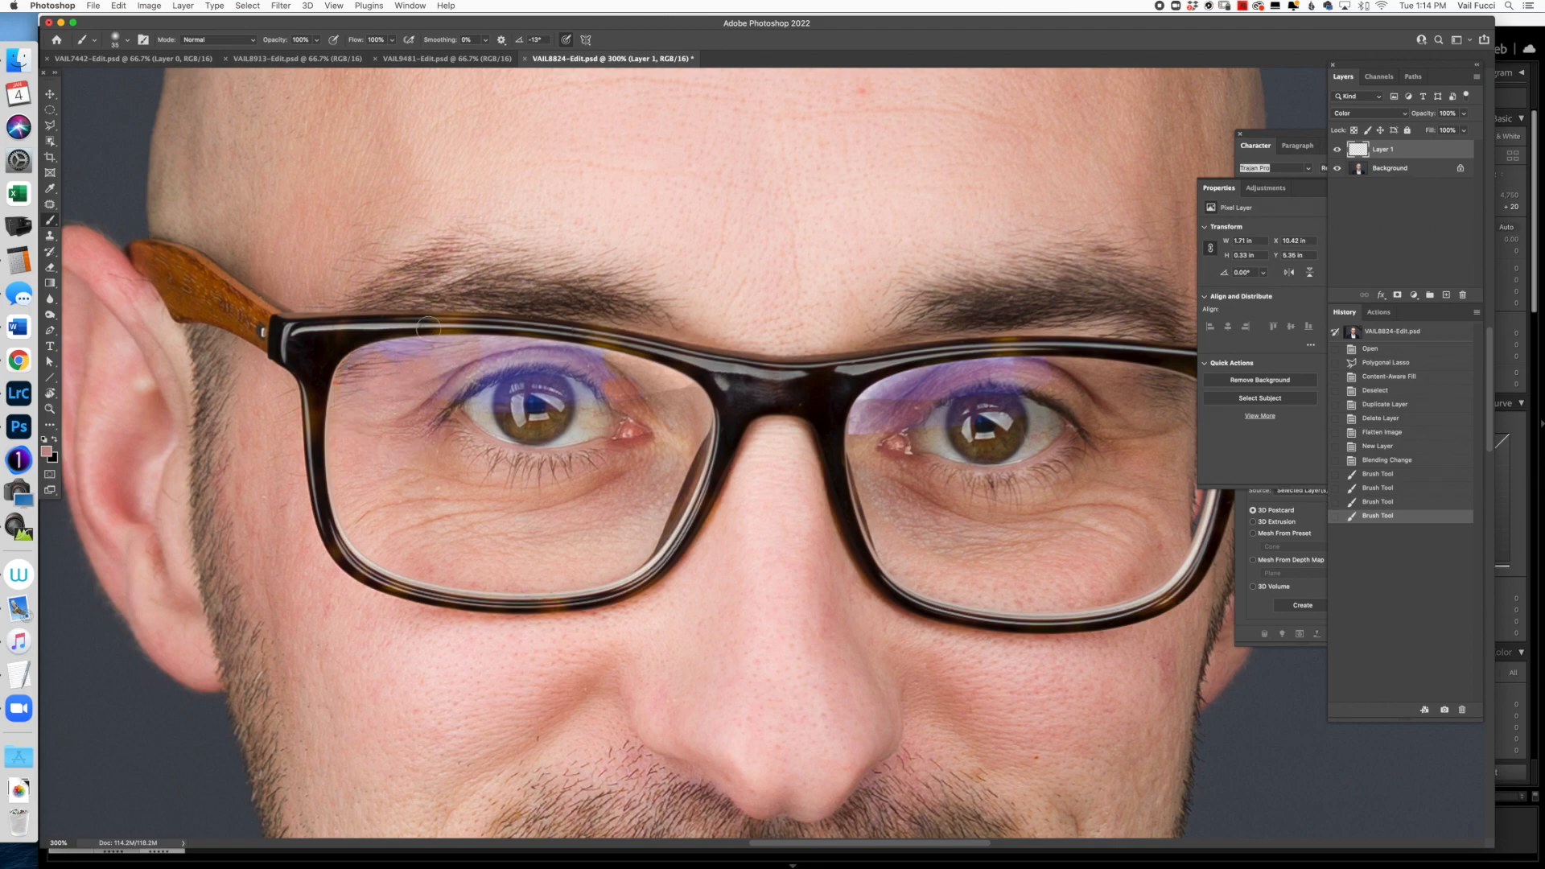
{"action": "left_click", "coordinate": [397, 402], "text": "alt"}
{"action": "left_click", "coordinate": [441, 387]}
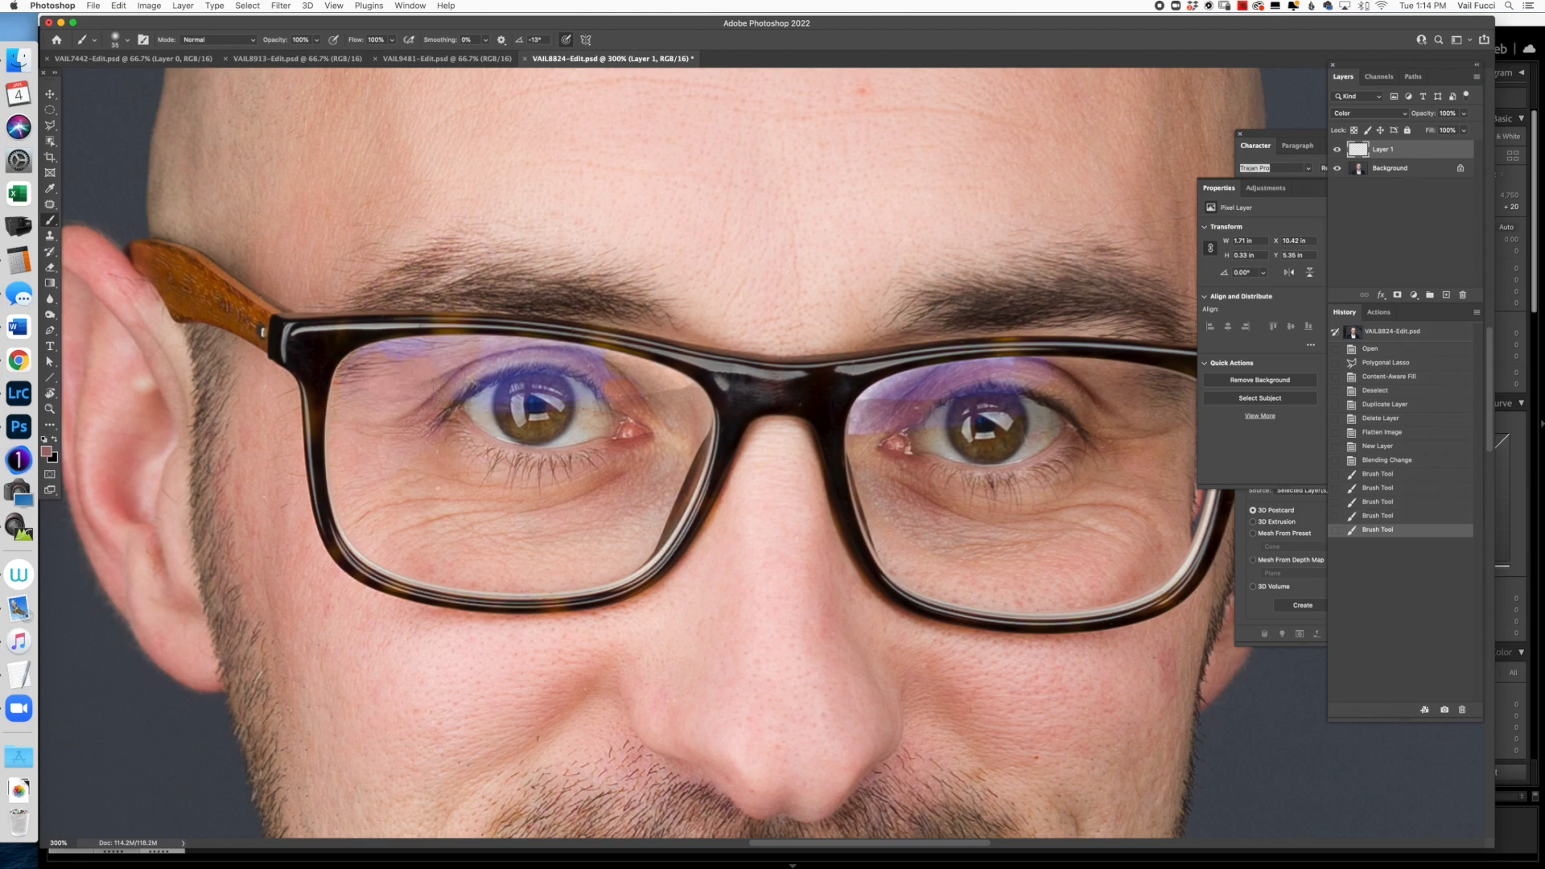
{"action": "left_click", "coordinate": [435, 367]}
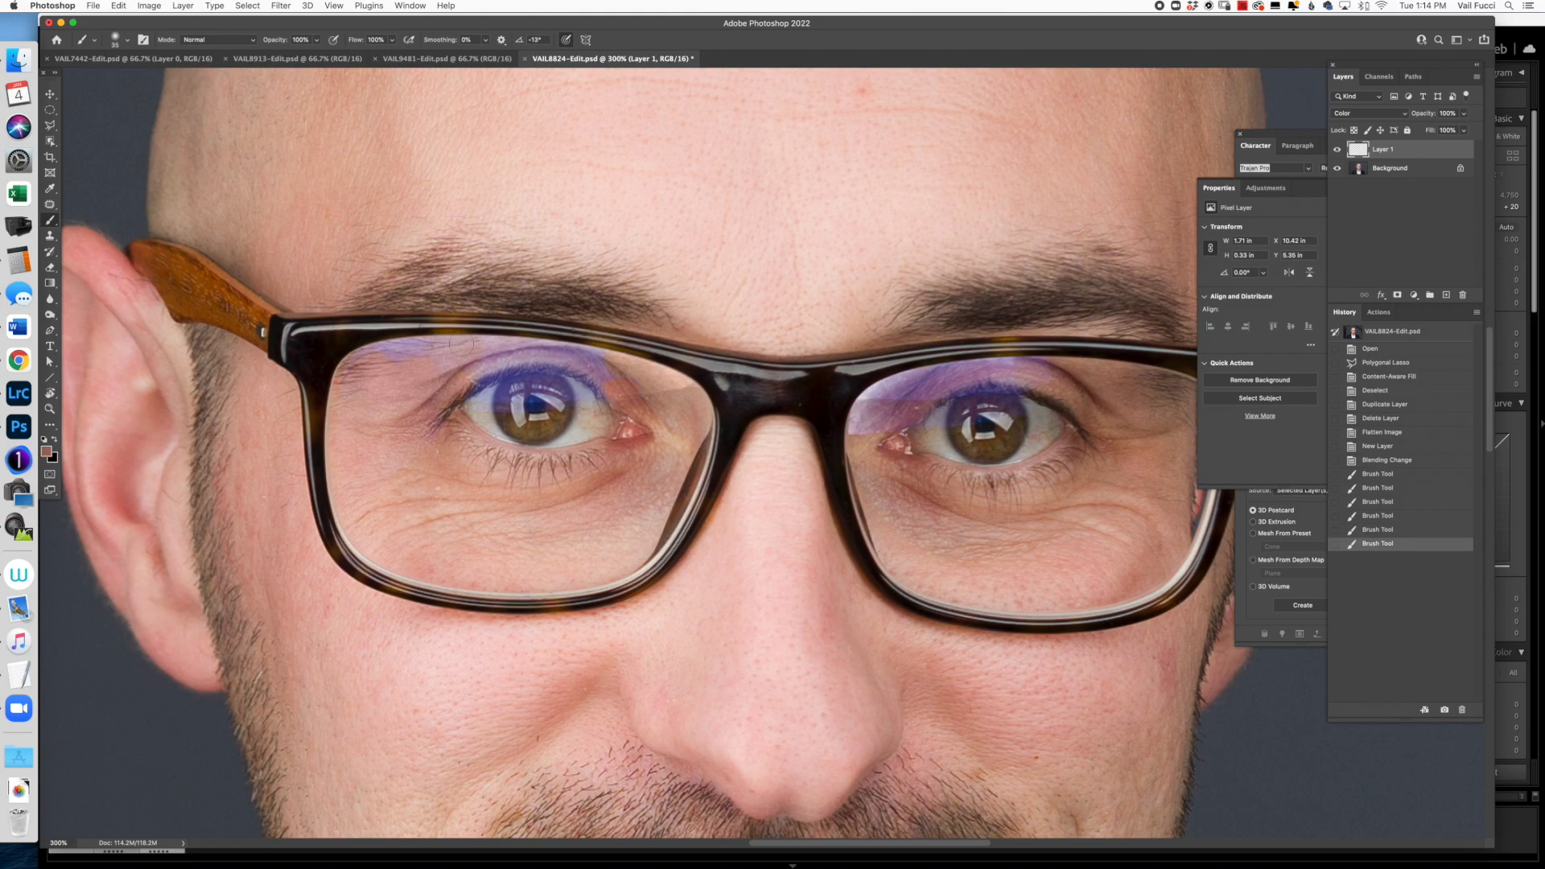
{"action": "left_click", "coordinate": [354, 393], "text": "alt"}
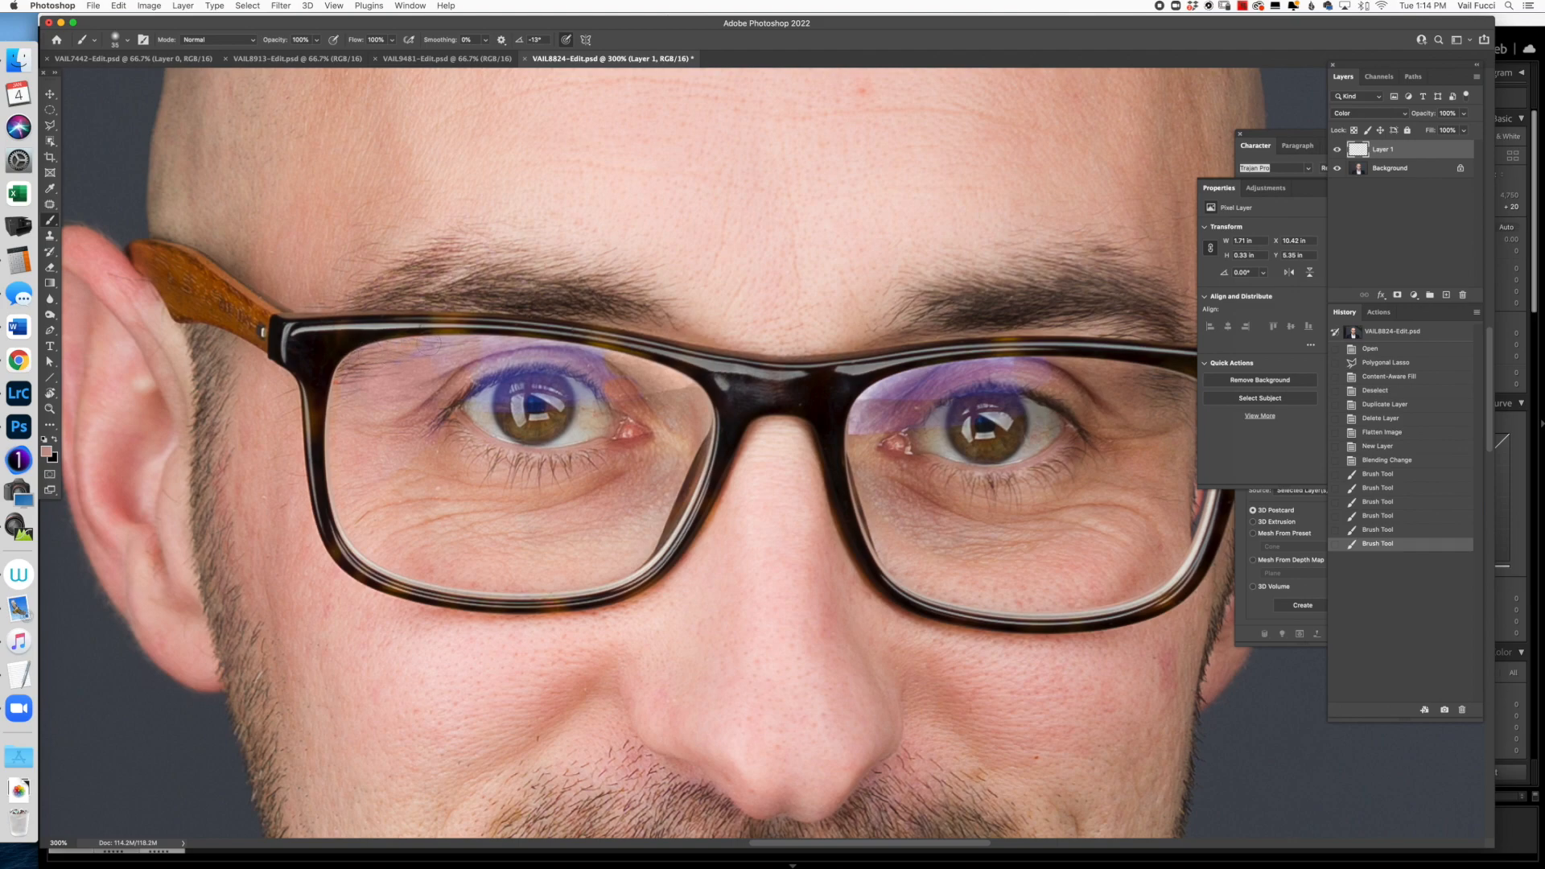
{"action": "left_click", "coordinate": [432, 351]}
{"action": "left_click", "coordinate": [421, 225], "text": "alt"}
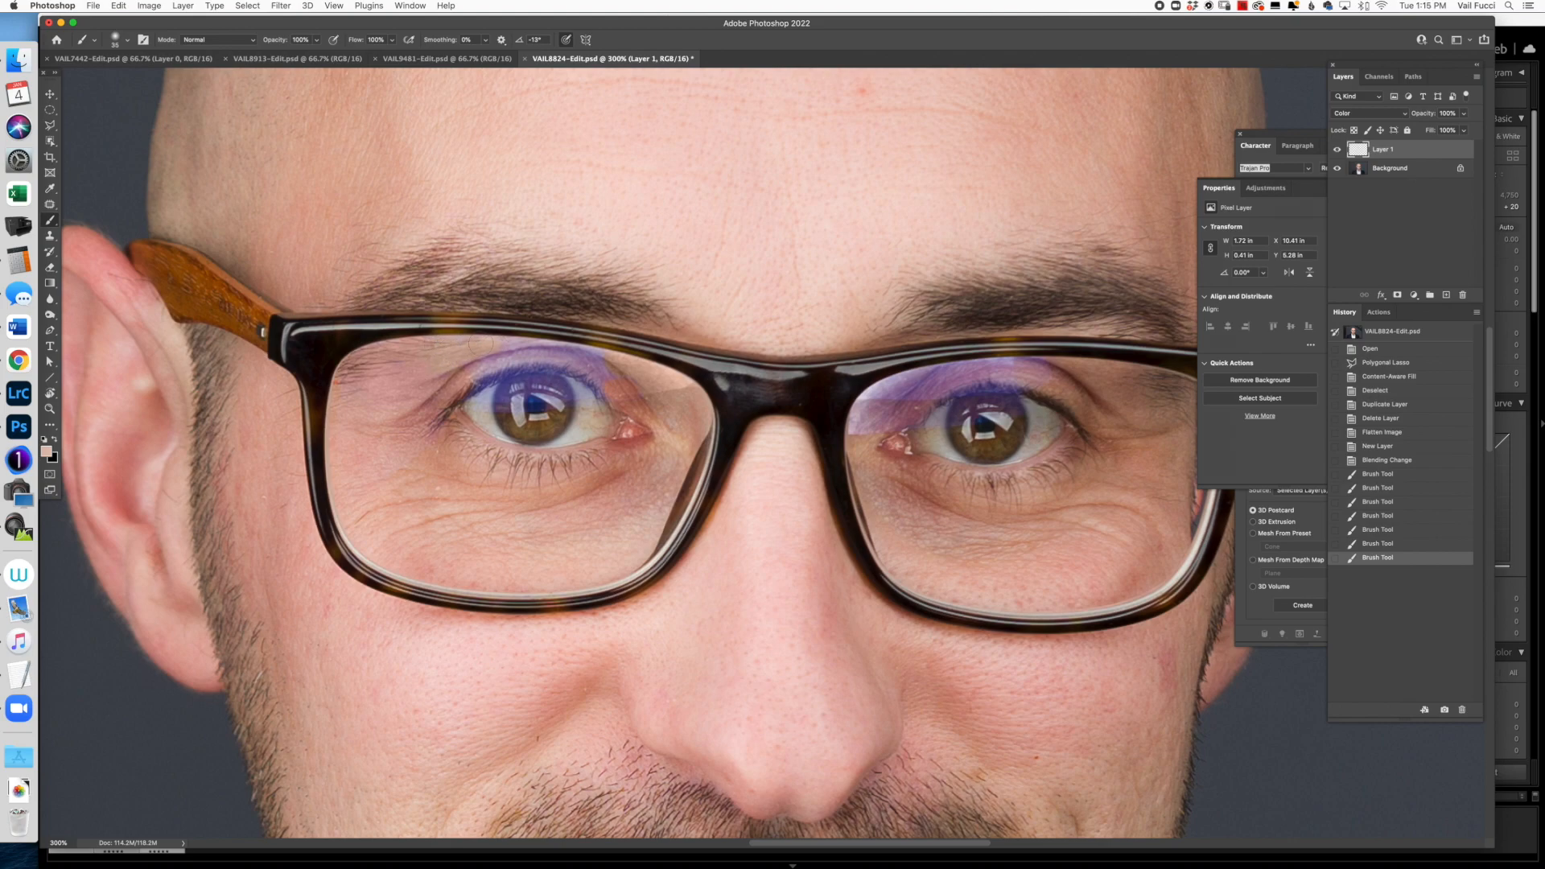
{"action": "left_click", "coordinate": [480, 344]}
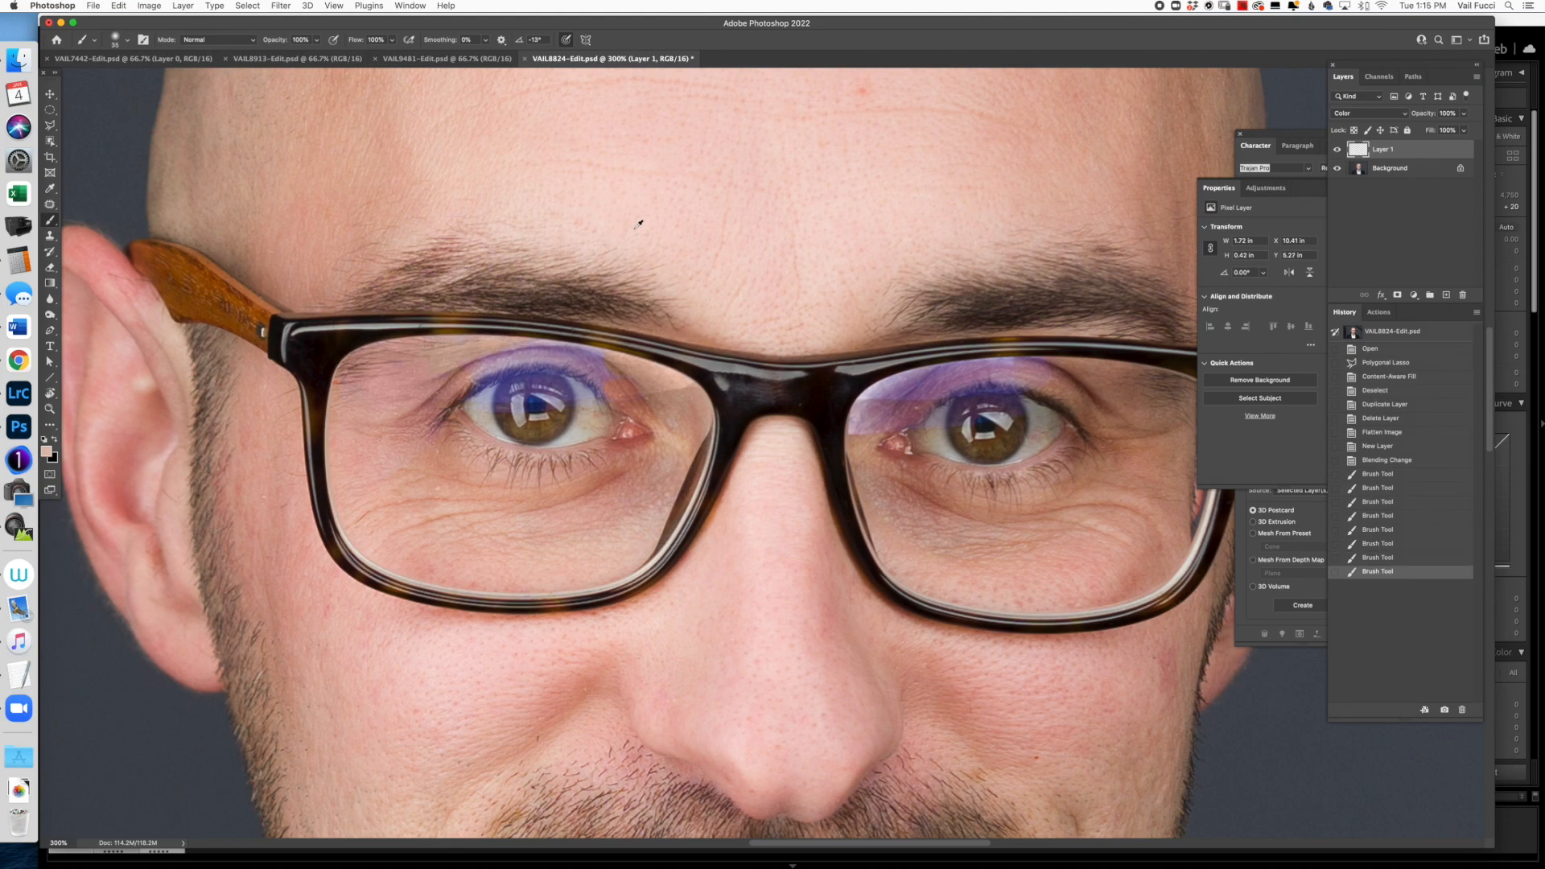
Sample clean skin and brush it over the purple glare on the left-hand eye's upper eyelid and outer crease
{"action": "left_click", "coordinate": [400, 456], "text": "alt"}
{"action": "left_click", "coordinate": [433, 422]}
{"action": "left_click", "coordinate": [532, 197], "text": "alt"}
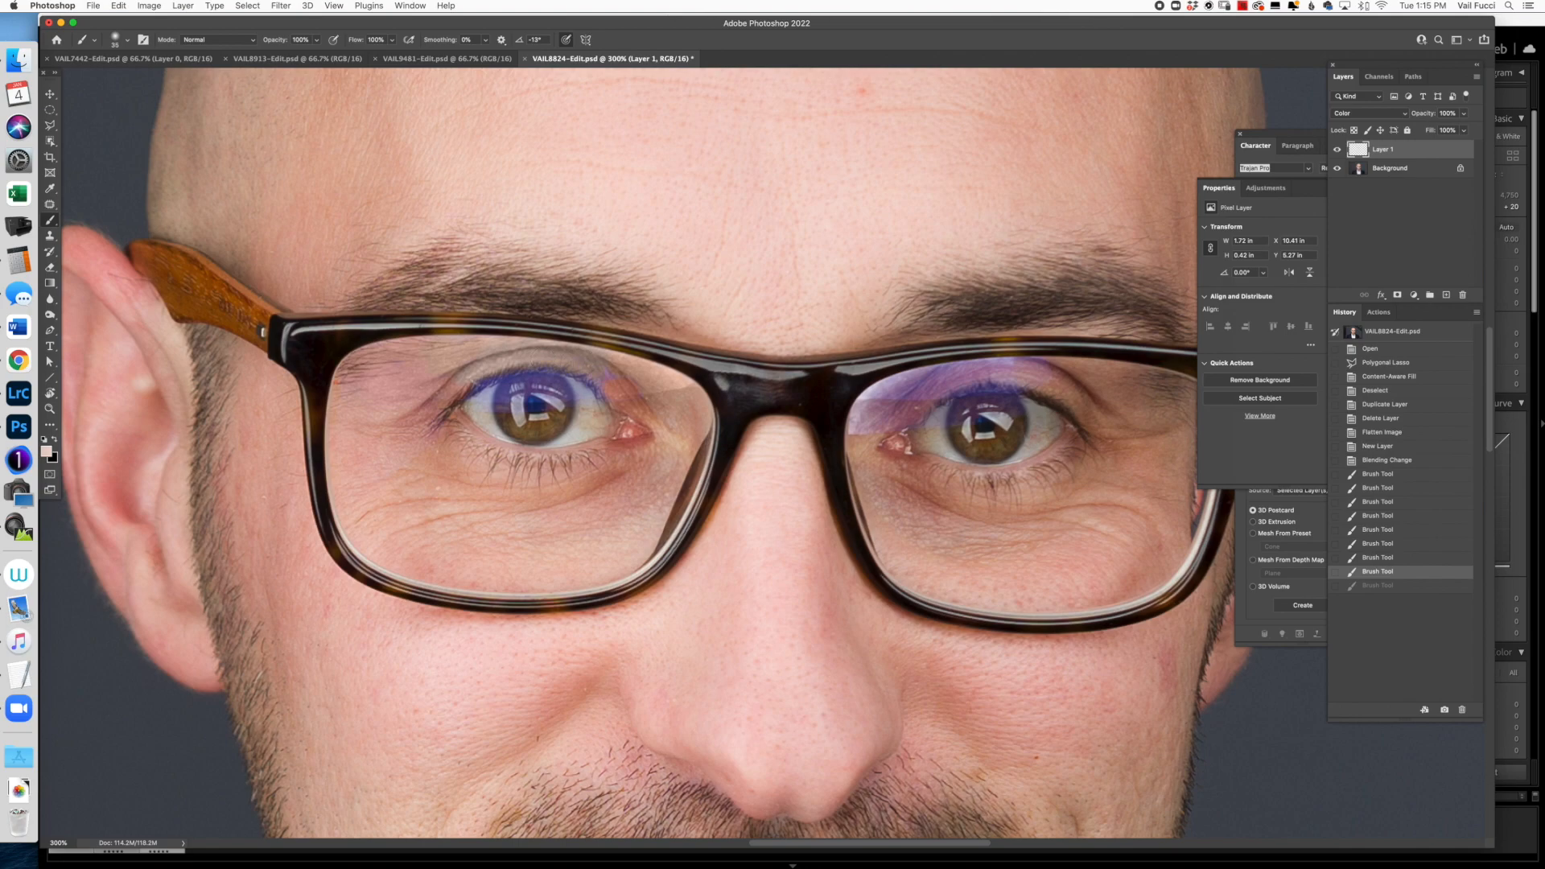
{"action": "left_click", "coordinate": [405, 364]}
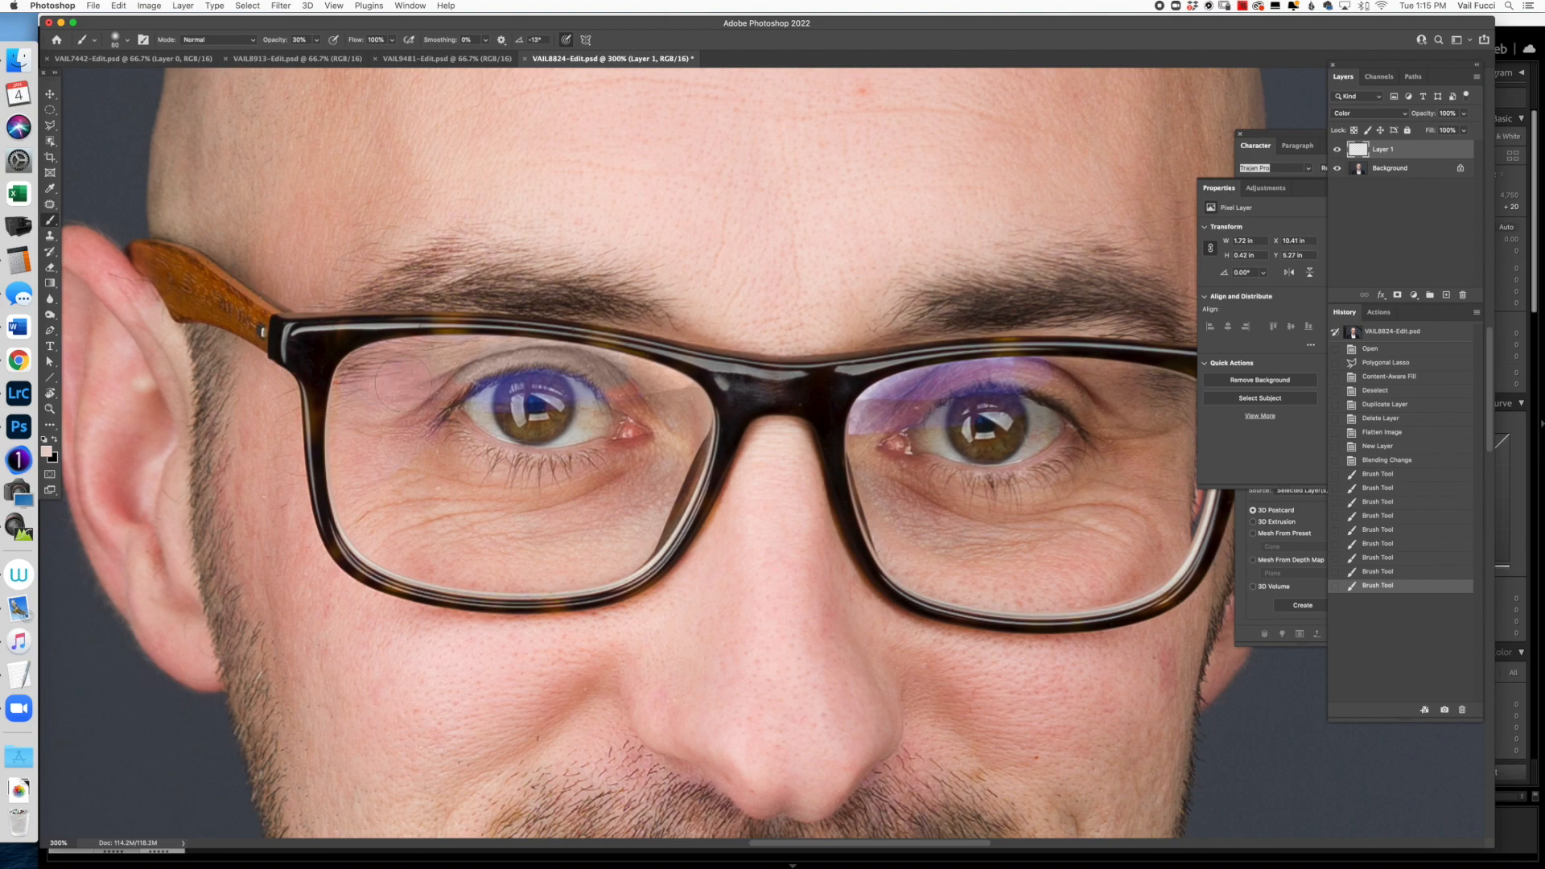
At 30% brush opacity, blend sampled skin tones over the remaining tint around the left-hand eyelid and inner corner
{"action": "left_click", "coordinate": [409, 380], "text": "alt"}
{"action": "left_click_drag", "start_coordinate": [472, 370], "coordinate": [492, 363]}
{"action": "left_click", "coordinate": [455, 354]}
{"action": "left_click", "coordinate": [423, 391]}
{"action": "left_click", "coordinate": [453, 352]}
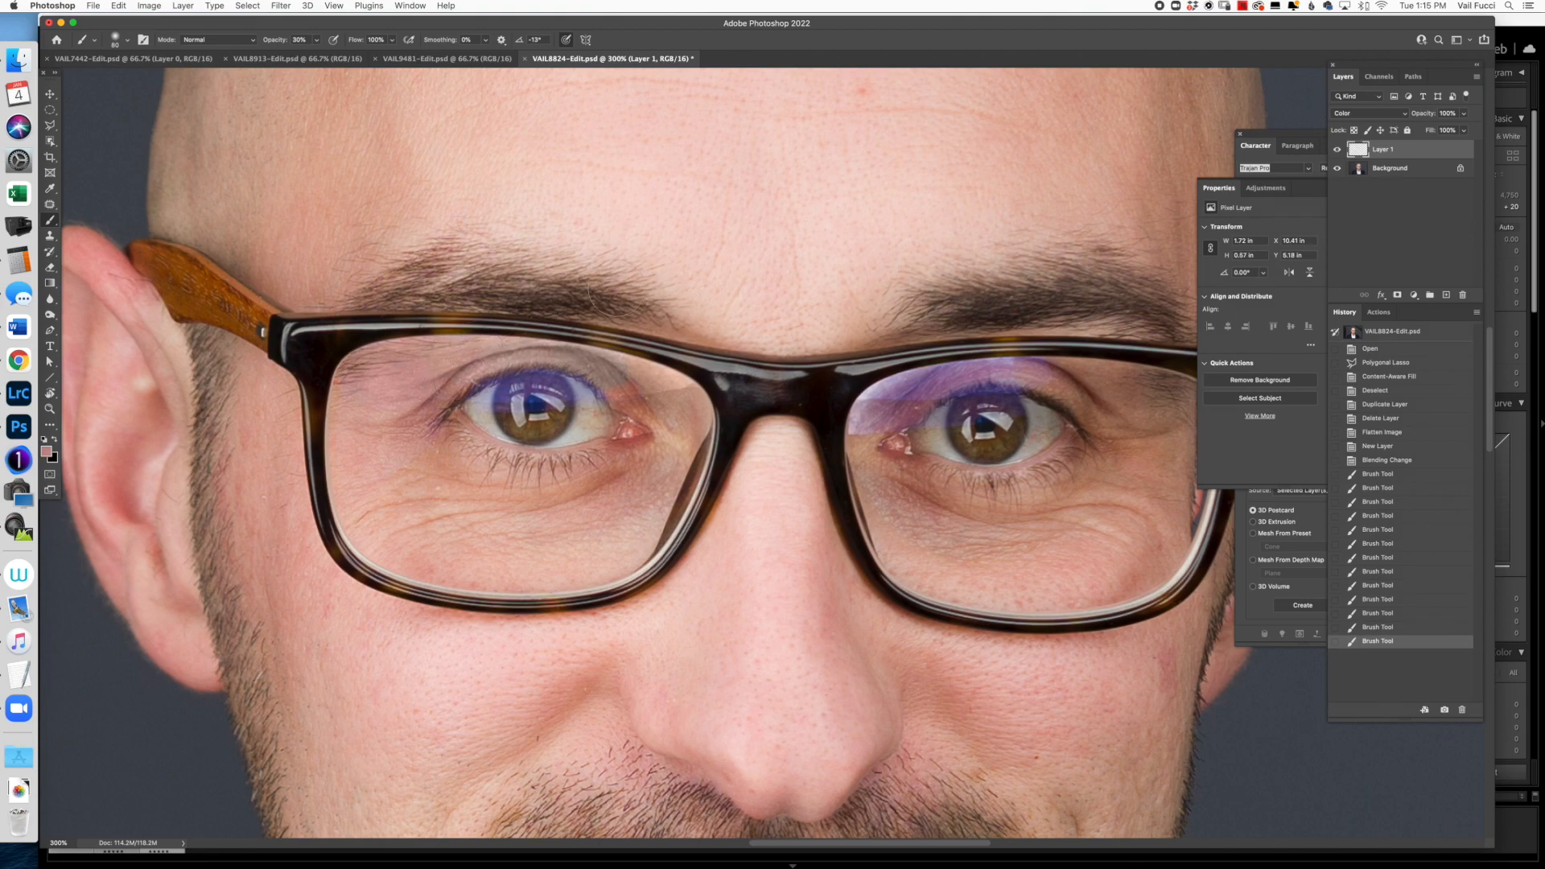
{"action": "left_click", "coordinate": [602, 367]}
{"action": "left_click", "coordinate": [624, 376]}
{"action": "left_click", "coordinate": [648, 390], "text": "alt"}
{"action": "left_click", "coordinate": [668, 418]}
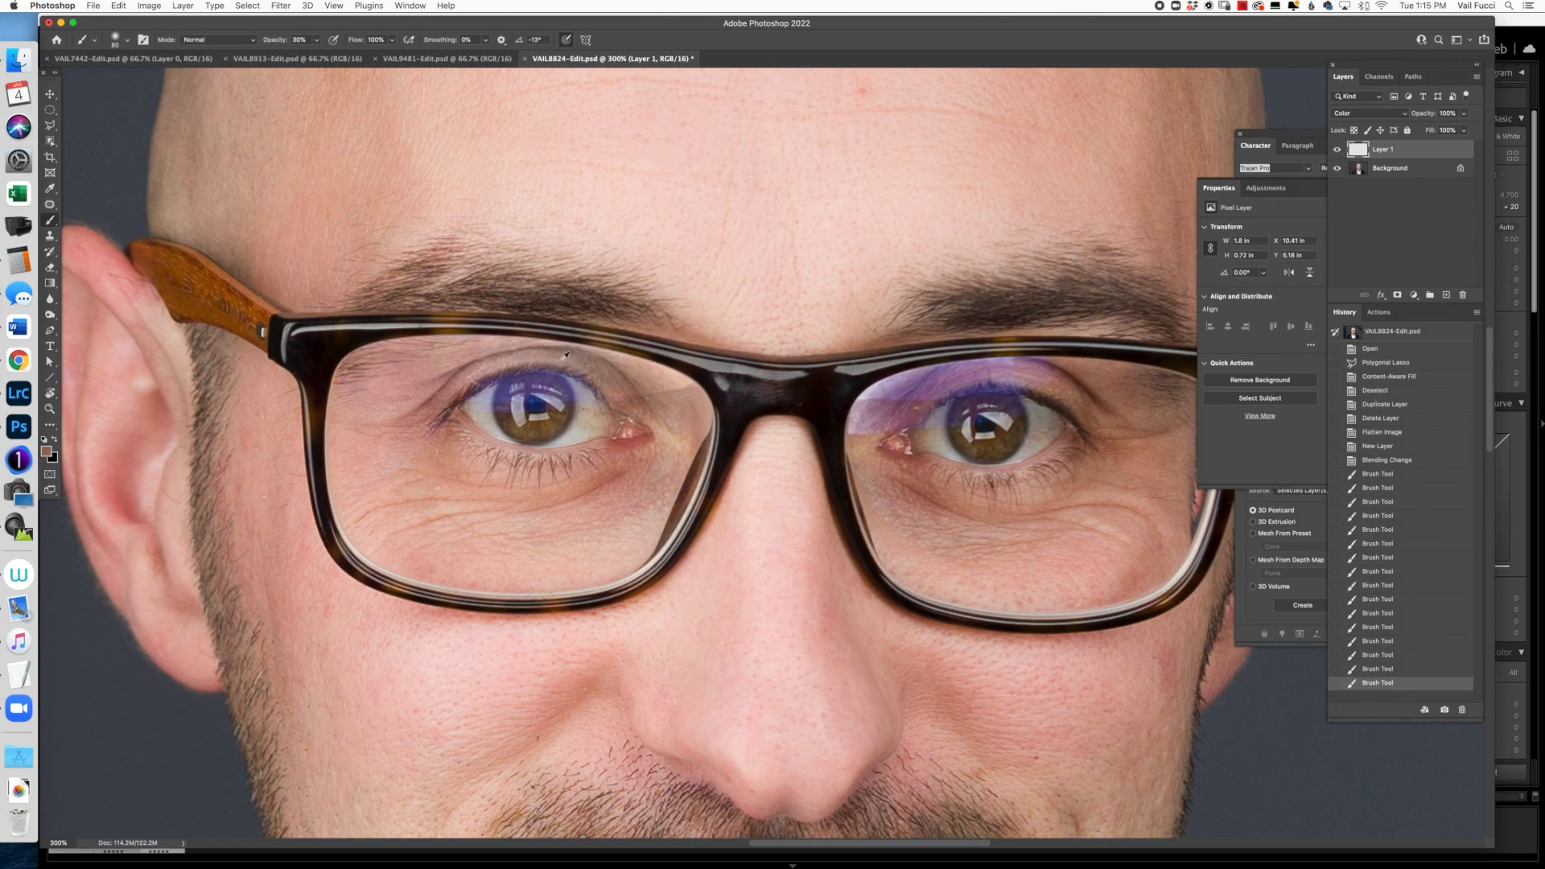
{"action": "left_click", "coordinate": [511, 407], "text": "alt"}
{"action": "mouse_move", "coordinate": [512, 398]}
{"action": "left_mouse_down"}
{"action": "mouse_move", "coordinate": [531, 380]}
{"action": "mouse_move", "coordinate": [508, 383]}
{"action": "left_mouse_up"}
{"action": "key", "text": "super+z"}
With a smaller brush at 100% opacity, paint sampled iris brown over the blue reflection in the left-hand eye
{"action": "key", "text": "bracketleft"}
{"action": "key", "text": "bracketleft"}
{"action": "key", "text": "bracketleft"}
{"action": "key", "text": "bracketleft"}
{"action": "key", "text": "bracketleft"}
{"action": "key", "text": "bracketleft"}
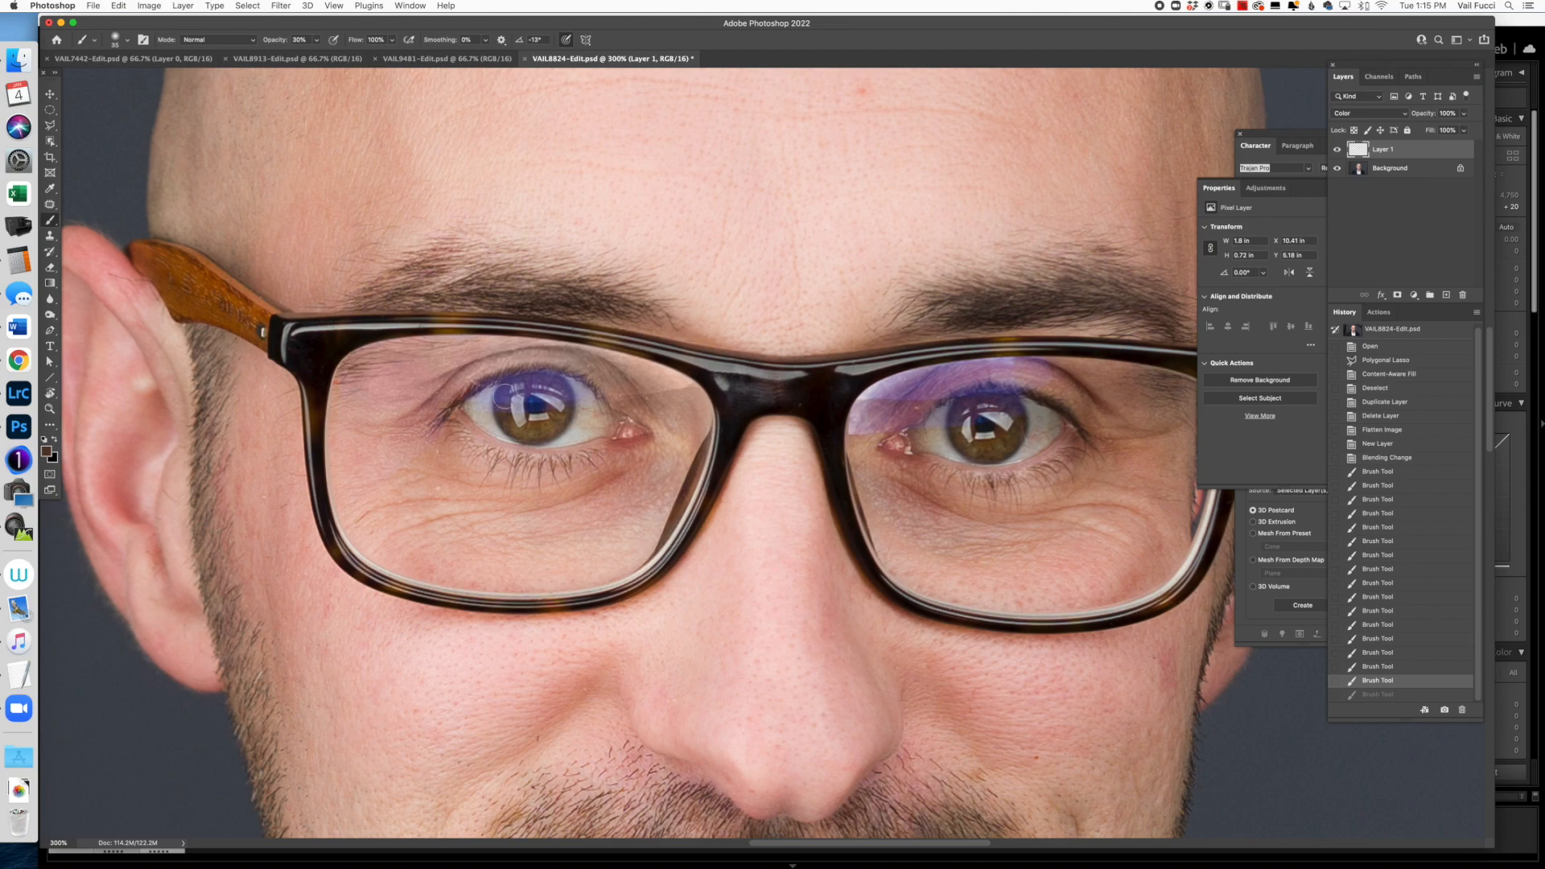
{"action": "mouse_move", "coordinate": [502, 397]}
{"action": "left_mouse_down"}
{"action": "mouse_move", "coordinate": [507, 418]}
{"action": "mouse_move", "coordinate": [509, 382]}
{"action": "mouse_move", "coordinate": [558, 384]}
{"action": "mouse_move", "coordinate": [535, 383]}
{"action": "left_mouse_up"}
{"action": "key", "text": "0"}
{"action": "left_click", "coordinate": [514, 423], "text": "alt"}
{"action": "mouse_move", "coordinate": [547, 385]}
{"action": "left_mouse_down"}
{"action": "mouse_move", "coordinate": [565, 396]}
{"action": "mouse_move", "coordinate": [510, 395]}
{"action": "left_mouse_up"}
{"action": "left_click", "coordinate": [510, 425], "text": "alt"}
{"action": "key", "text": "super+z"}
{"action": "left_click", "coordinate": [516, 406], "text": "alt"}
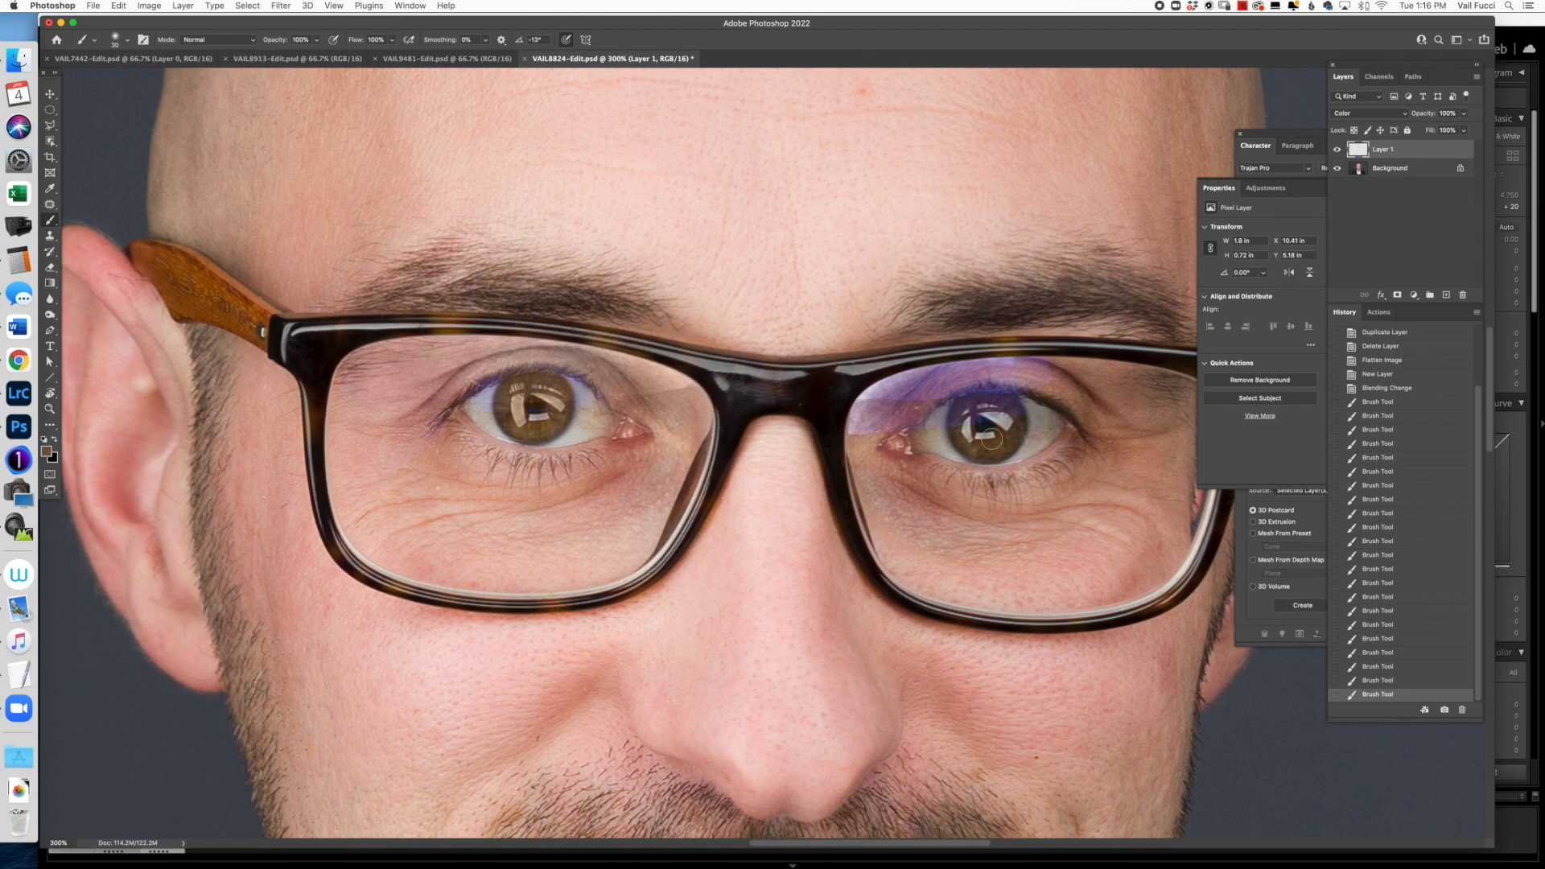
Sample the clean brown of the right-hand iris and paint it over the blue reflection in that iris
{"action": "left_click", "coordinate": [1005, 433], "text": "alt"}
{"action": "left_click", "coordinate": [1018, 425], "text": "alt"}
{"action": "left_click_drag", "start_coordinate": [1003, 404], "coordinate": [998, 398]}
{"action": "mouse_move", "coordinate": [1000, 396]}
{"action": "left_mouse_down"}
{"action": "mouse_move", "coordinate": [987, 438]}
{"action": "mouse_move", "coordinate": [976, 400]}
{"action": "left_mouse_up"}
{"action": "left_click_drag", "start_coordinate": [977, 400], "coordinate": [993, 405]}
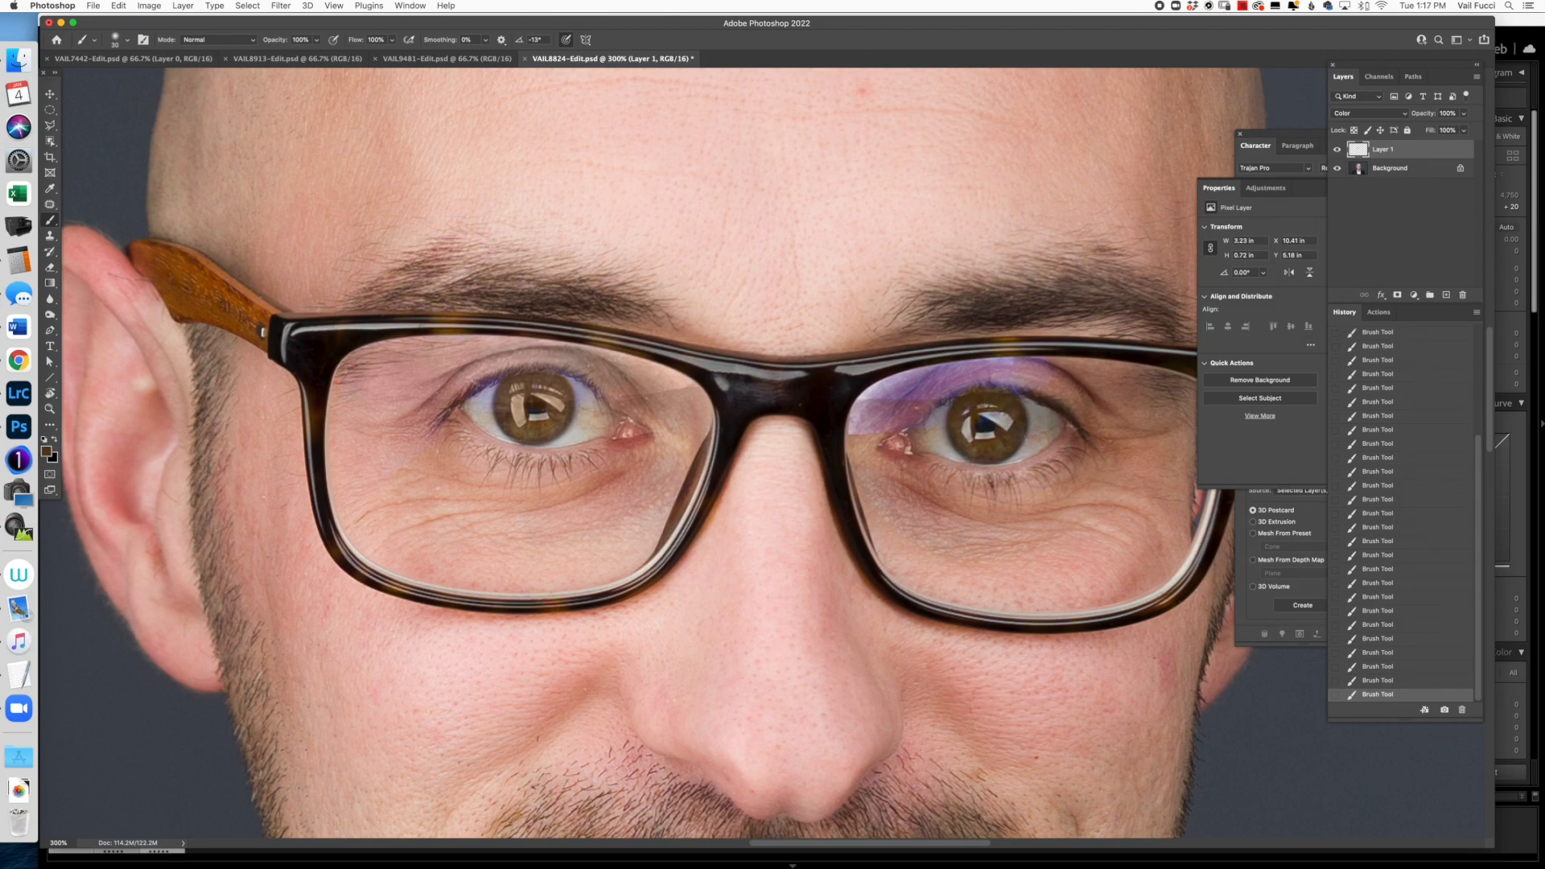
Paint sampled eye-white colour over the tint on the white of the left-hand eye, comparing it with undo and redo
{"action": "left_click", "coordinate": [593, 407], "text": "alt"}
{"action": "left_click", "coordinate": [589, 415], "text": "alt"}
{"action": "key", "text": "super+z"}
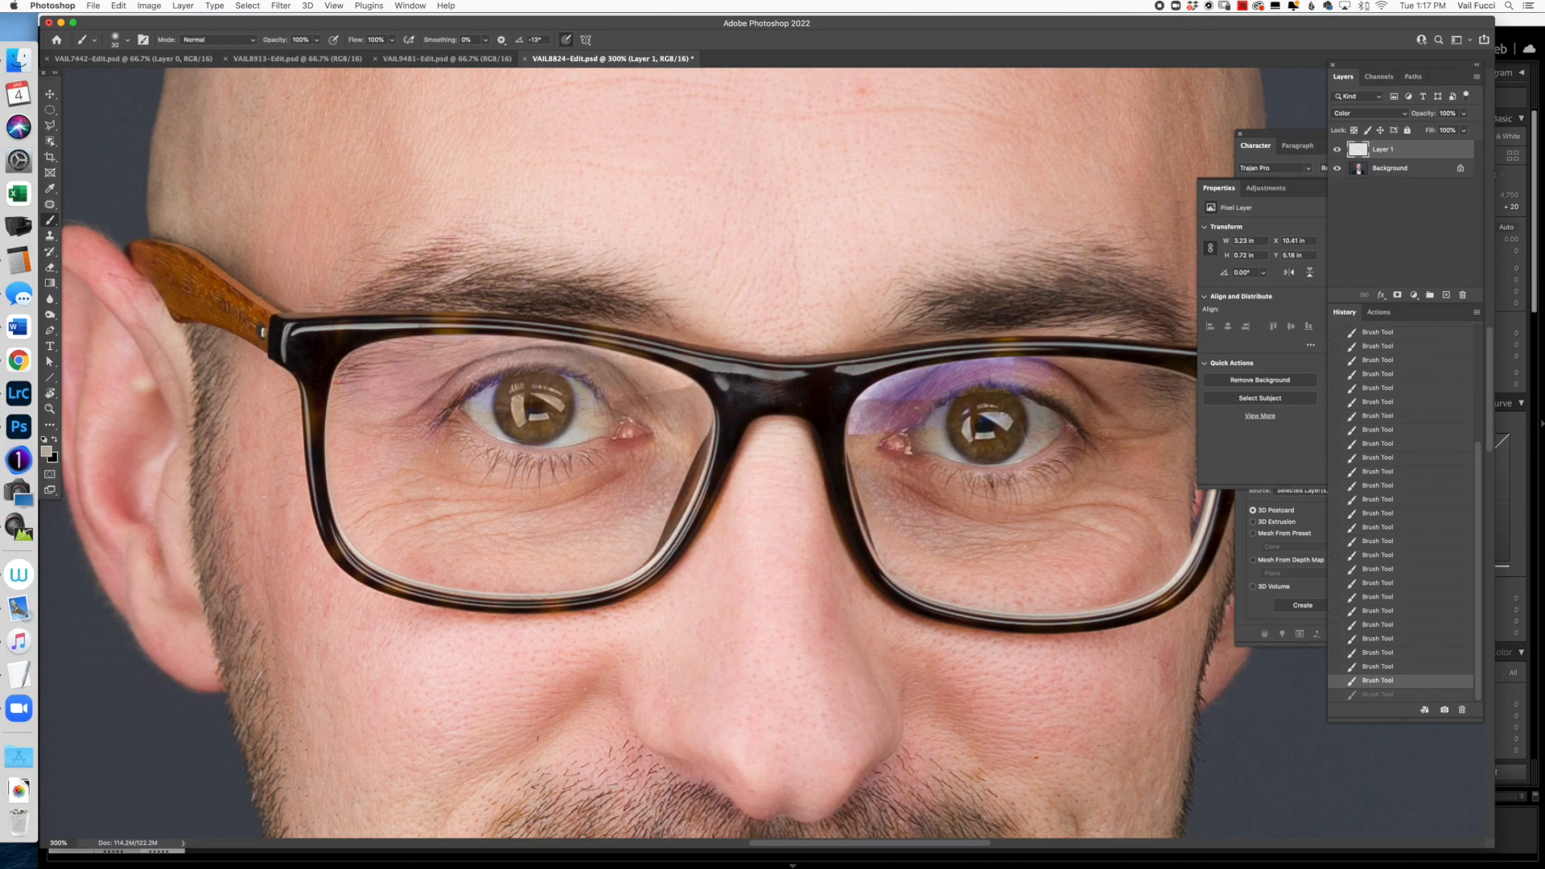
{"action": "key", "text": "super+shift+z"}
Paint sampled skin tones over the purple glare on the right-hand eye's upper eyelid and the inner corner of its lens
{"action": "left_click", "coordinate": [959, 419], "text": "alt"}
{"action": "left_click", "coordinate": [1079, 403]}
{"action": "left_click", "coordinate": [1029, 365], "text": "alt"}
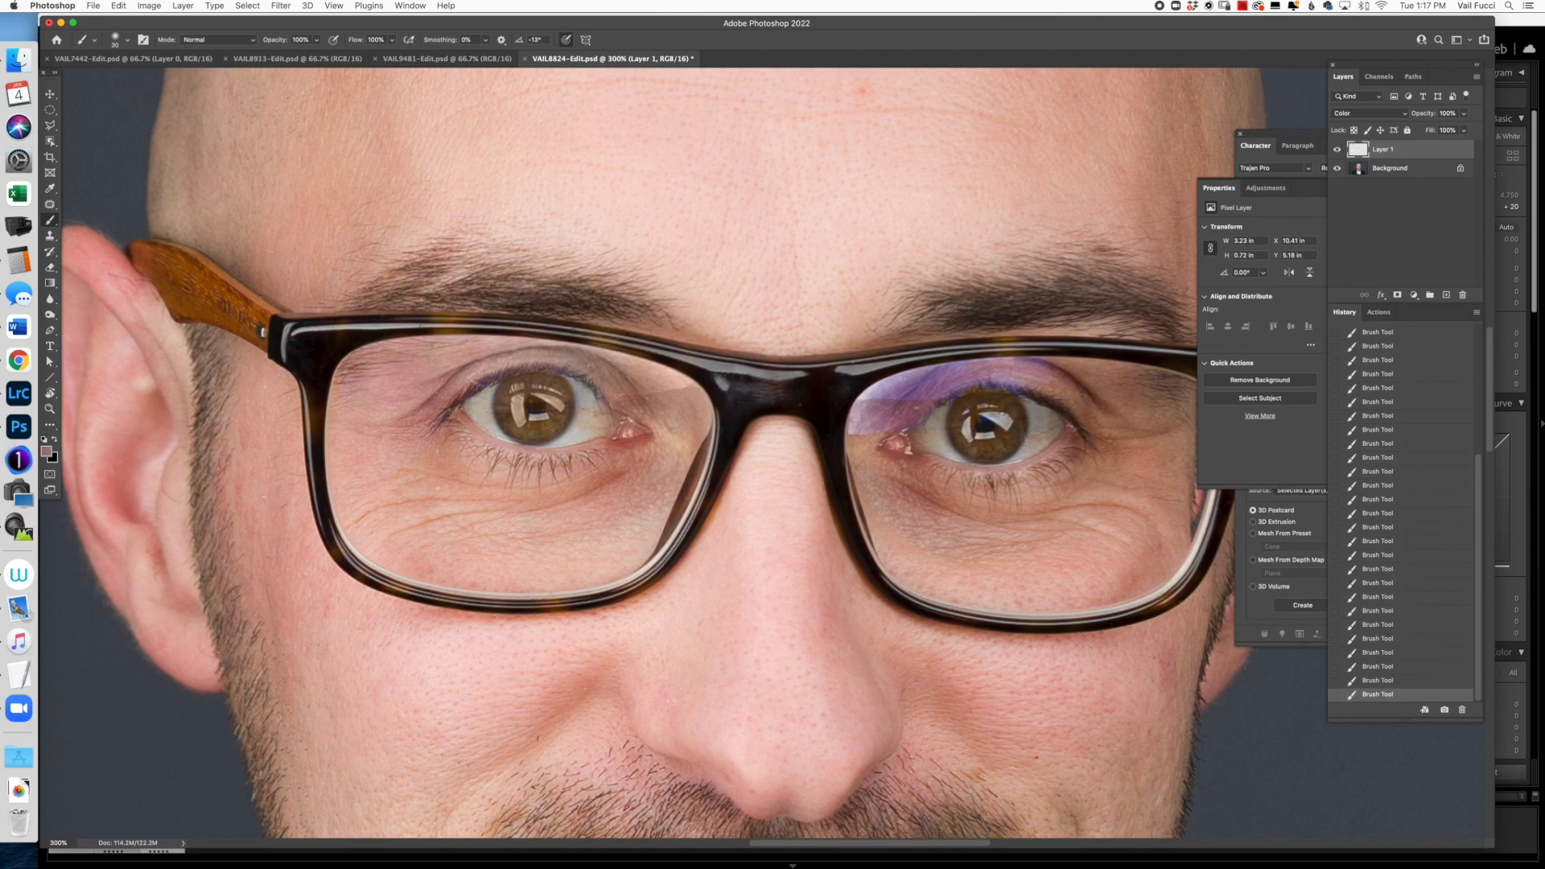
{"action": "mouse_move", "coordinate": [1036, 370]}
{"action": "left_mouse_down"}
{"action": "mouse_move", "coordinate": [1067, 370]}
{"action": "mouse_move", "coordinate": [907, 408]}
{"action": "mouse_move", "coordinate": [968, 386]}
{"action": "left_mouse_up"}
{"action": "left_click", "coordinate": [1026, 372], "text": "alt"}
{"action": "mouse_move", "coordinate": [877, 398]}
{"action": "left_mouse_down"}
{"action": "mouse_move", "coordinate": [942, 372]}
{"action": "mouse_move", "coordinate": [937, 417]}
{"action": "mouse_move", "coordinate": [915, 423]}
{"action": "mouse_move", "coordinate": [978, 384]}
{"action": "mouse_move", "coordinate": [925, 416]}
{"action": "left_mouse_up"}
{"action": "left_click", "coordinate": [915, 423]}
{"action": "left_click", "coordinate": [911, 423], "text": "alt"}
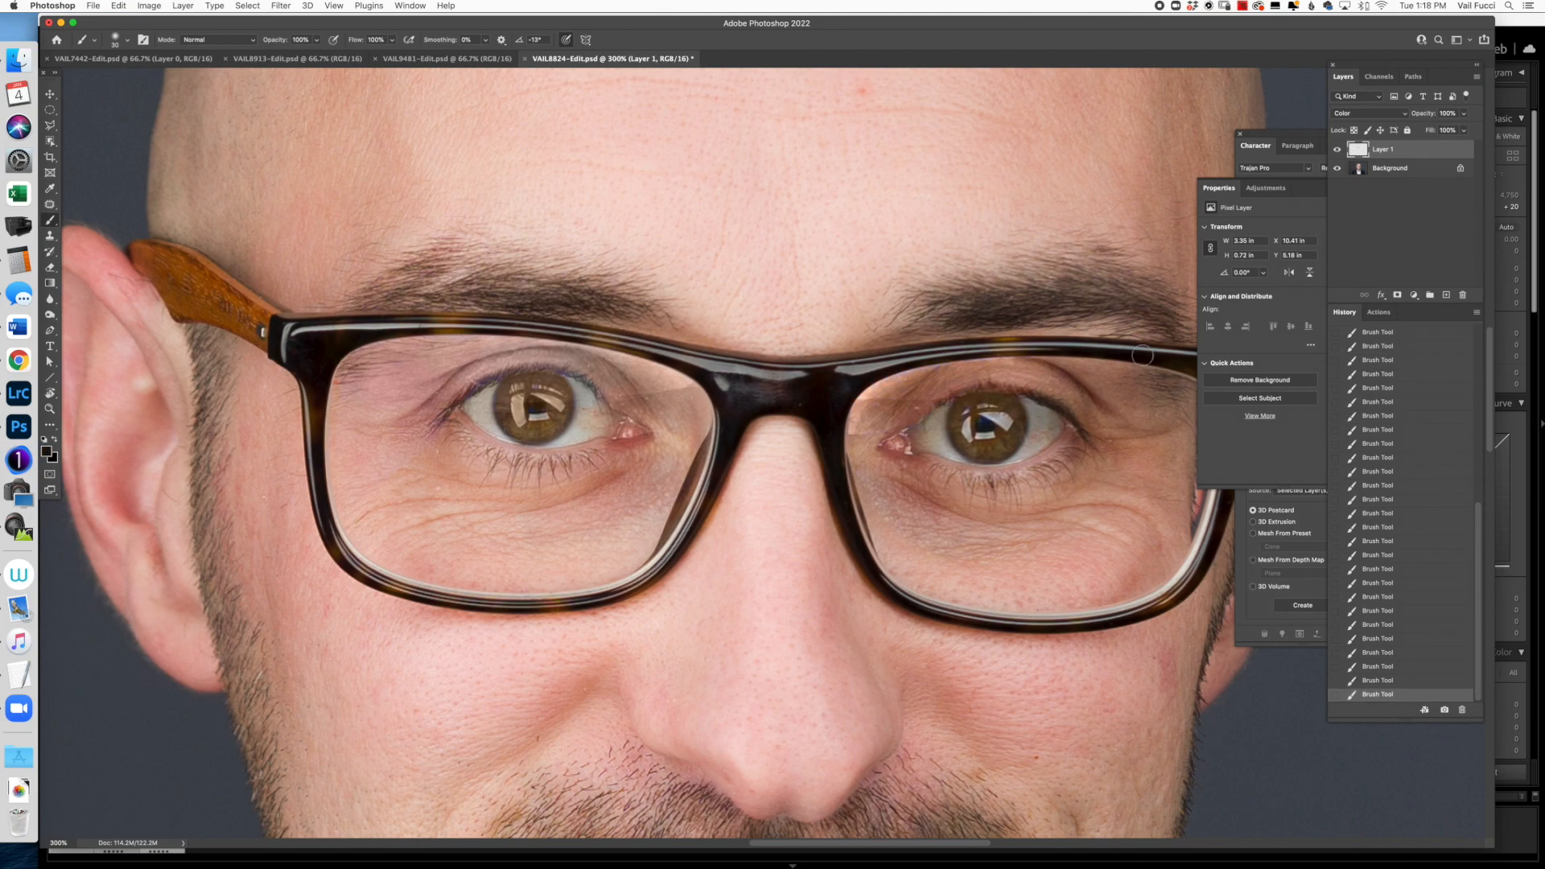
{"action": "left_click", "coordinate": [891, 371], "text": "alt"}
Toggle Layer 1's visibility at 100% zoom to compare the portrait before and after the glare correction
{"action": "key", "text": "super+1"}
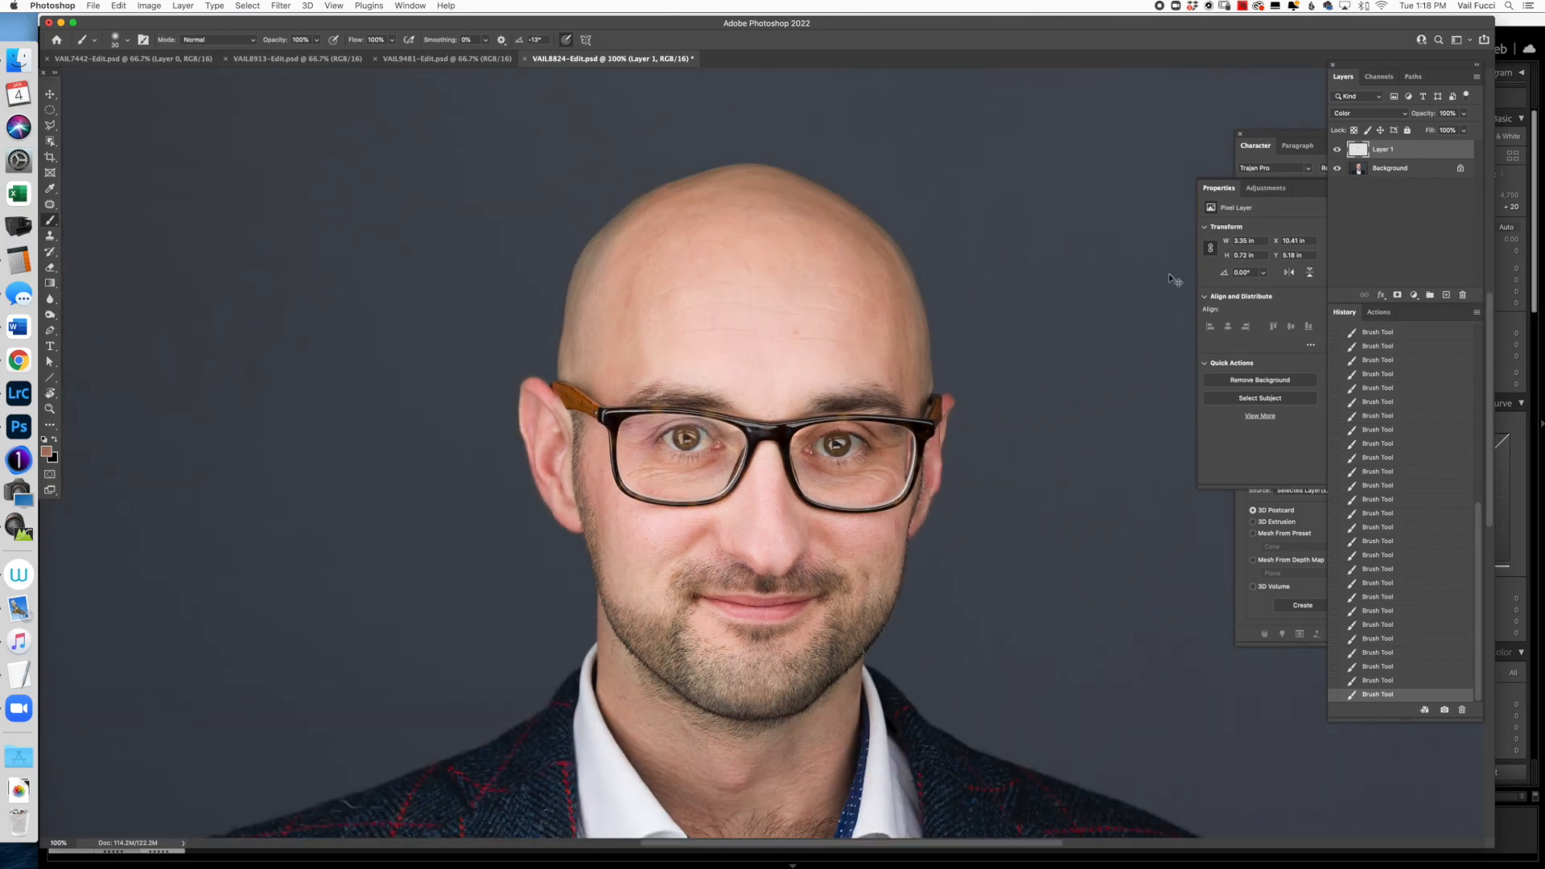
{"action": "left_click", "coordinate": [1338, 150]}
{"action": "left_click", "coordinate": [1338, 151]}
{"action": "left_click", "coordinate": [1339, 150]}
{"action": "left_click", "coordinate": [1338, 150]}
Refine the left-hand eye with a smaller brush, painting sampled local colours over tint left in the iris reflections and around the eye
{"action": "key", "text": "super+equal"}
{"action": "key", "text": "super+equal"}
{"action": "key", "text": "super+equal"}
{"action": "key", "text": "super+equal"}
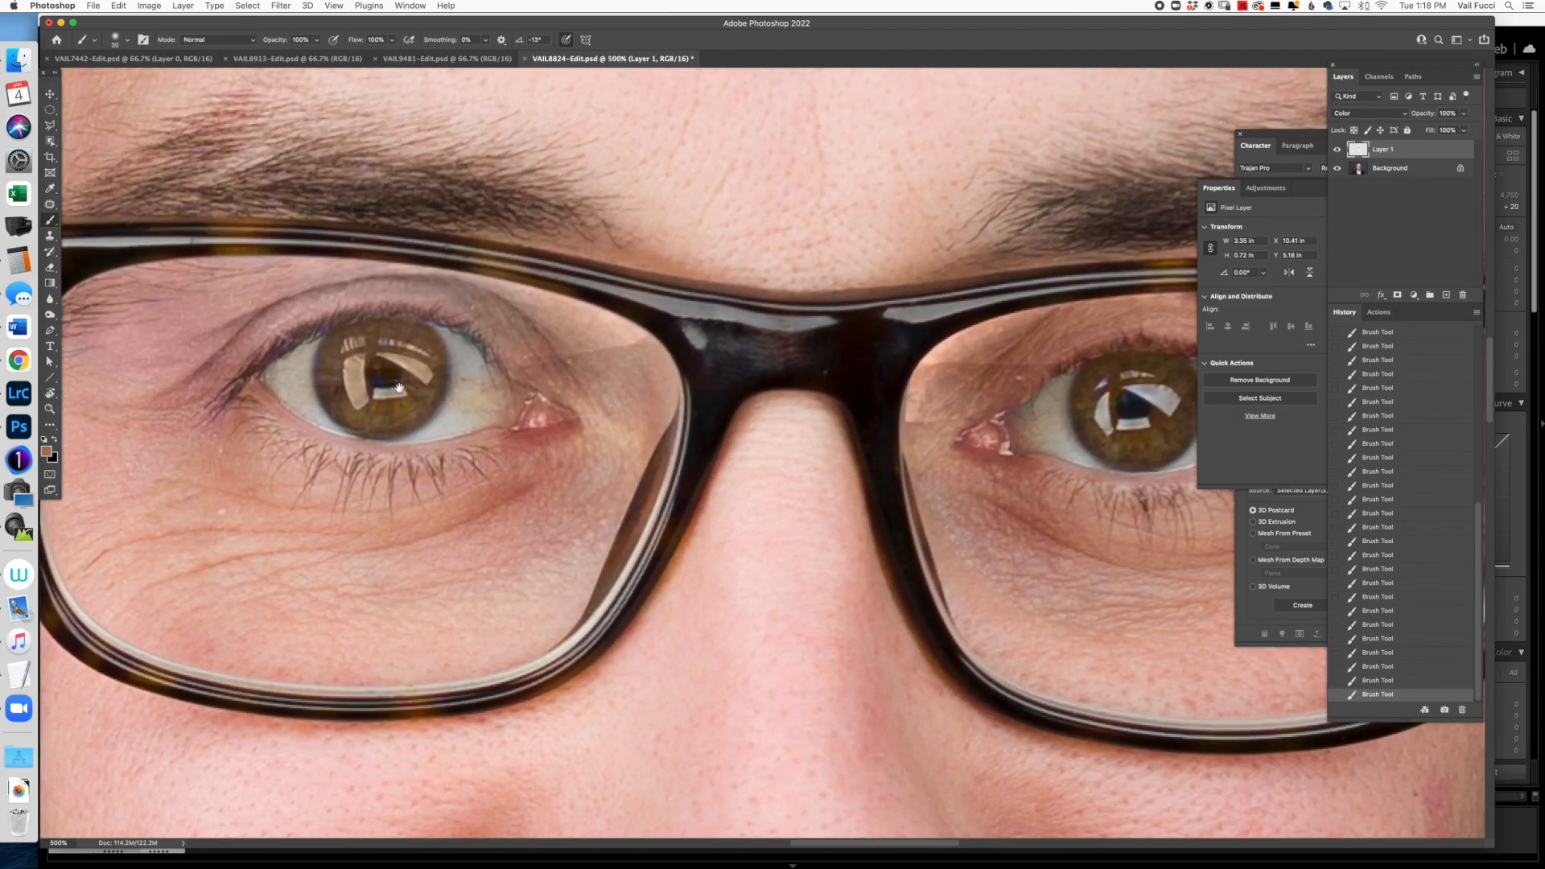
{"action": "left_click_drag", "start_coordinate": [398, 387], "coordinate": [603, 409]}
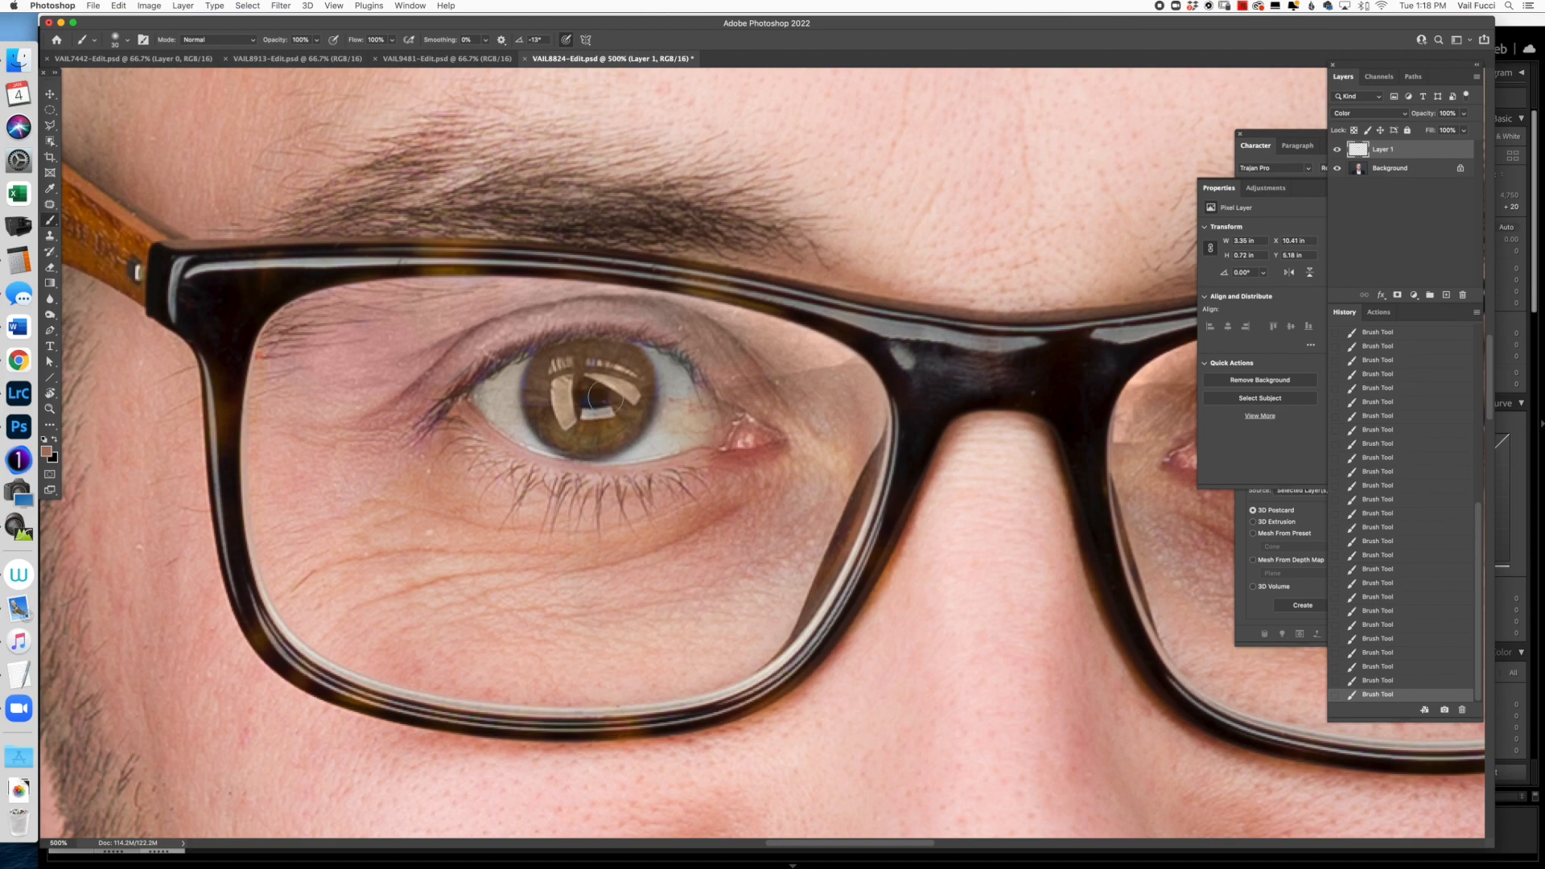
{"action": "left_click", "coordinate": [607, 410], "text": "alt"}
{"action": "key", "text": "bracketleft"}
{"action": "key", "text": "bracketleft"}
{"action": "key", "text": "bracketleft"}
{"action": "left_click", "coordinate": [597, 394], "text": "alt"}
{"action": "left_click", "coordinate": [541, 361], "text": "alt"}
{"action": "left_click", "coordinate": [635, 339], "text": "alt"}
Compare the whole portrait with Layer 1 hidden and shown, and examine the corrected lenses up close
{"action": "key", "text": "super+0"}
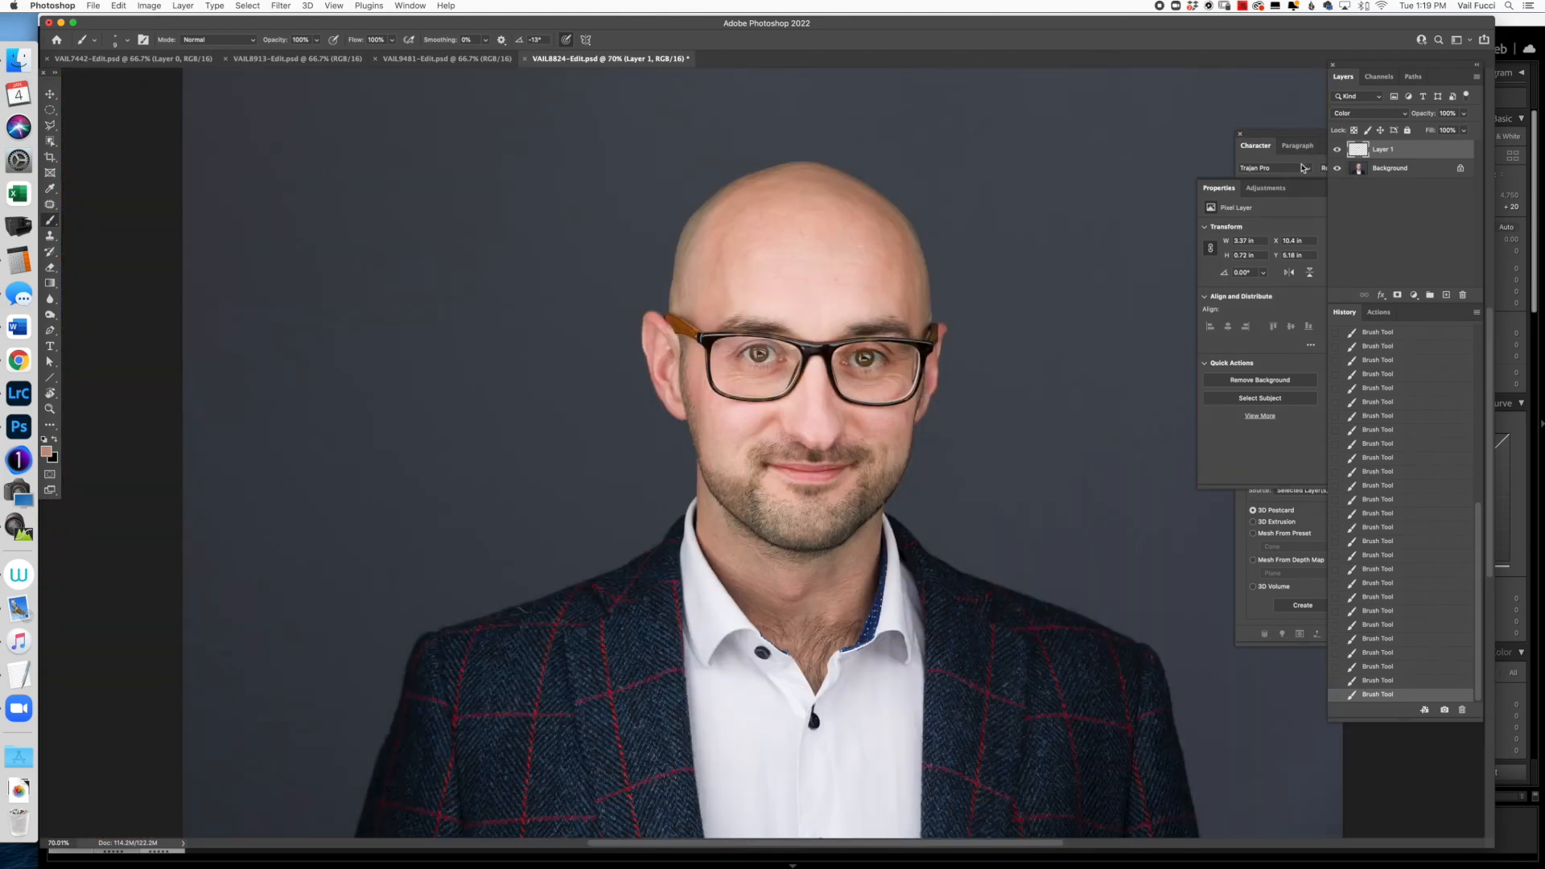
{"action": "left_click", "coordinate": [1338, 150]}
{"action": "left_click", "coordinate": [1339, 150]}
{"action": "left_click", "coordinate": [1337, 152]}
{"action": "left_click", "coordinate": [1337, 150]}
{"action": "key", "text": "super+plus"}
{"action": "key", "text": "super+plus"}
{"action": "key", "text": "super+plus"}
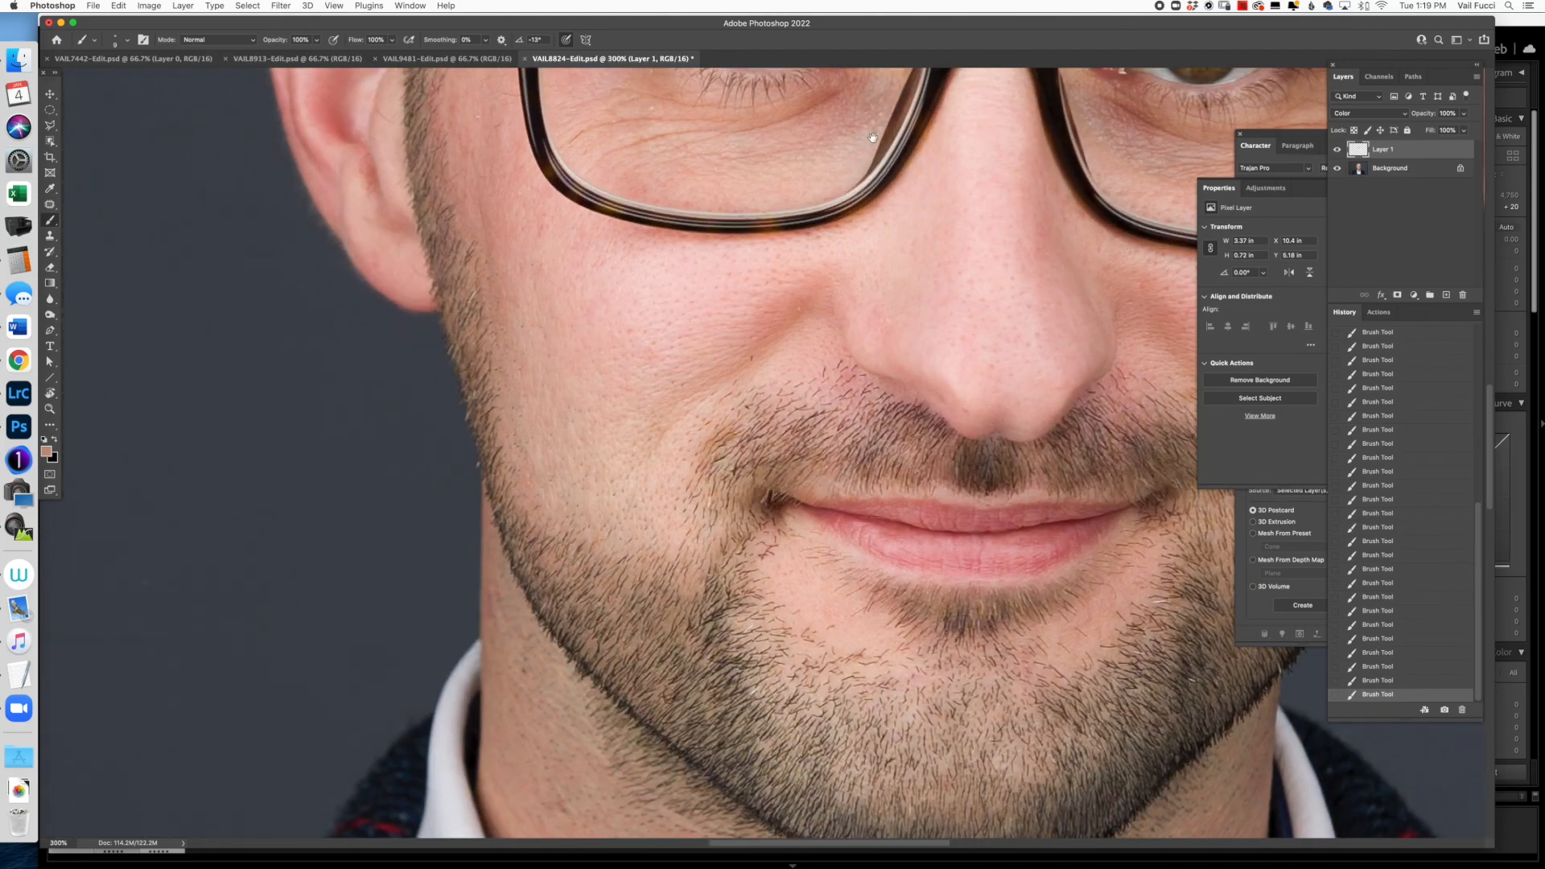
{"action": "left_click_drag", "start_coordinate": [924, 96], "coordinate": [841, 273]}
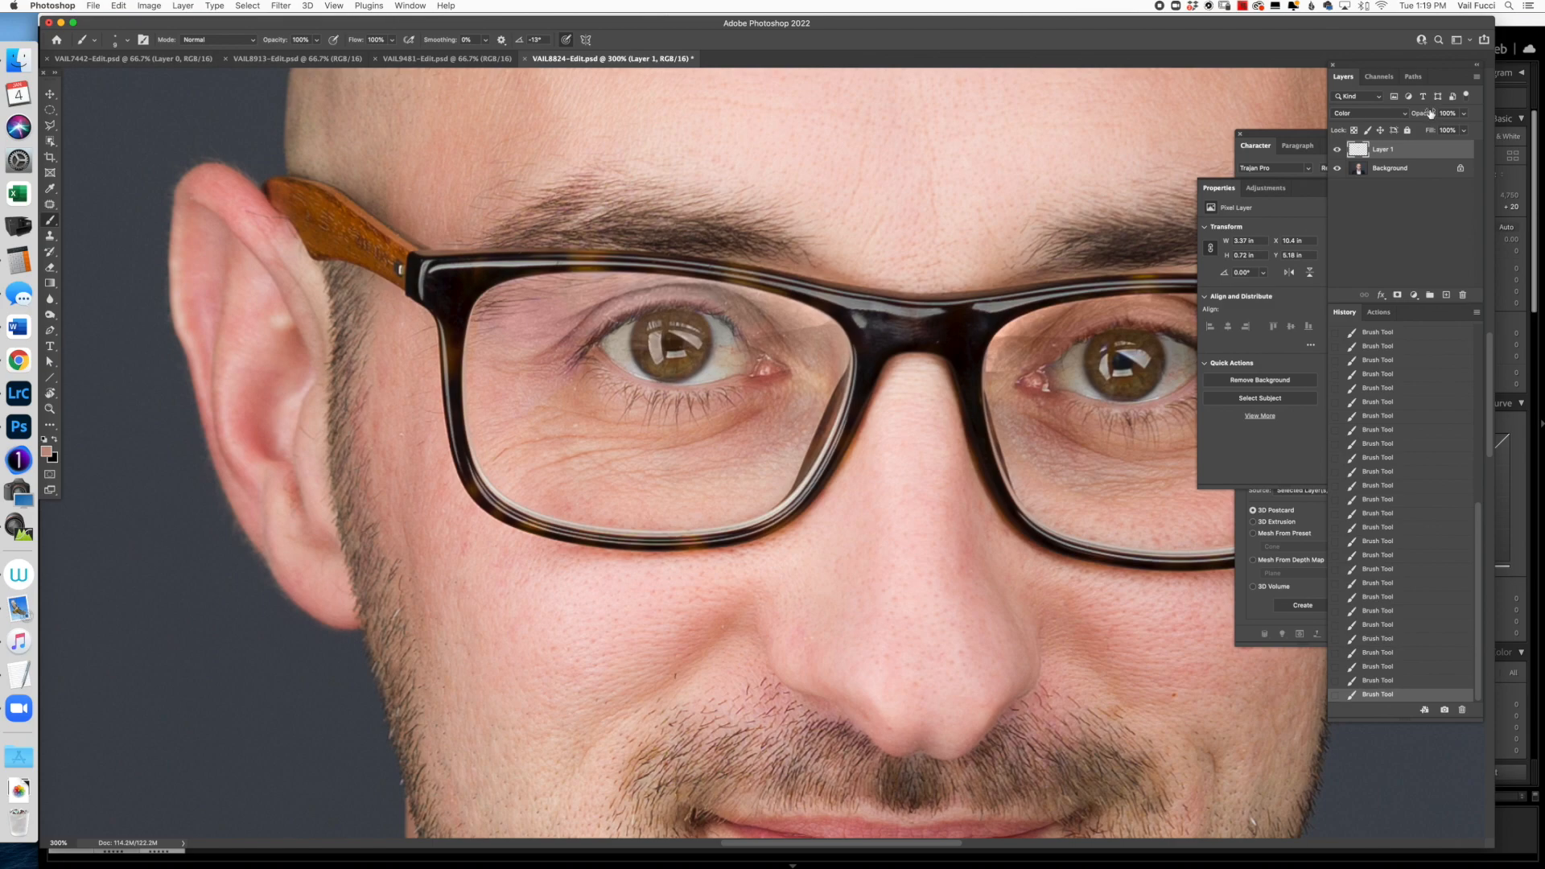
Test Layer 1's opacity and stamp all visible layers into a new merged layer above it
{"action": "left_click_drag", "start_coordinate": [1429, 116], "coordinate": [1419, 117]}
{"action": "left_click_drag", "start_coordinate": [1423, 115], "coordinate": [1453, 111]}
{"action": "left_click", "coordinate": [1381, 217]}
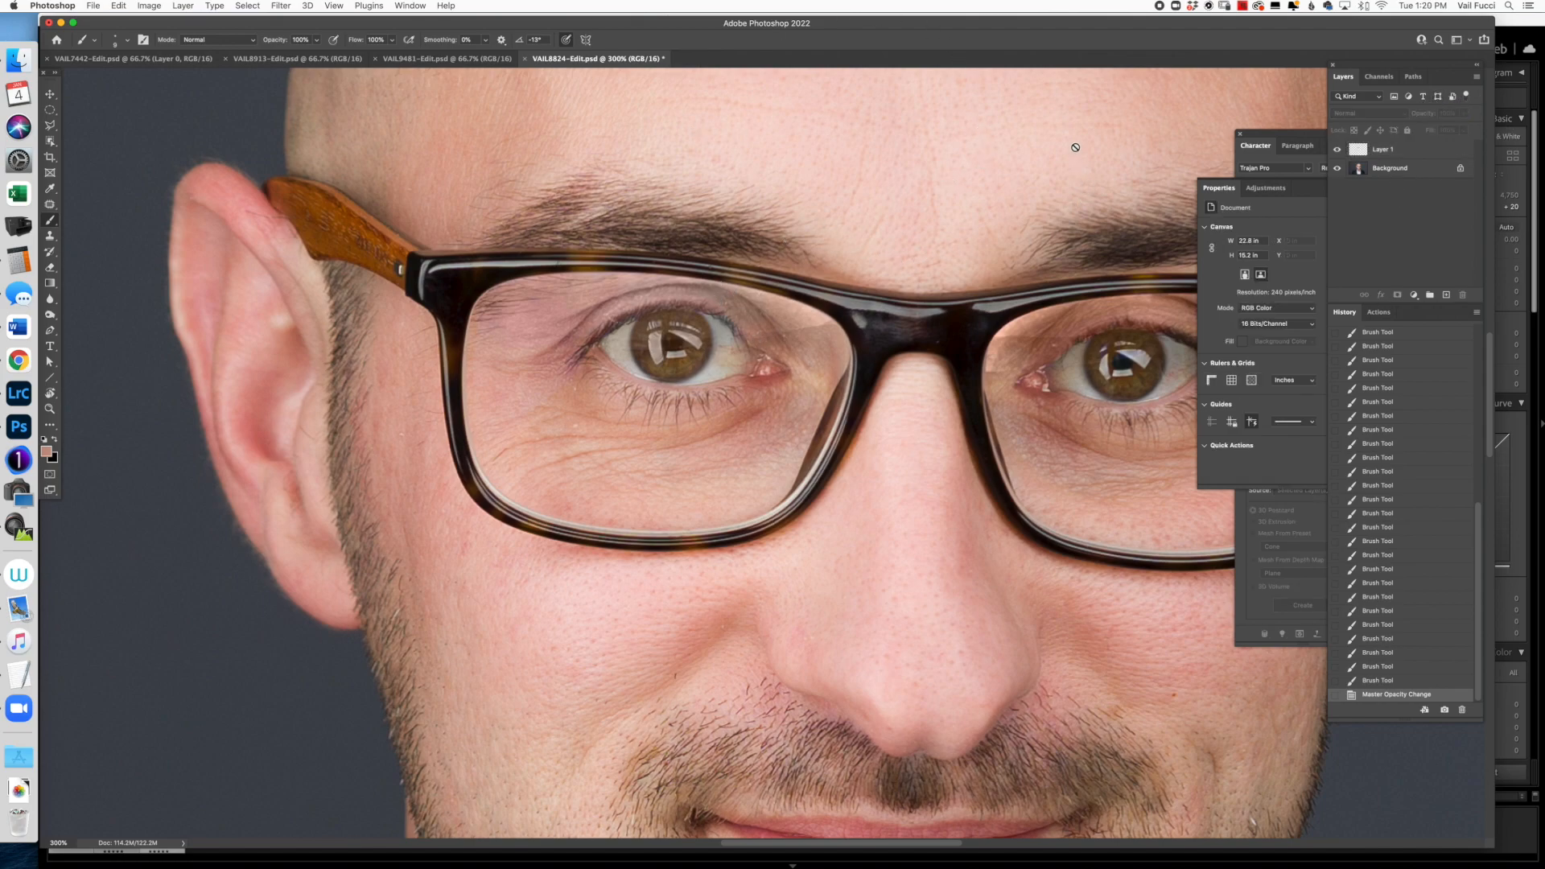
{"action": "key", "text": "super+alt+shift+e"}
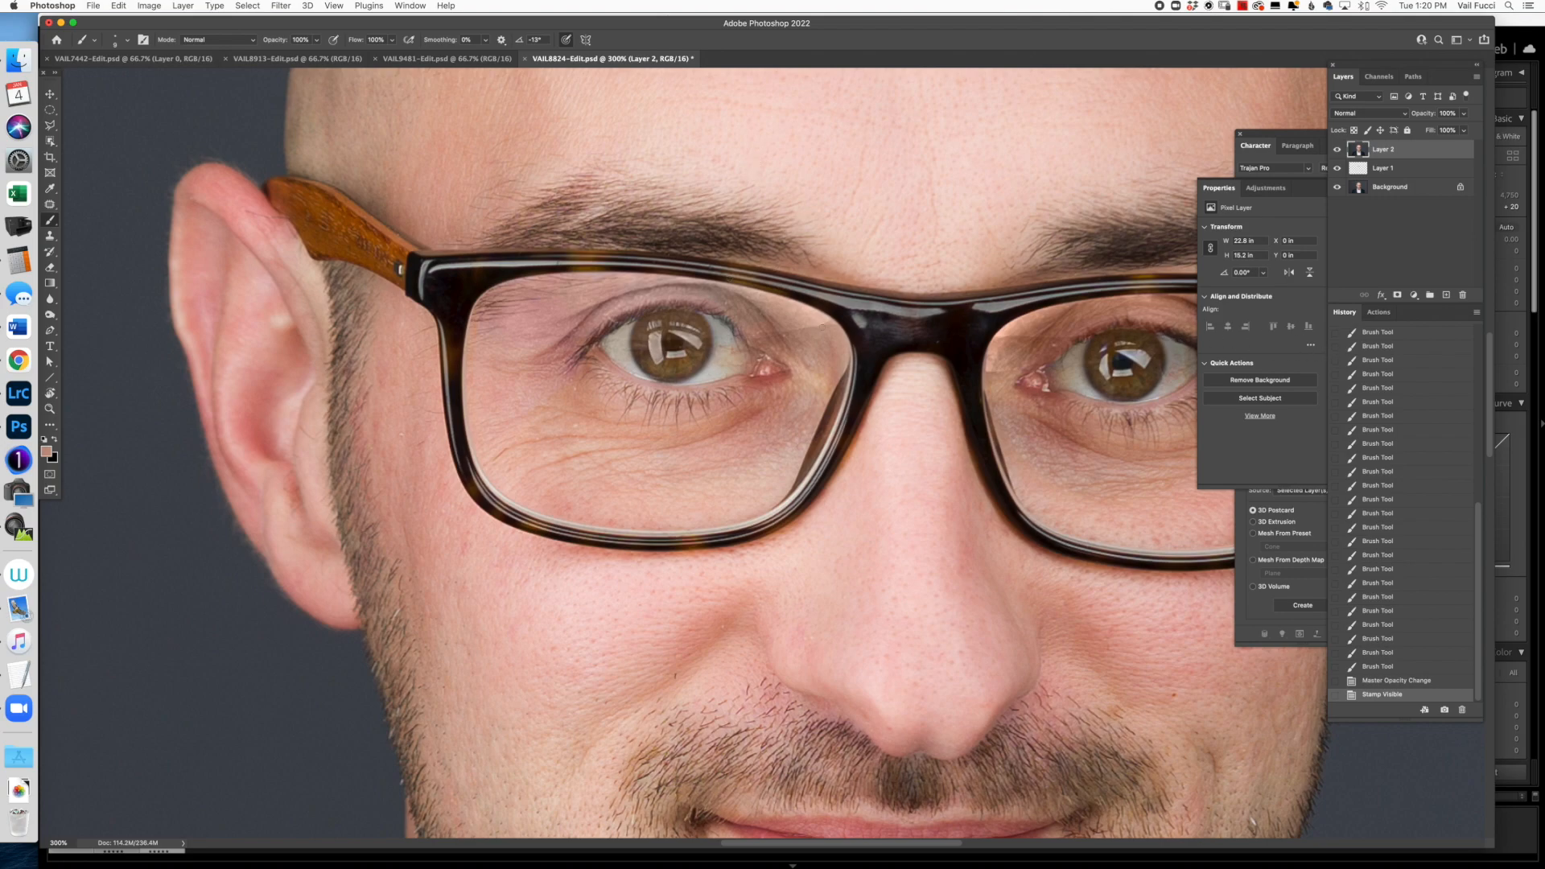
Use the Patch tool to blend the remaining glare patches at the inner upper corner of the left-hand lens
{"action": "left_click", "coordinate": [50, 205]}
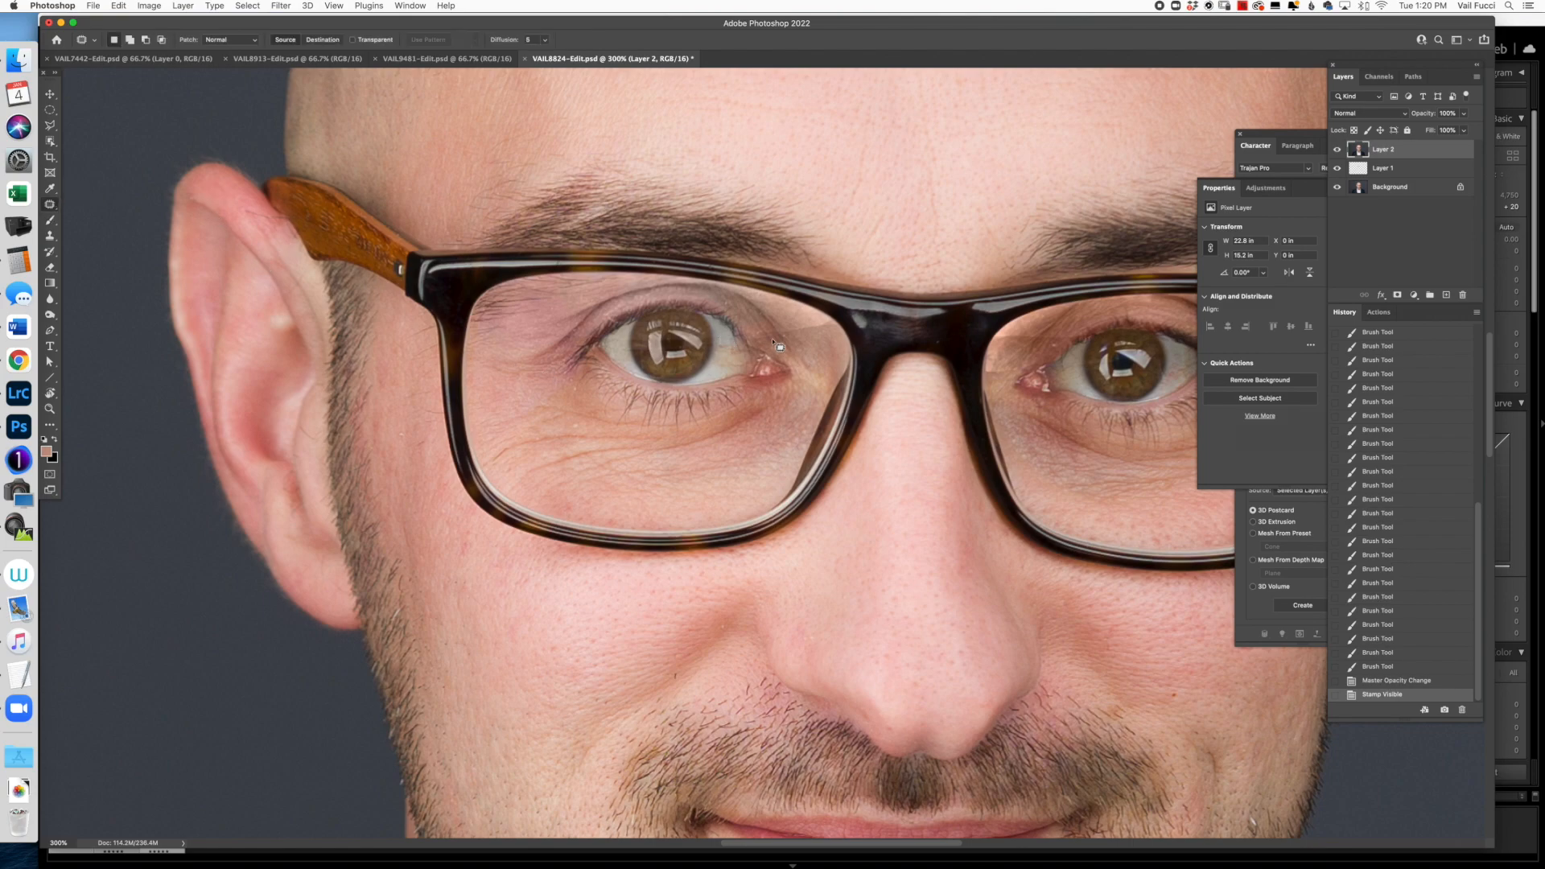
{"action": "left_click", "coordinate": [50, 206]}
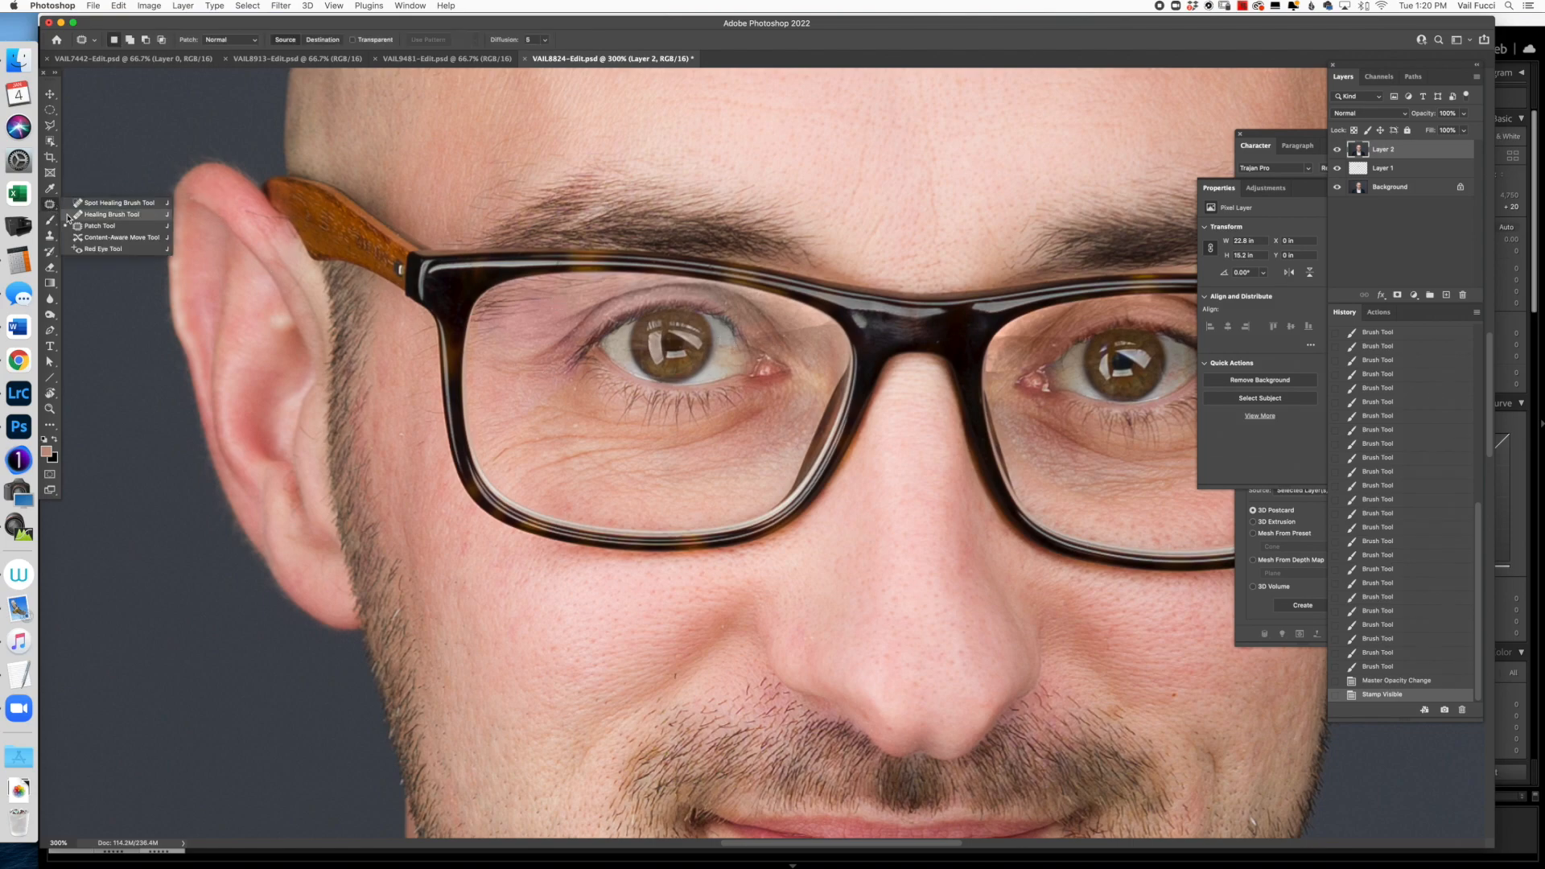
{"action": "left_click", "coordinate": [100, 226]}
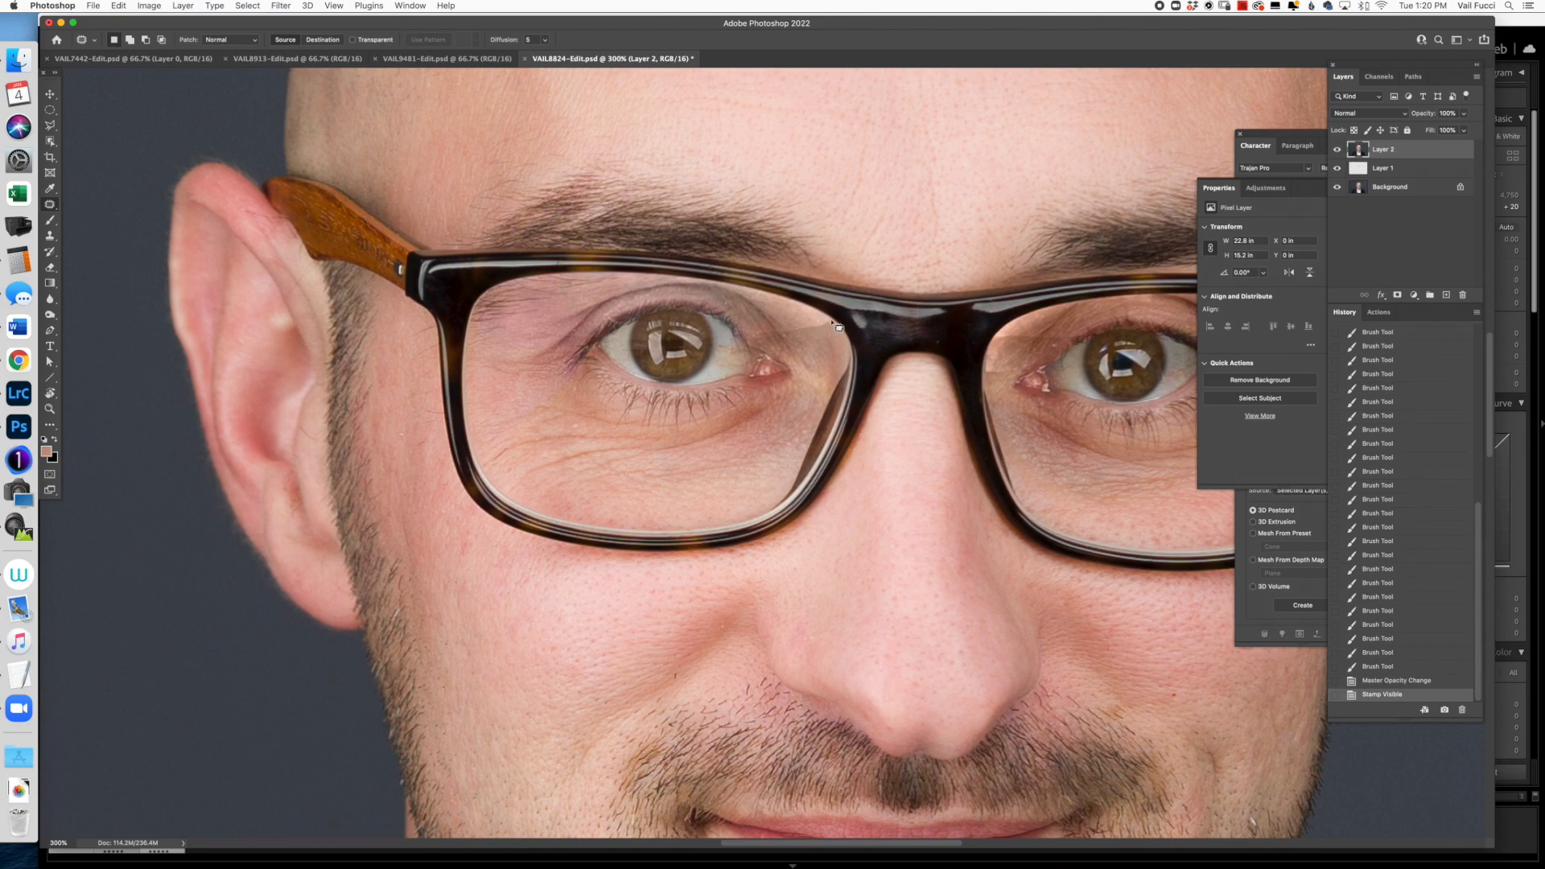
{"action": "mouse_move", "coordinate": [817, 322]}
{"action": "left_mouse_down"}
{"action": "mouse_move", "coordinate": [789, 339]}
{"action": "mouse_move", "coordinate": [825, 339]}
{"action": "mouse_move", "coordinate": [810, 334]}
{"action": "mouse_move", "coordinate": [820, 354]}
{"action": "mouse_move", "coordinate": [830, 323]}
{"action": "left_mouse_up"}
{"action": "key", "text": "cmd+d"}
{"action": "left_click_drag", "start_coordinate": [824, 325], "coordinate": [835, 337]}
{"action": "key", "text": "super+d"}
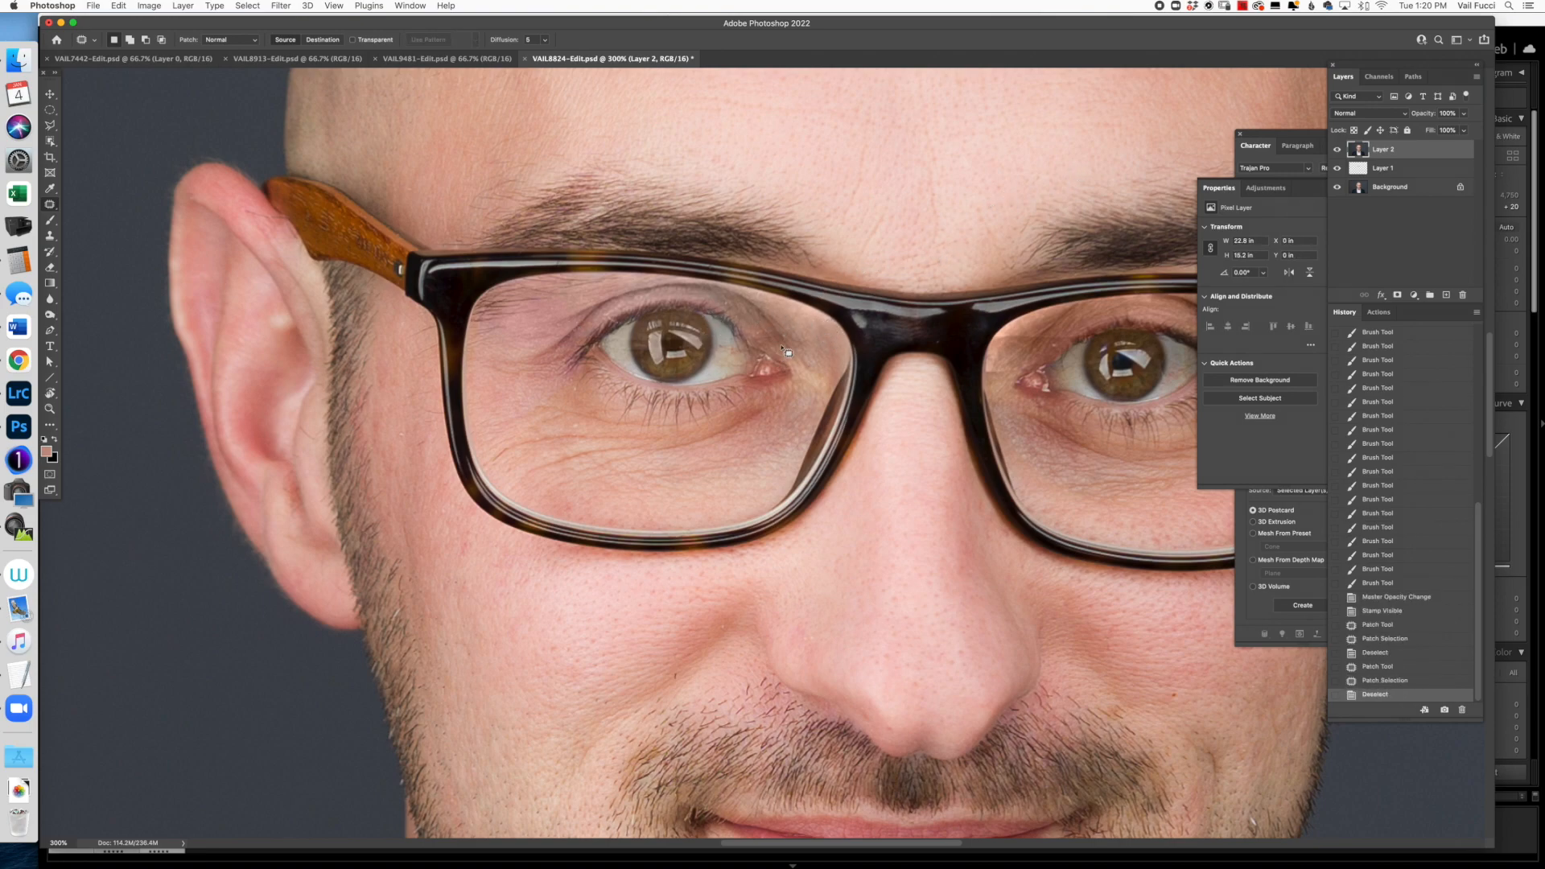
{"action": "left_click_drag", "start_coordinate": [799, 333], "coordinate": [796, 322]}
{"action": "key", "text": "super+d"}
Patch the uneven skin beside the inner corner of the right-hand eye
{"action": "mouse_move", "coordinate": [1040, 339]}
{"action": "left_mouse_down"}
{"action": "mouse_move", "coordinate": [1002, 337]}
{"action": "mouse_move", "coordinate": [1026, 354]}
{"action": "mouse_move", "coordinate": [1090, 332]}
{"action": "left_mouse_up"}
{"action": "key", "text": "super+d"}
{"action": "key", "text": "super+z"}
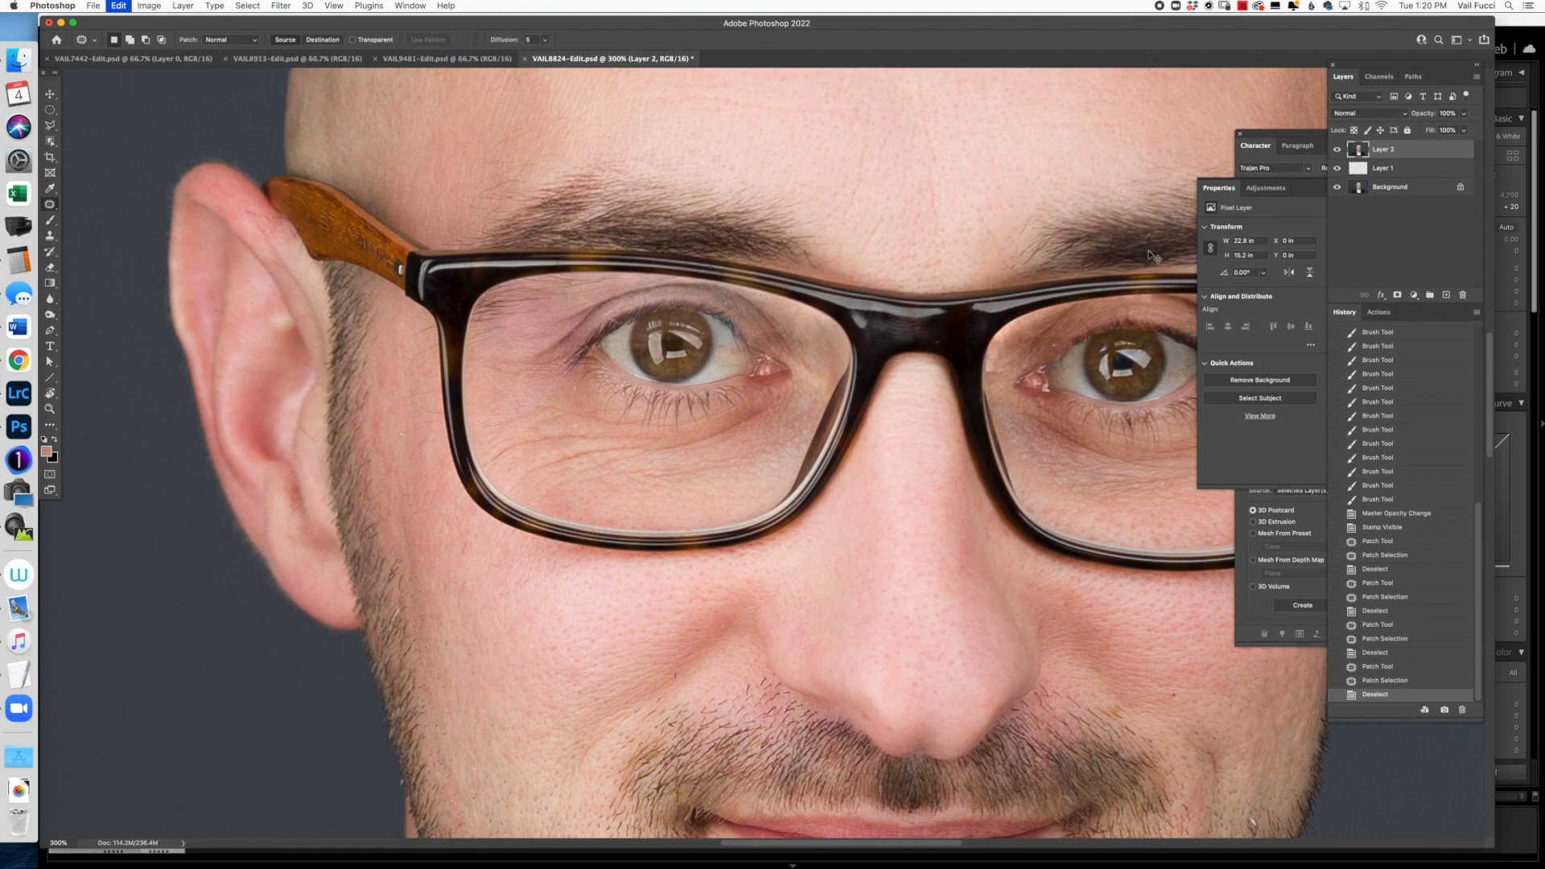
{"action": "key", "text": "super+d"}
Try to darken the bright inner upper edge of the right-hand lens with the Burn tool, and undo the stroke
{"action": "left_click_drag", "start_coordinate": [1027, 374], "coordinate": [940, 400]}
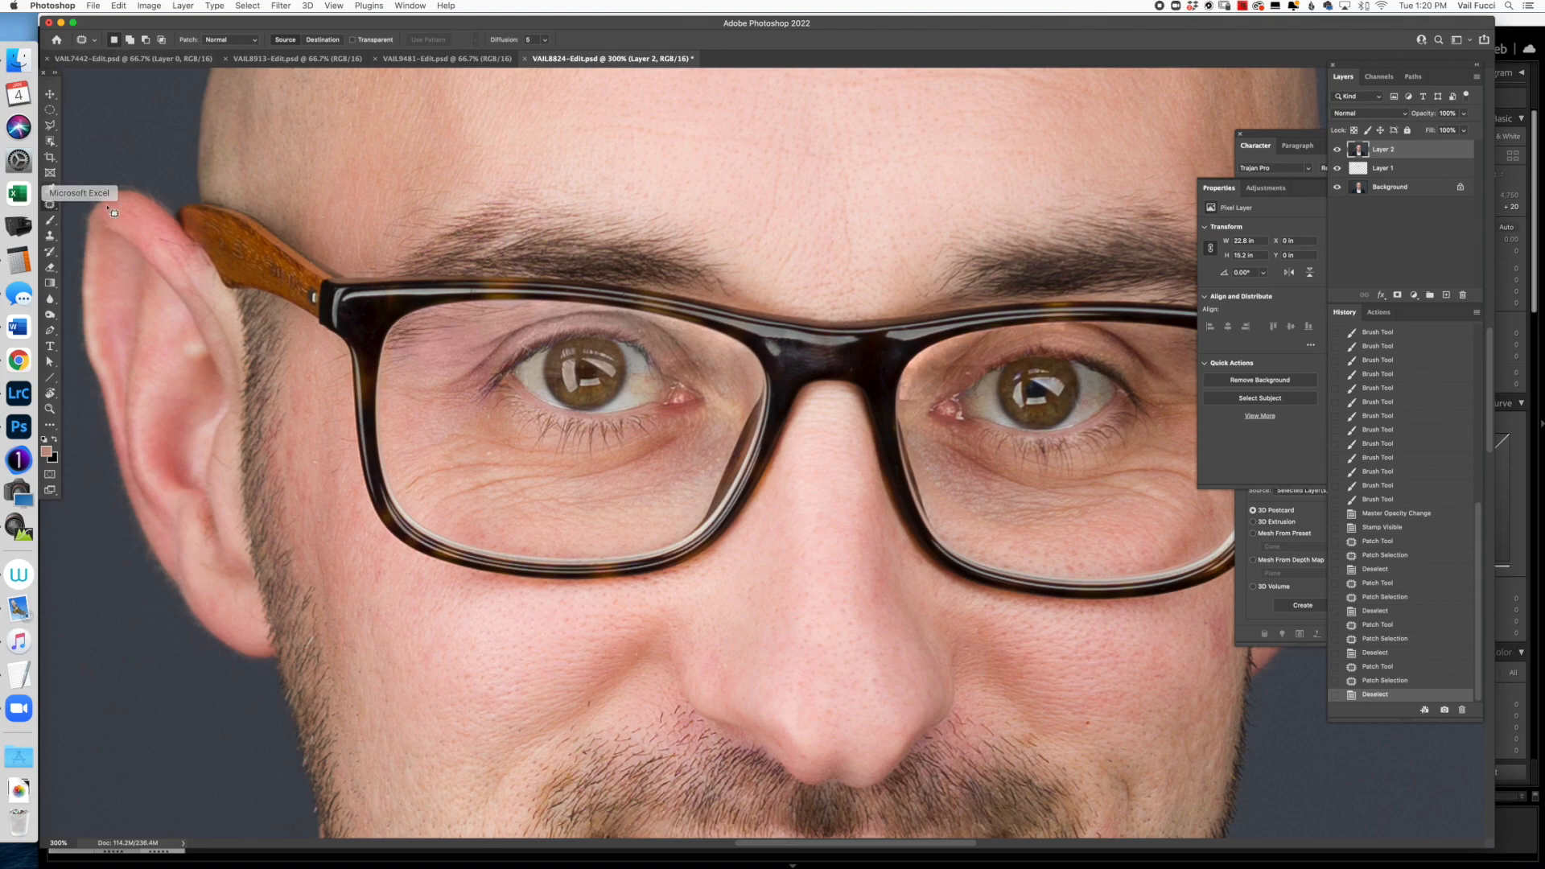
{"action": "left_click", "coordinate": [51, 300]}
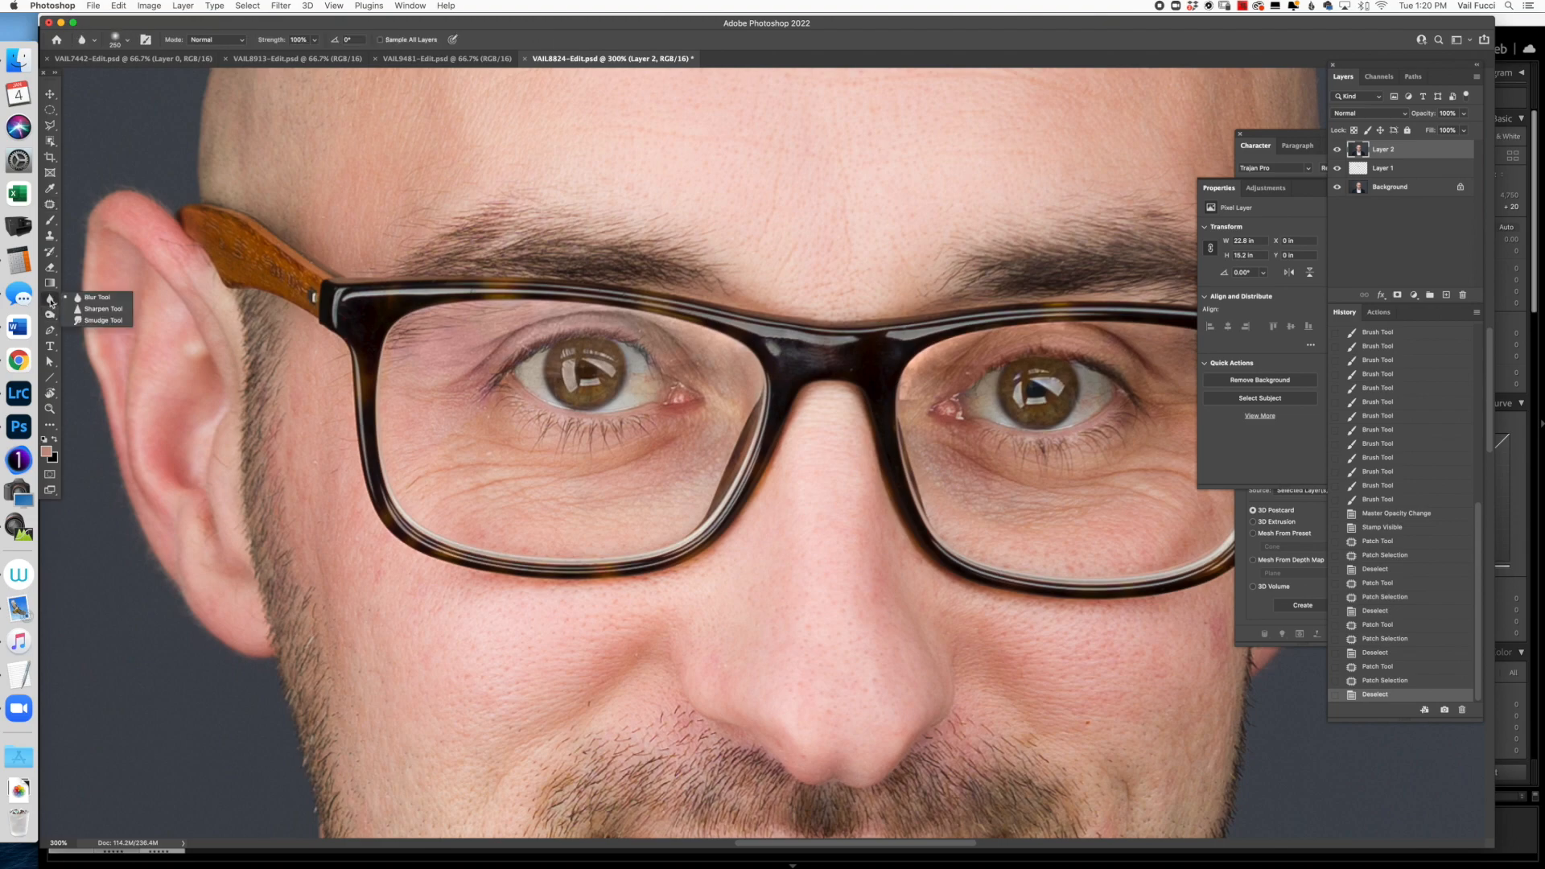
{"action": "left_click", "coordinate": [51, 313]}
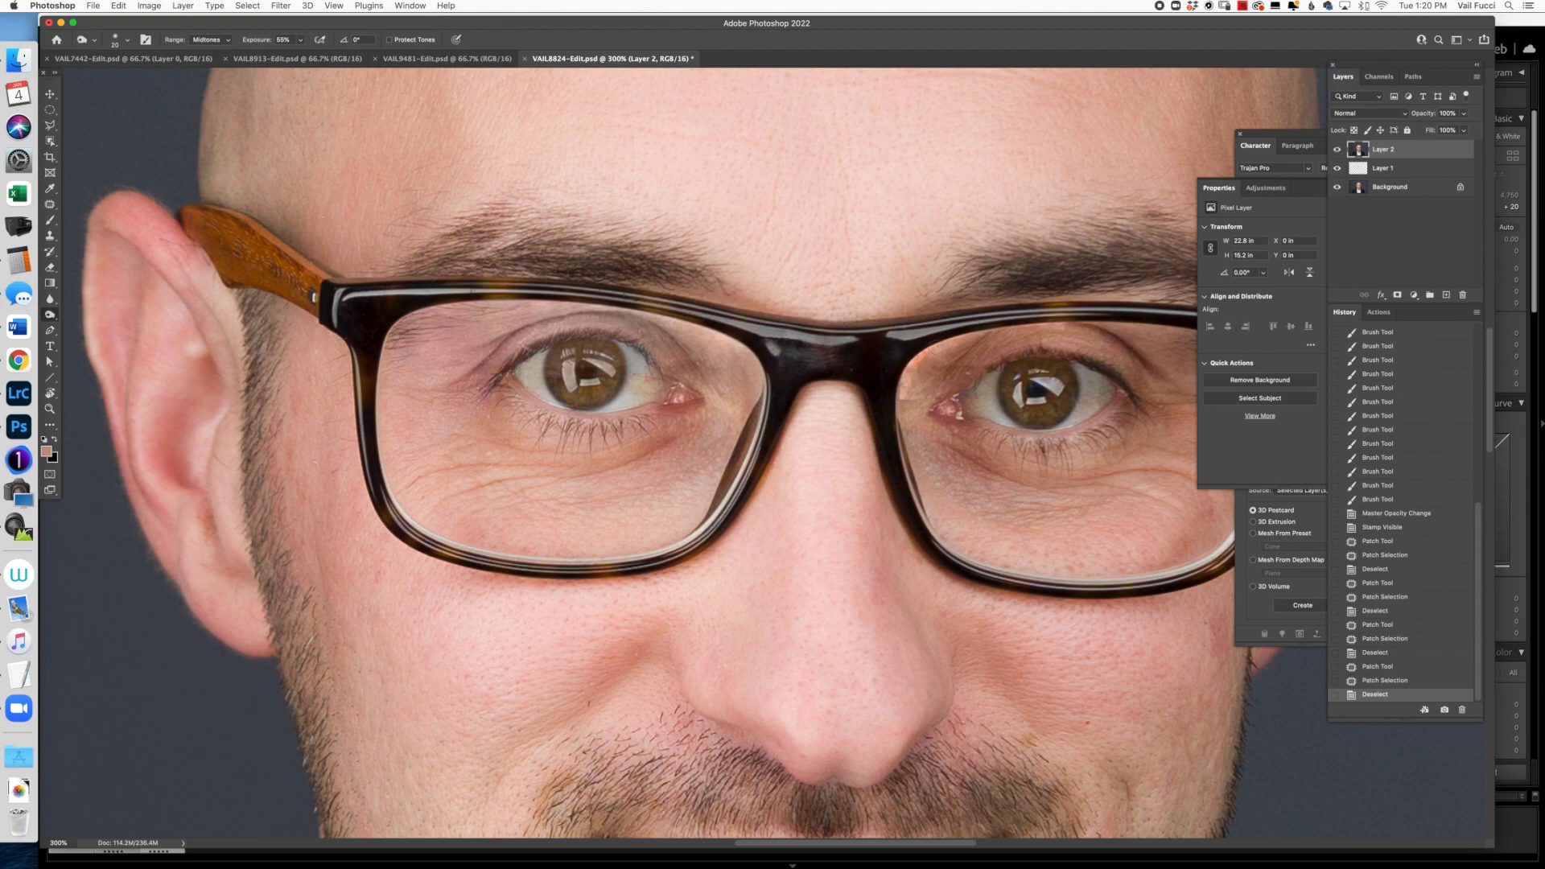
{"action": "left_click_drag", "start_coordinate": [932, 344], "coordinate": [909, 366]}
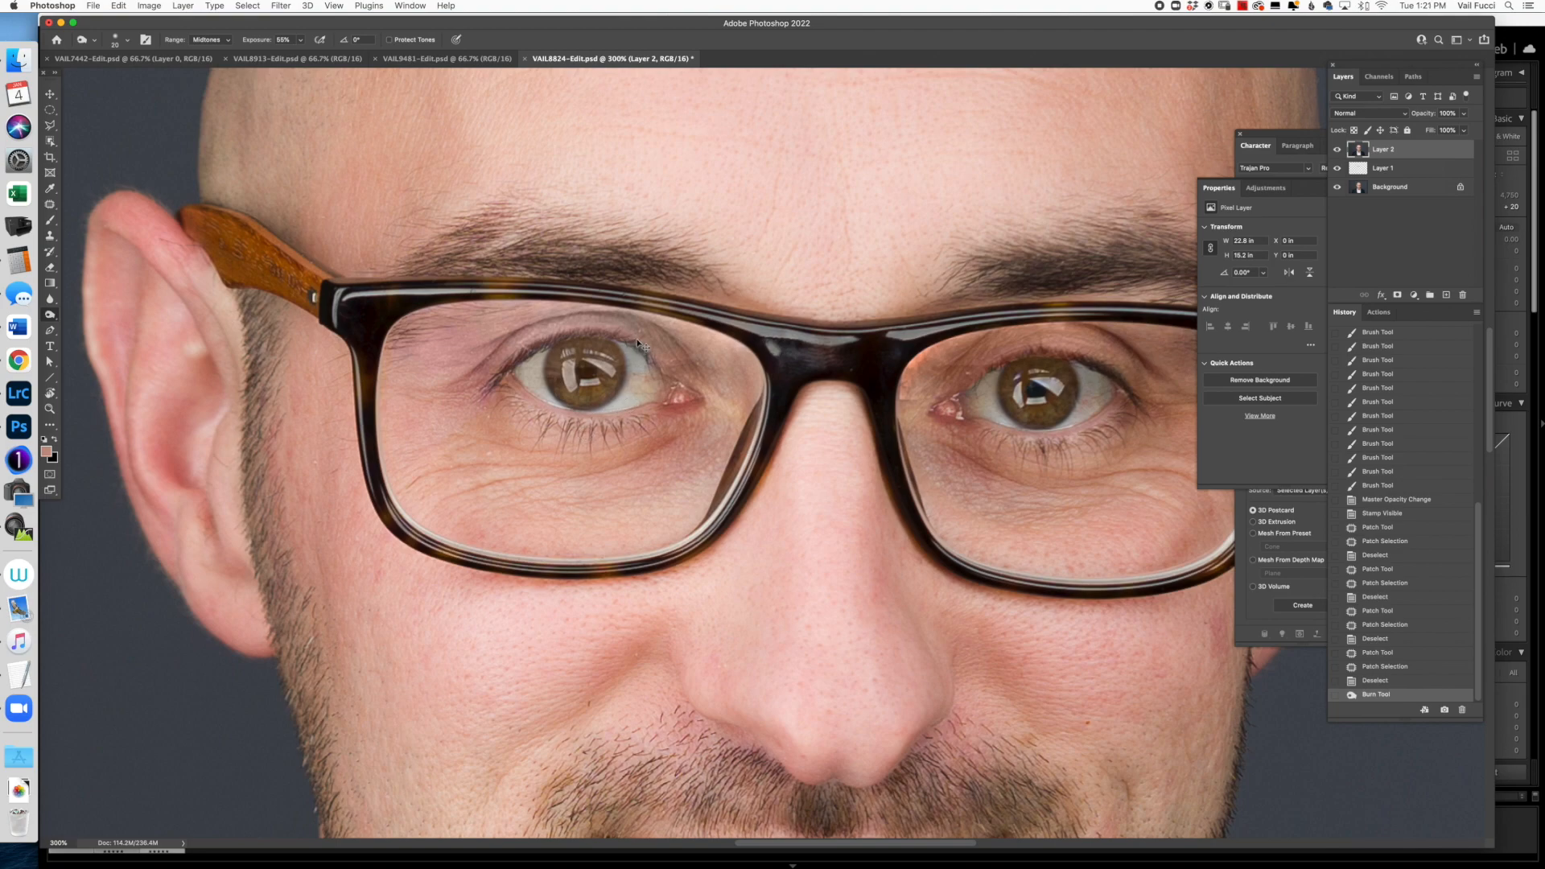
{"action": "key", "text": "super+z"}
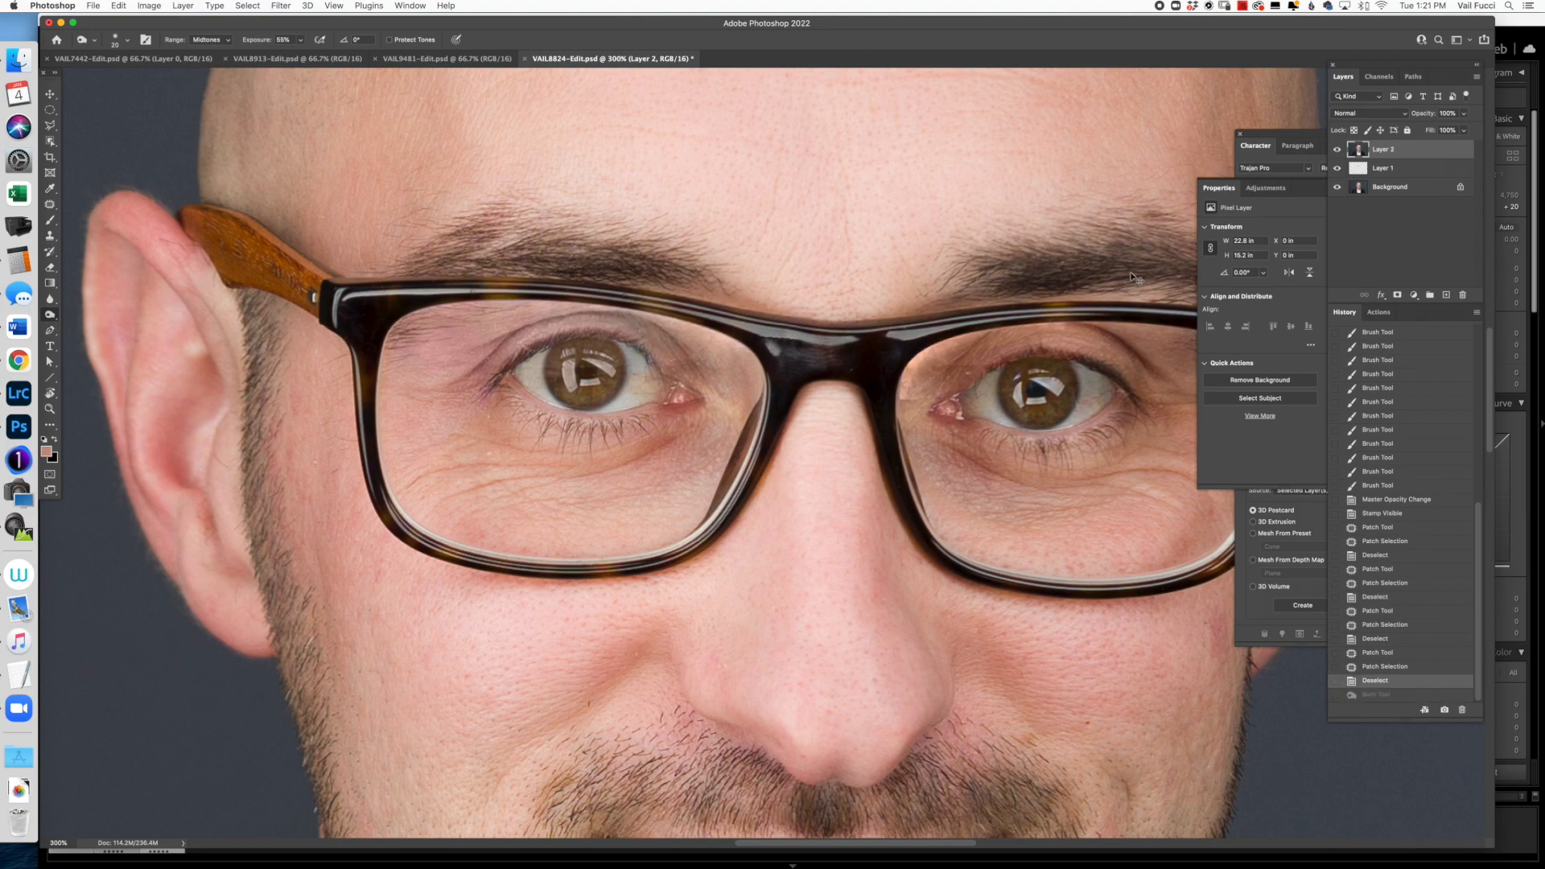
Set up the Clone Stamp with the Darken blending mode for retouching the right-hand lens
{"action": "key", "text": "super+equal"}
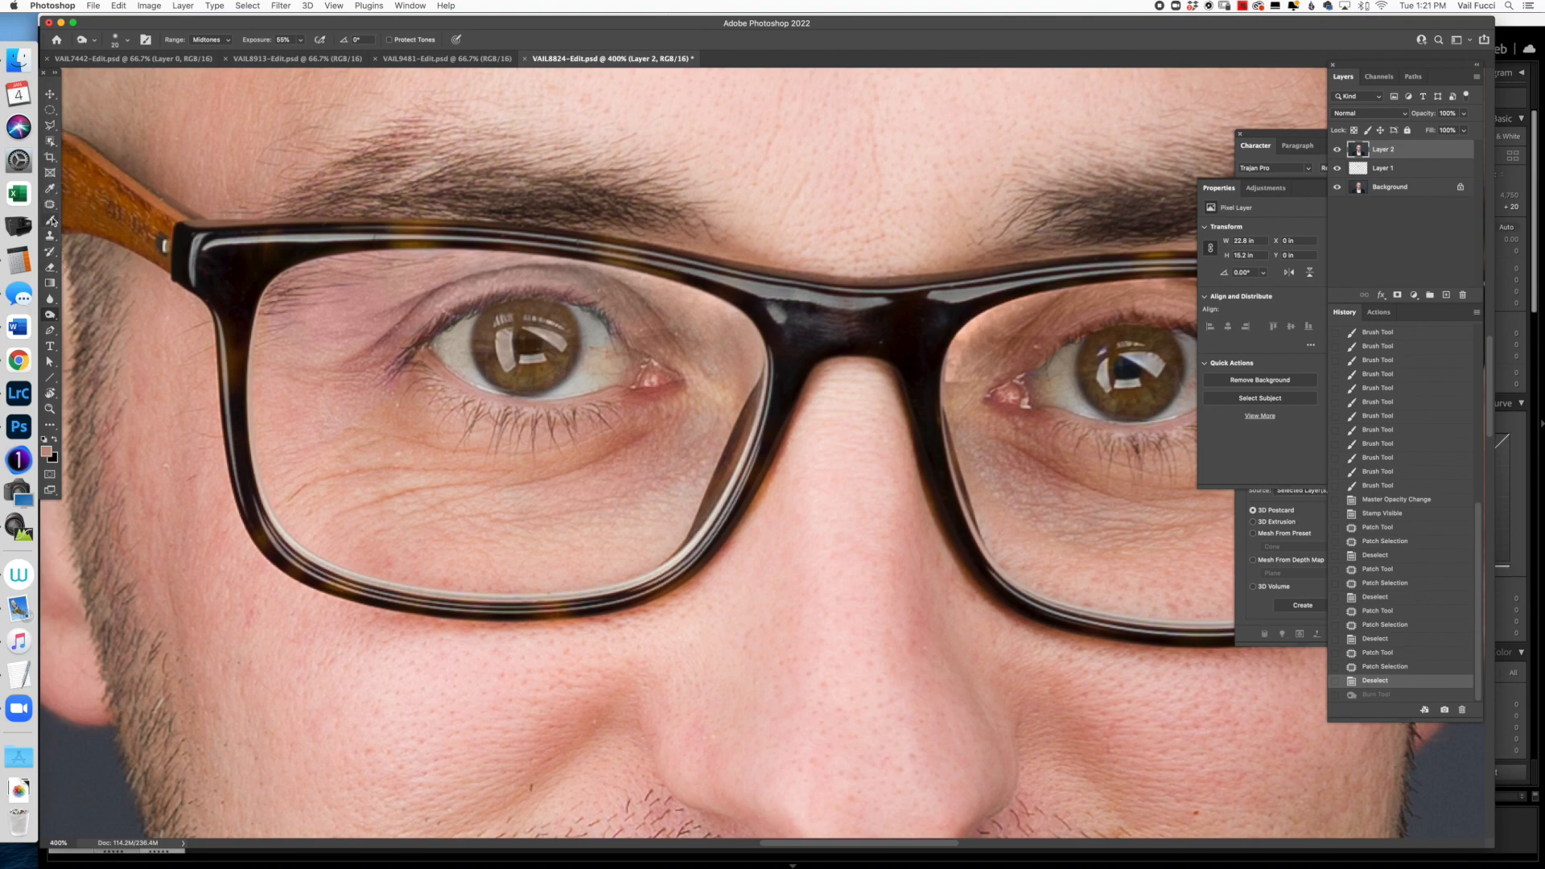
{"action": "left_click", "coordinate": [49, 235]}
{"action": "left_click", "coordinate": [237, 39]}
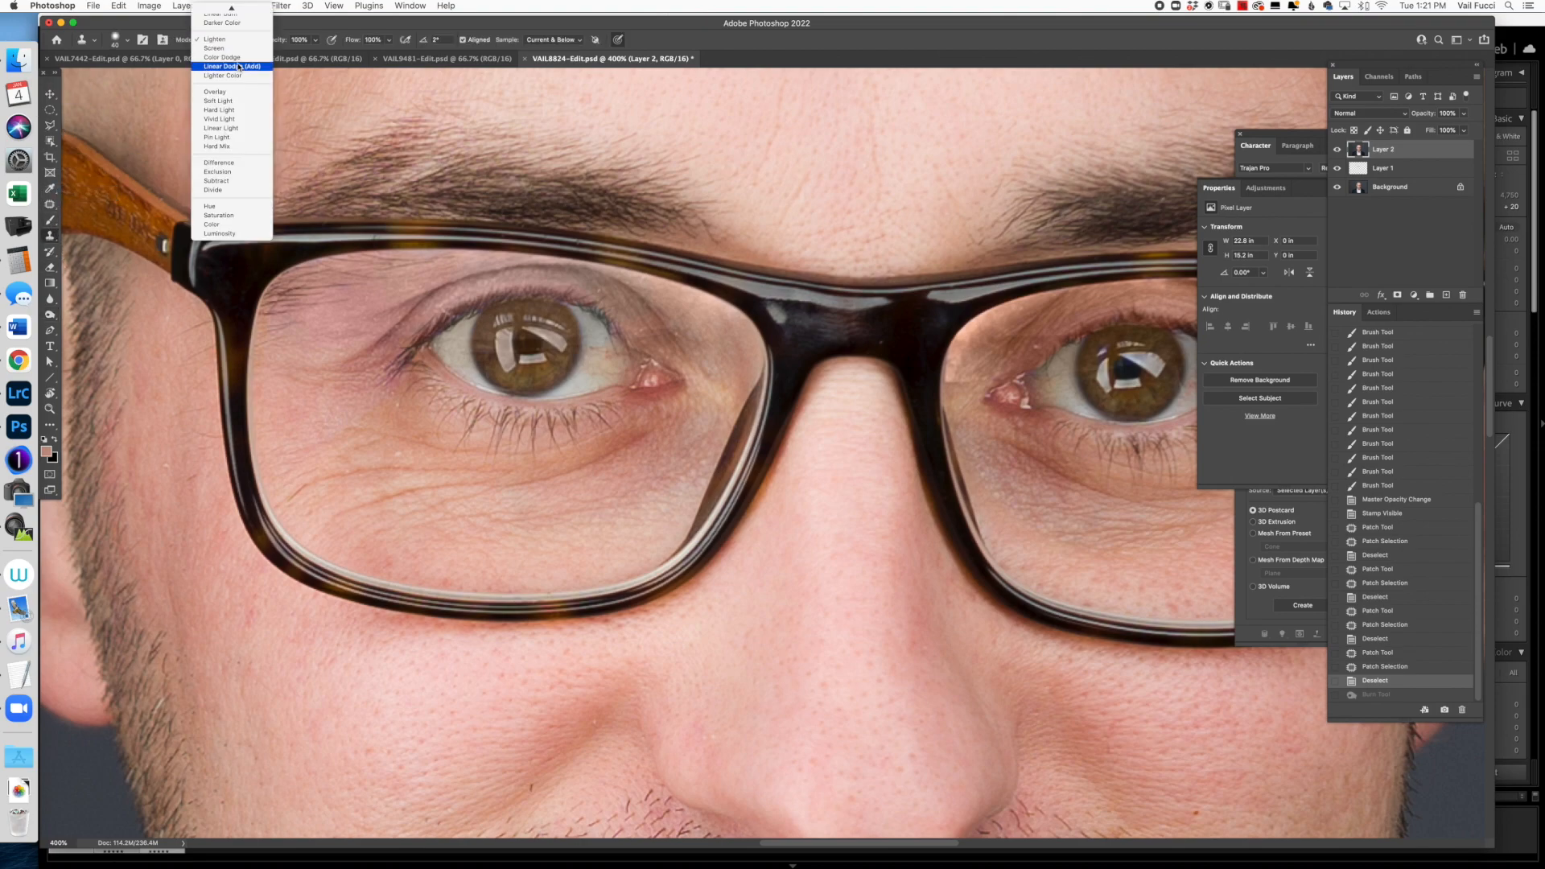
{"action": "mouse_move", "coordinate": [240, 8]}
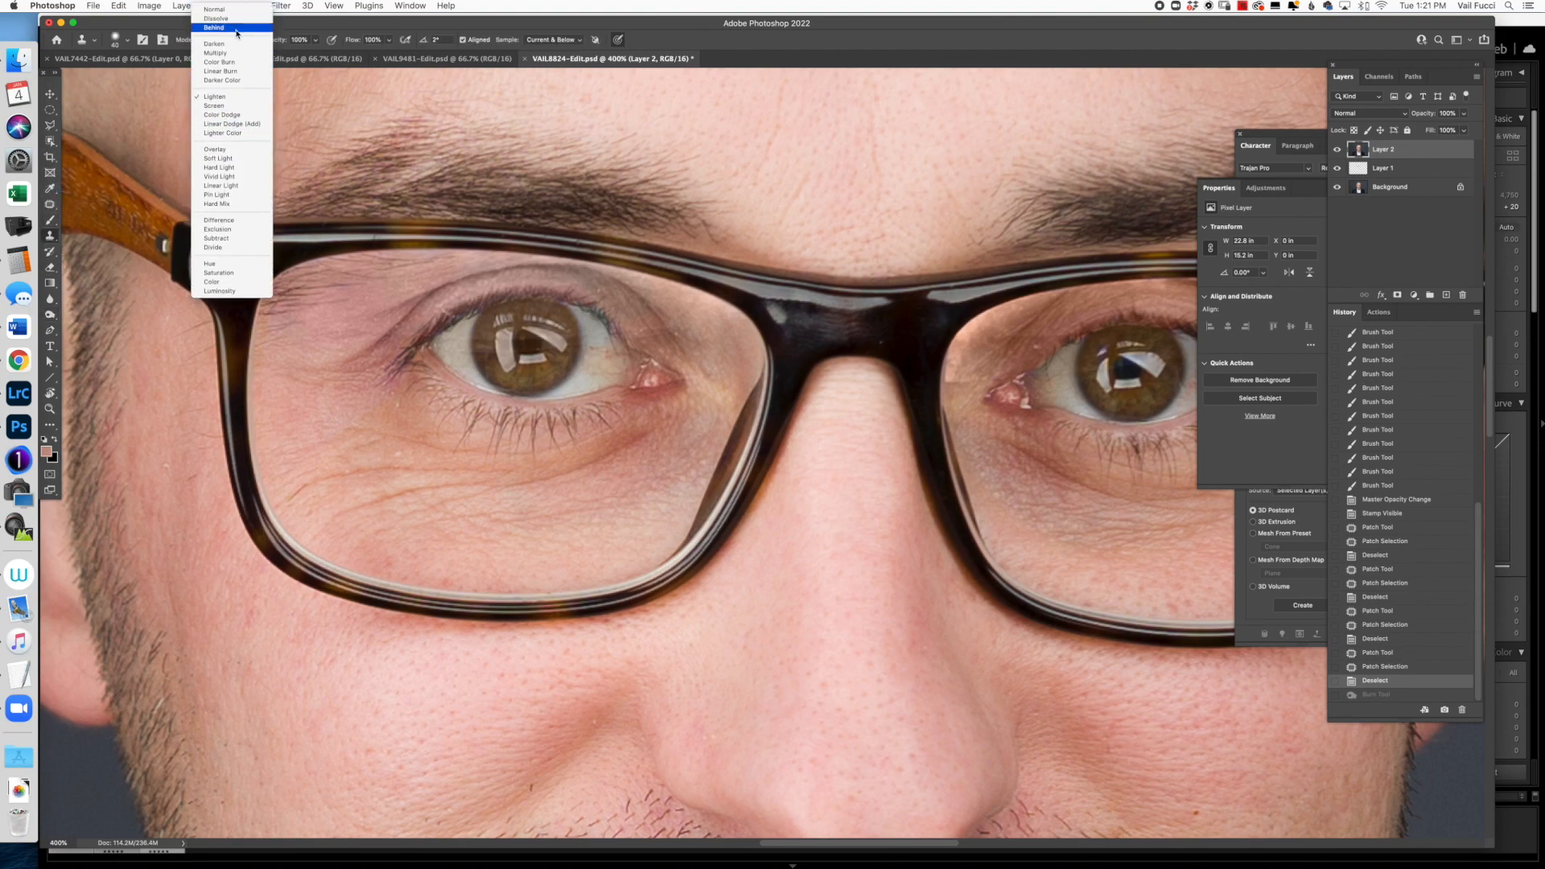
{"action": "left_click", "coordinate": [233, 43]}
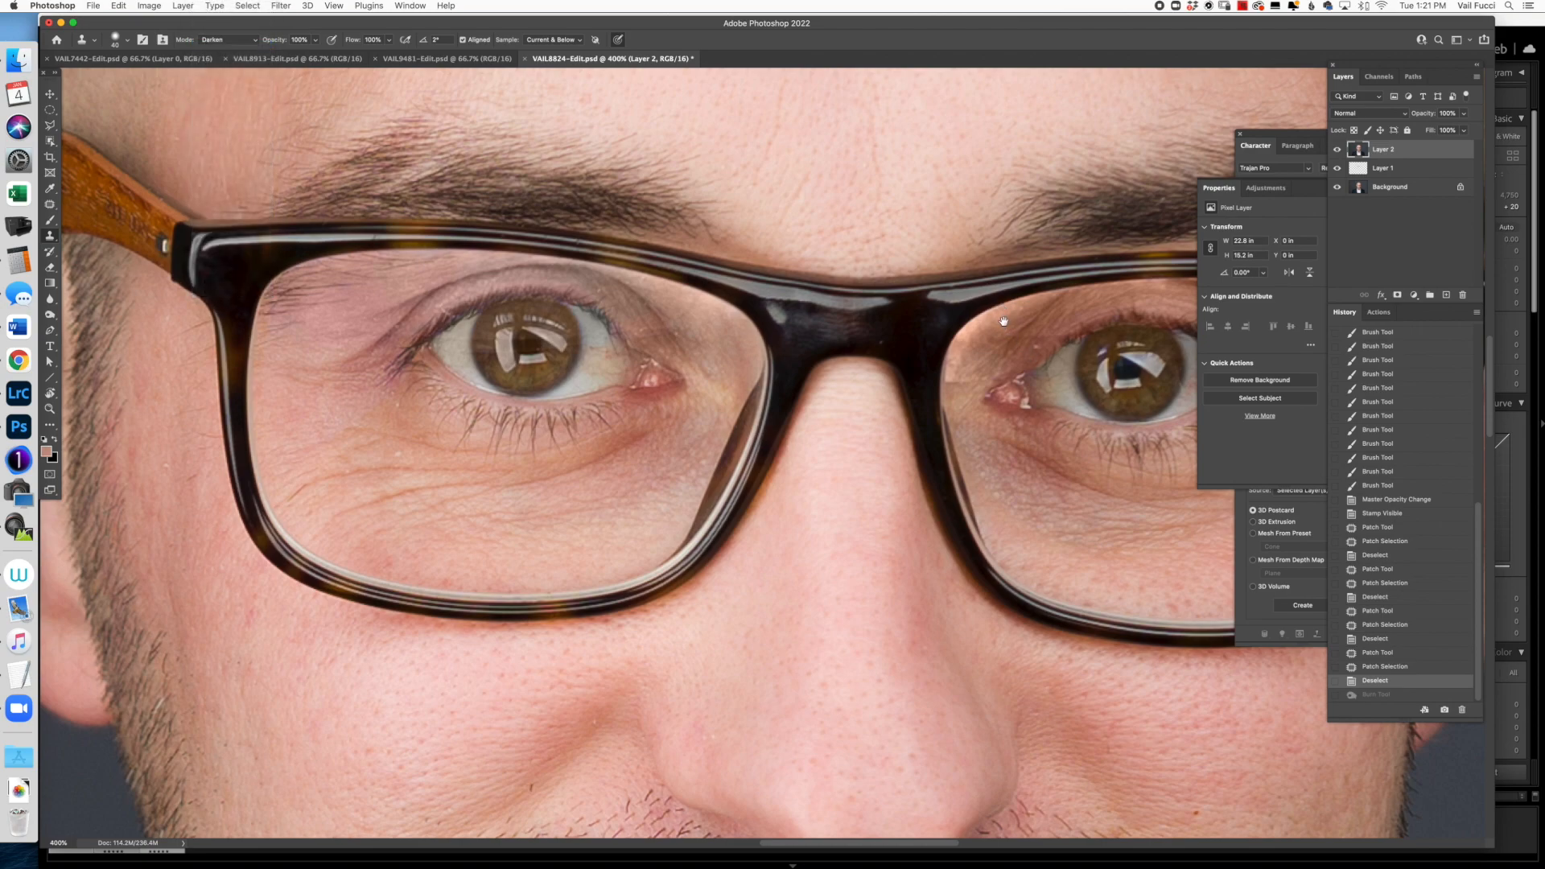
Clone nearby skin over the bright glare at the inner upper corner of the right-hand lens, using a smaller brush
{"action": "key", "text": "super+plus"}
{"action": "left_click_drag", "start_coordinate": [988, 366], "coordinate": [822, 371]}
{"action": "key", "text": "bracketleft"}
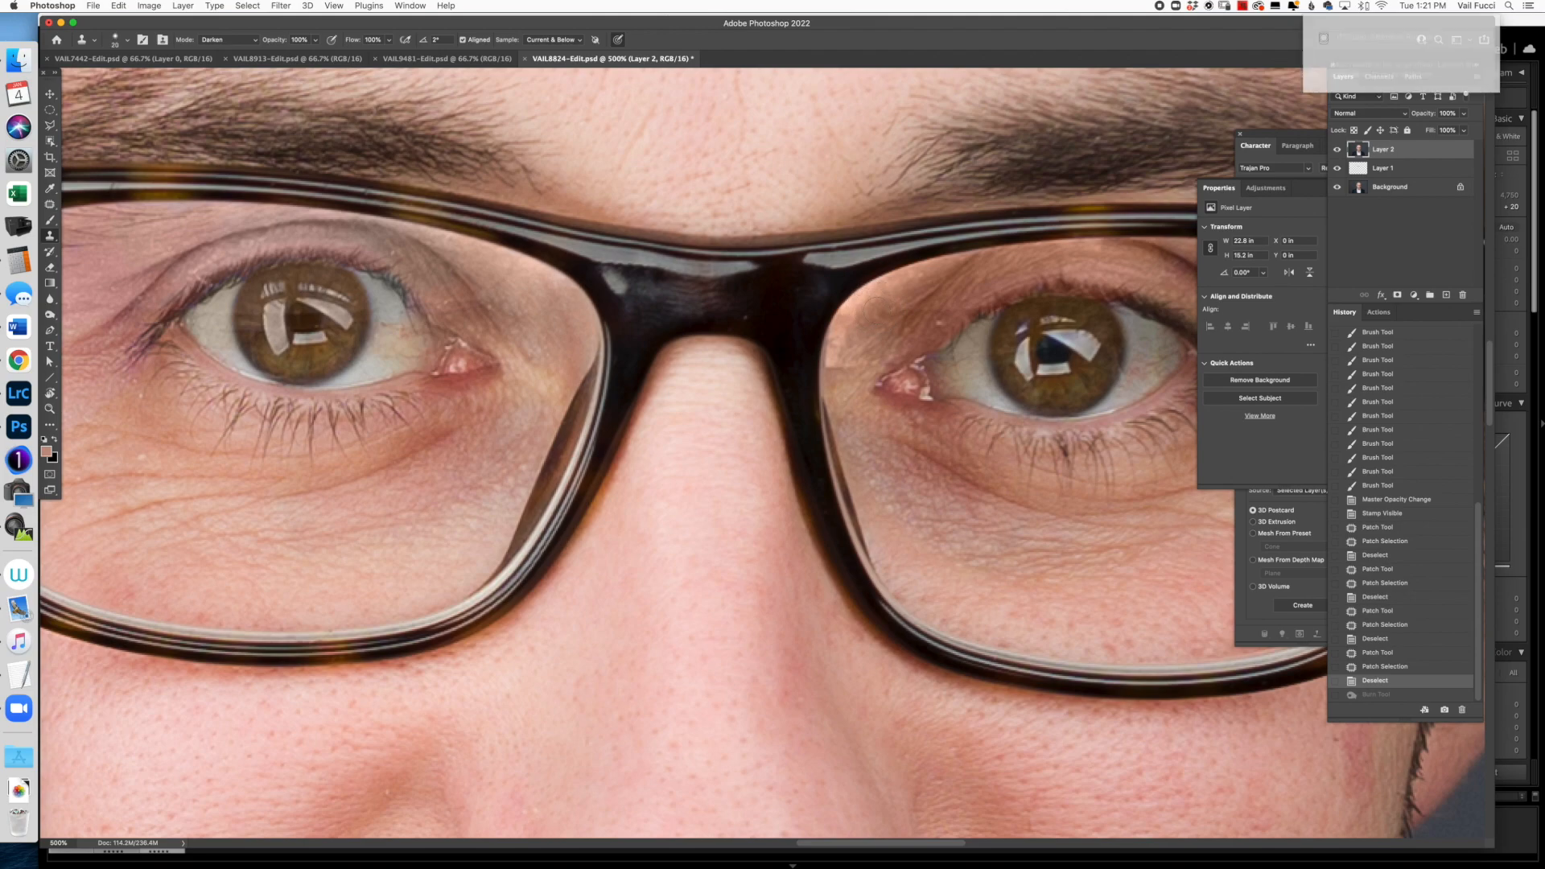
{"action": "left_click", "coordinate": [888, 310], "text": "alt"}
{"action": "mouse_move", "coordinate": [859, 302]}
{"action": "left_mouse_down"}
{"action": "mouse_move", "coordinate": [946, 272]}
{"action": "mouse_move", "coordinate": [869, 296]}
{"action": "left_mouse_up"}
{"action": "key", "text": "super+z"}
{"action": "left_click", "coordinate": [873, 312], "text": "alt"}
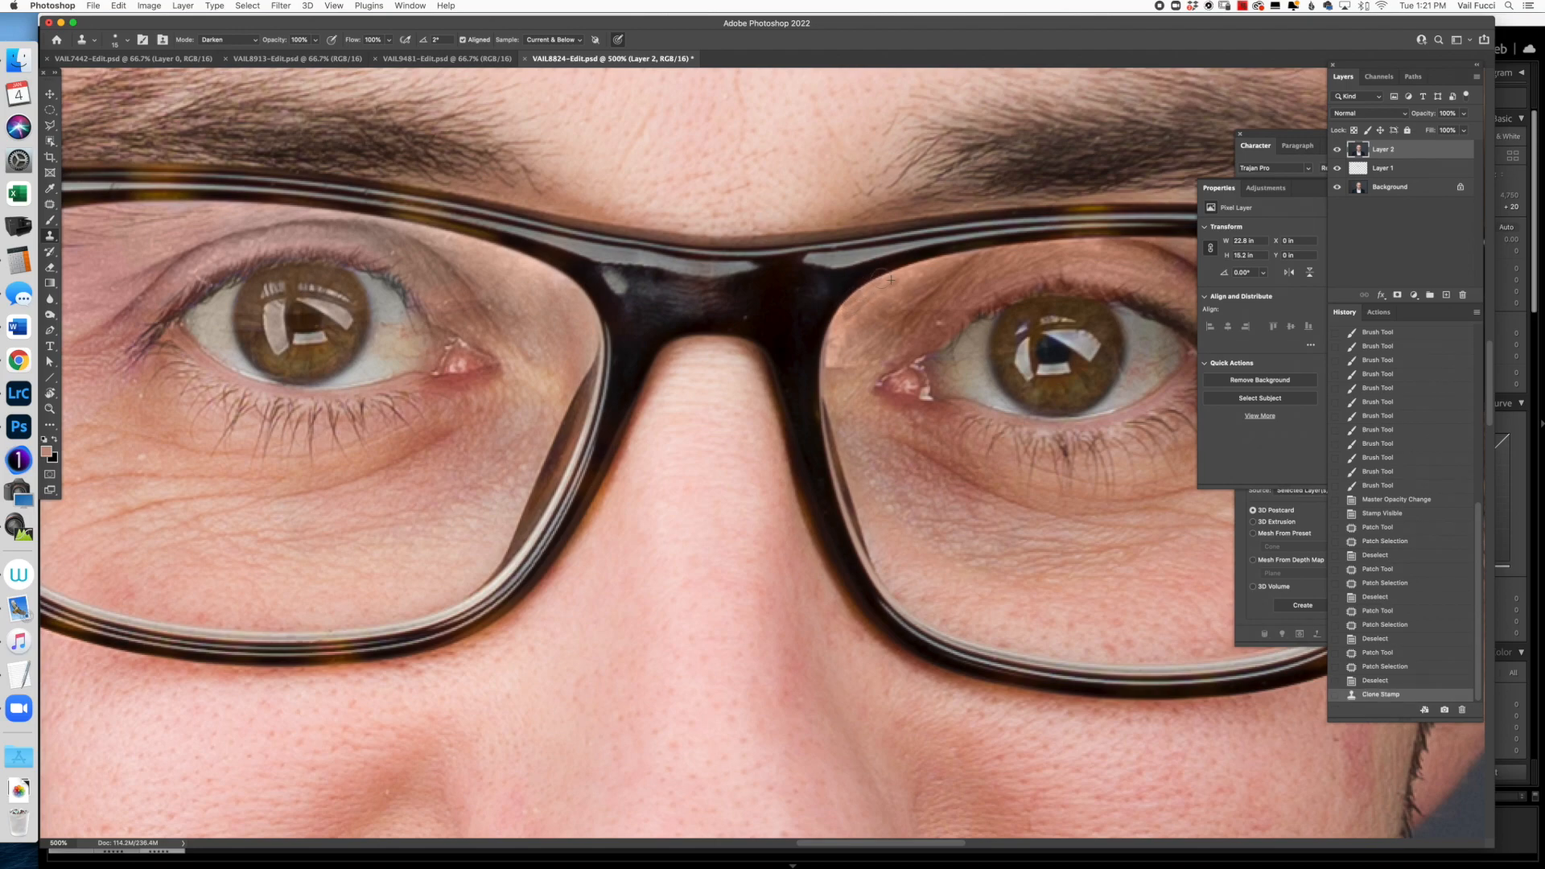
{"action": "left_click", "coordinate": [853, 320]}
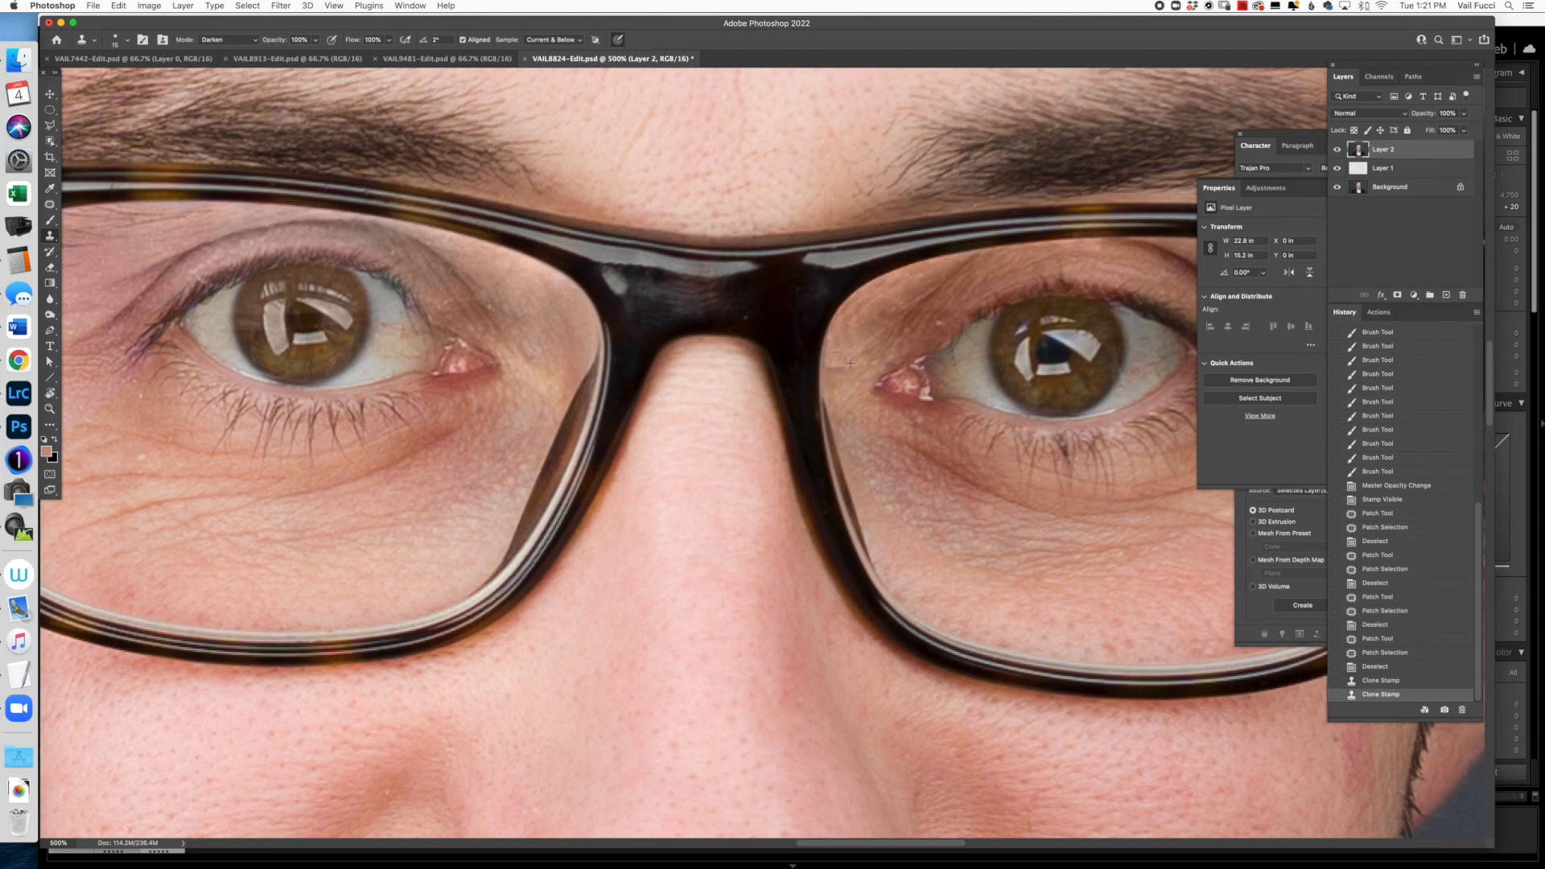
{"action": "left_click", "coordinate": [869, 313]}
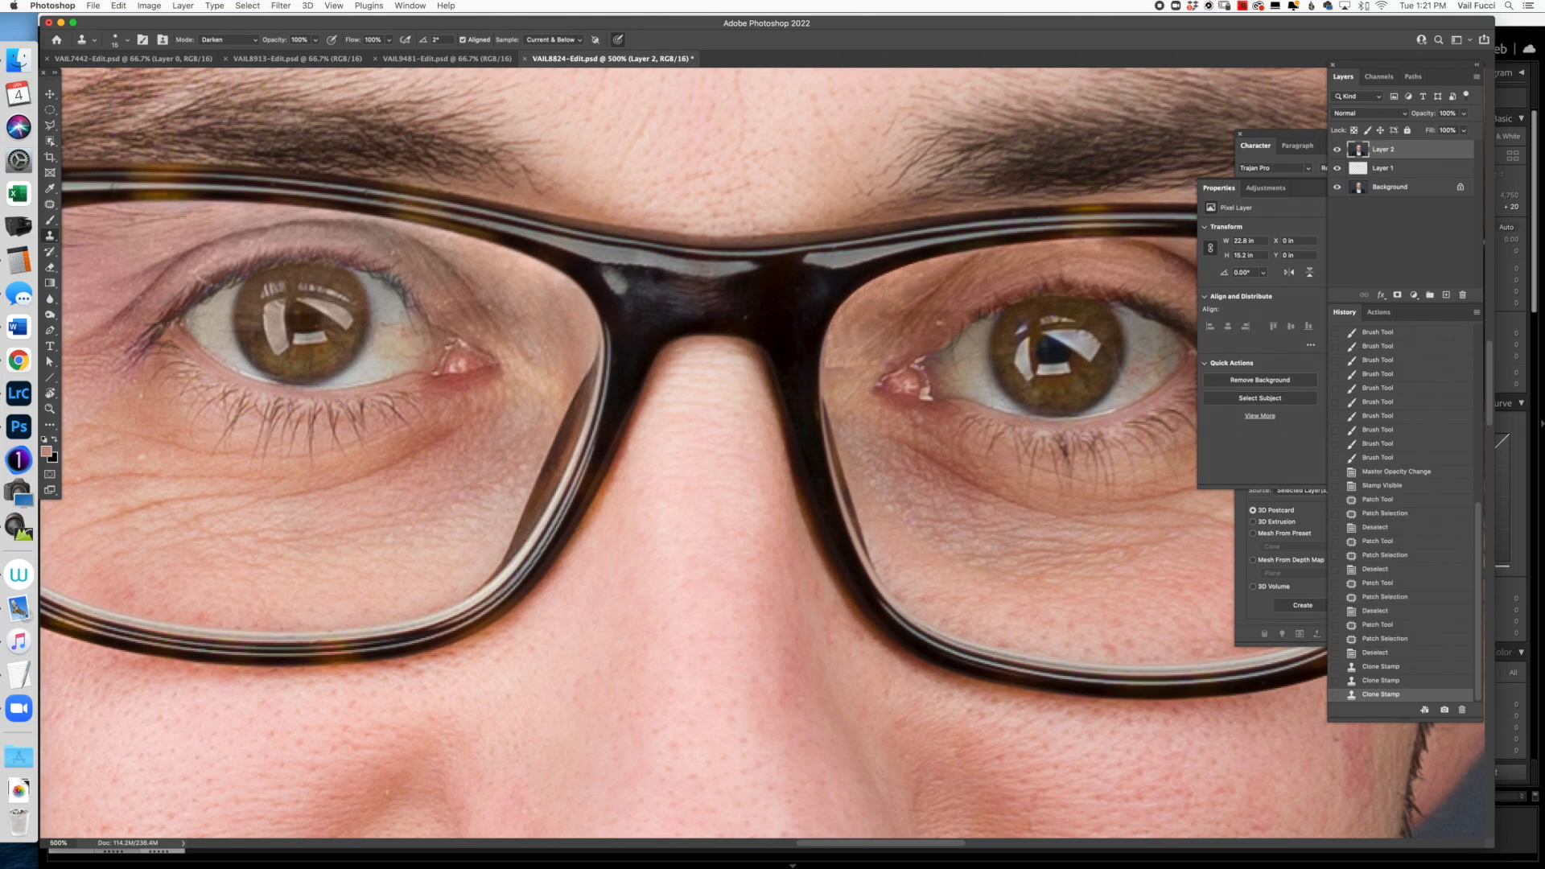
{"action": "left_click", "coordinate": [906, 271]}
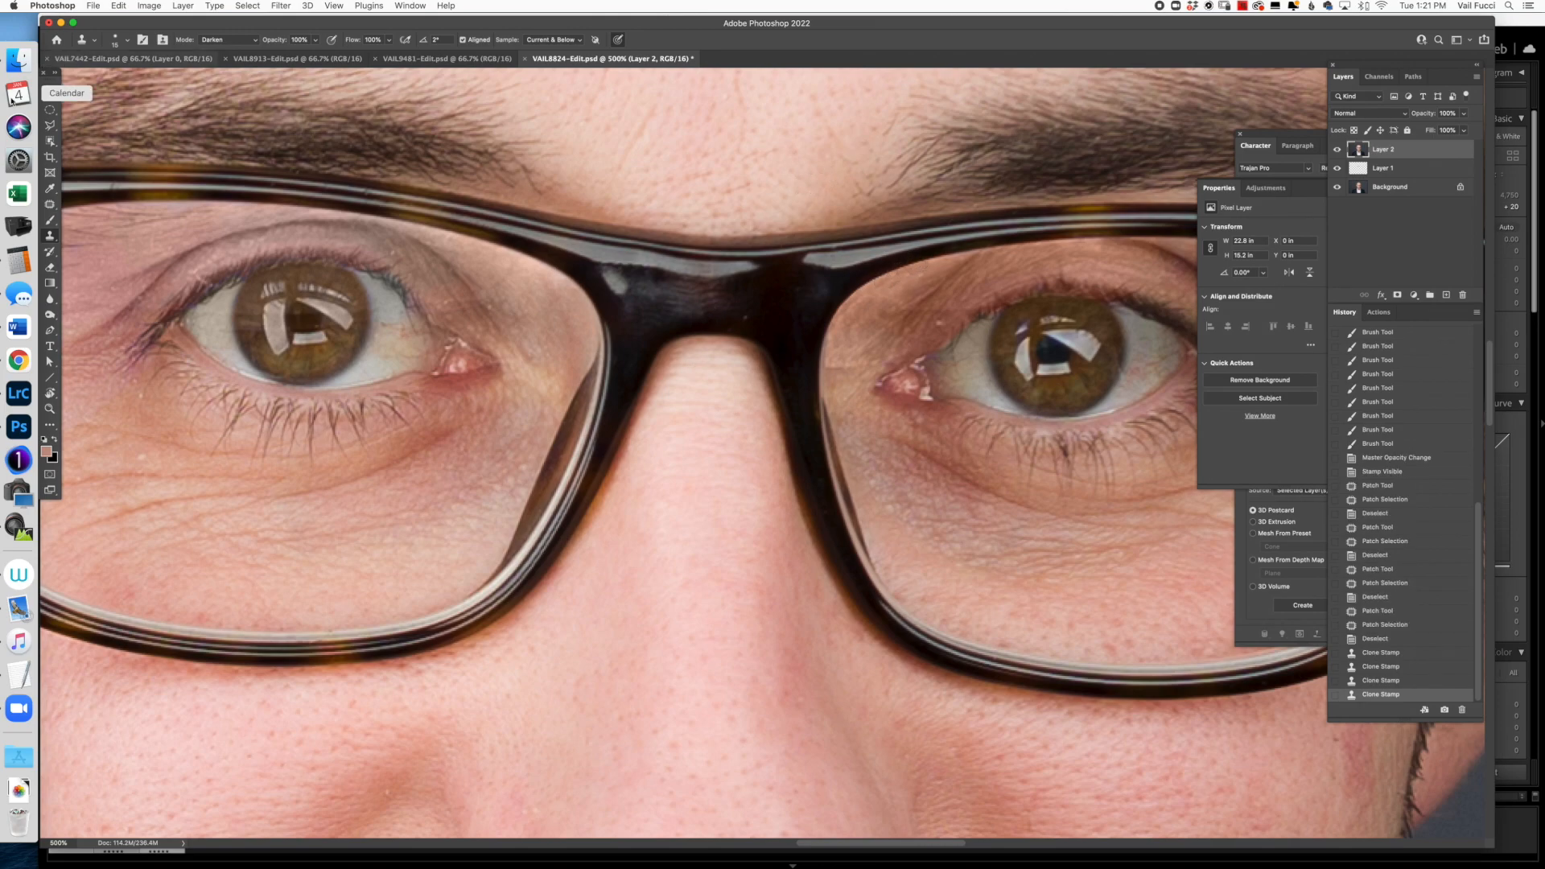
Patch the blotchy skin along the inner edge of the right-hand lens beside the nose bridge
{"action": "left_click", "coordinate": [49, 203]}
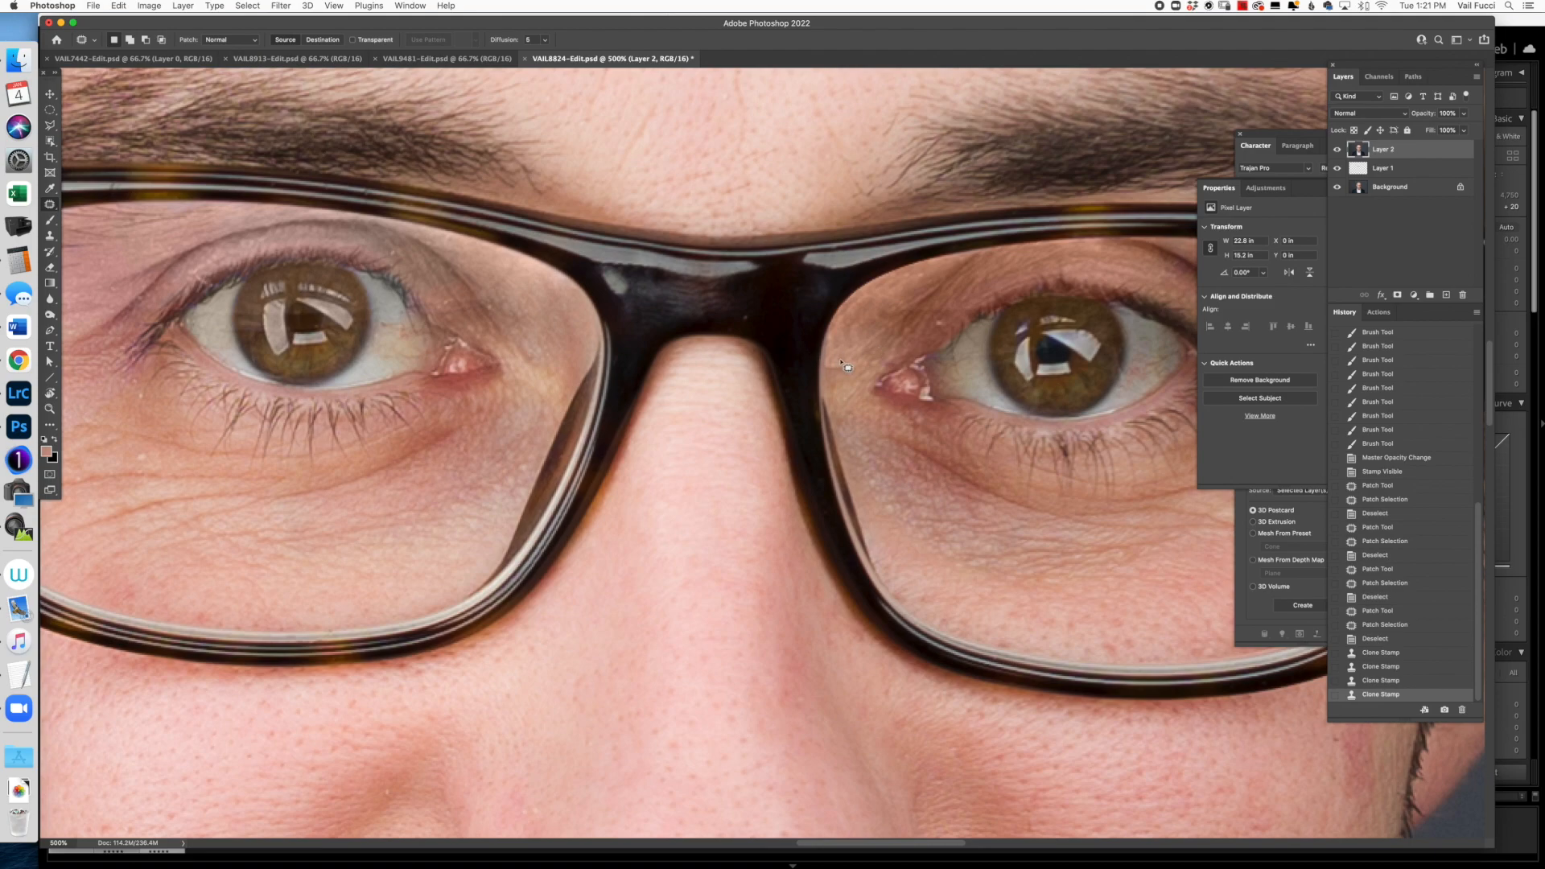
{"action": "mouse_move", "coordinate": [829, 375]}
{"action": "left_mouse_down"}
{"action": "mouse_move", "coordinate": [838, 356]}
{"action": "mouse_move", "coordinate": [866, 371]}
{"action": "mouse_move", "coordinate": [859, 395]}
{"action": "left_mouse_up"}
{"action": "key", "text": "super+d"}
{"action": "left_click_drag", "start_coordinate": [896, 325], "coordinate": [868, 331]}
{"action": "key", "text": "super+d"}
{"action": "key", "text": "super+d"}
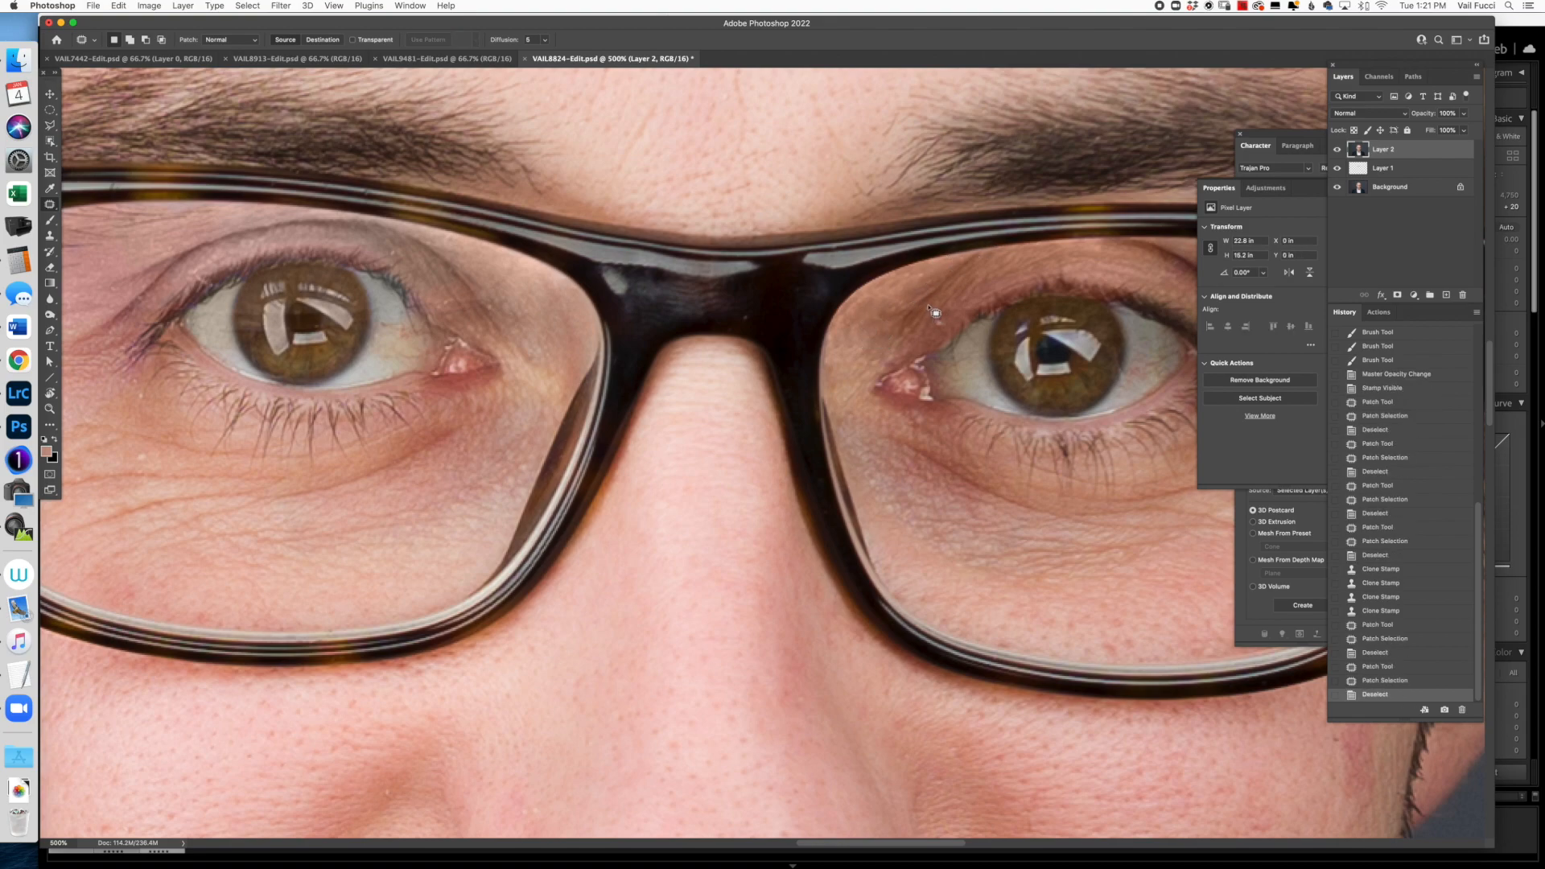
Patch the uneven spots on the skin above the inner corner of the right-hand eye
{"action": "left_click_drag", "start_coordinate": [945, 304], "coordinate": [924, 307]}
{"action": "key", "text": "super+d"}
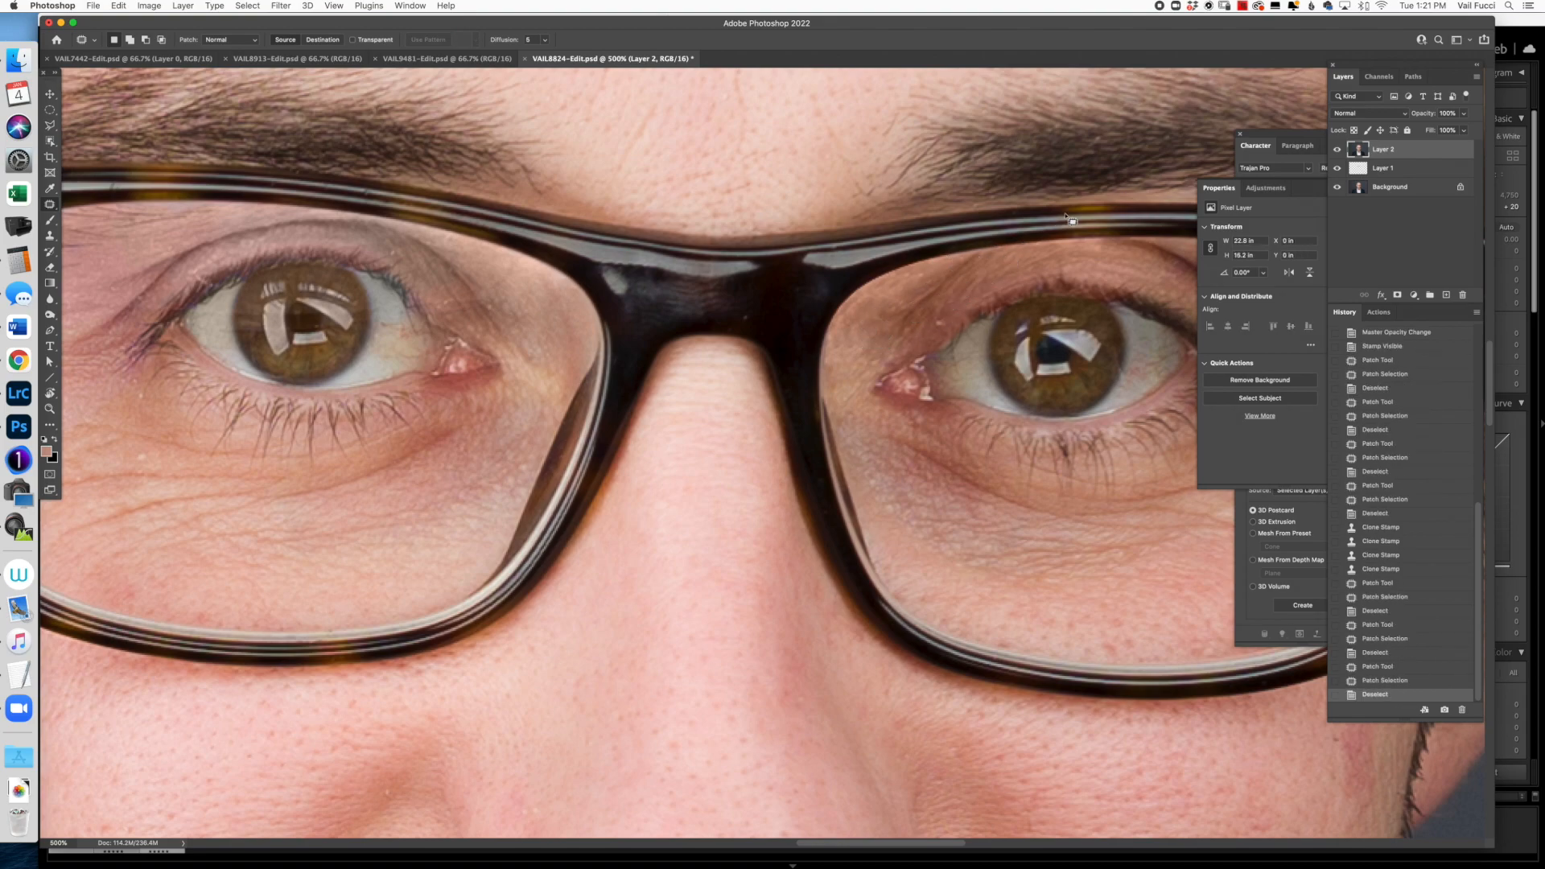
{"action": "mouse_move", "coordinate": [901, 292]}
{"action": "left_mouse_down"}
{"action": "mouse_move", "coordinate": [865, 311]}
{"action": "mouse_move", "coordinate": [889, 307]}
{"action": "left_mouse_up"}
{"action": "key", "text": "super+d"}
Patch the small light spot on the upper eyelid just below the right-hand lens's top rim, redoing the first attempt
{"action": "left_click_drag", "start_coordinate": [999, 397], "coordinate": [823, 392]}
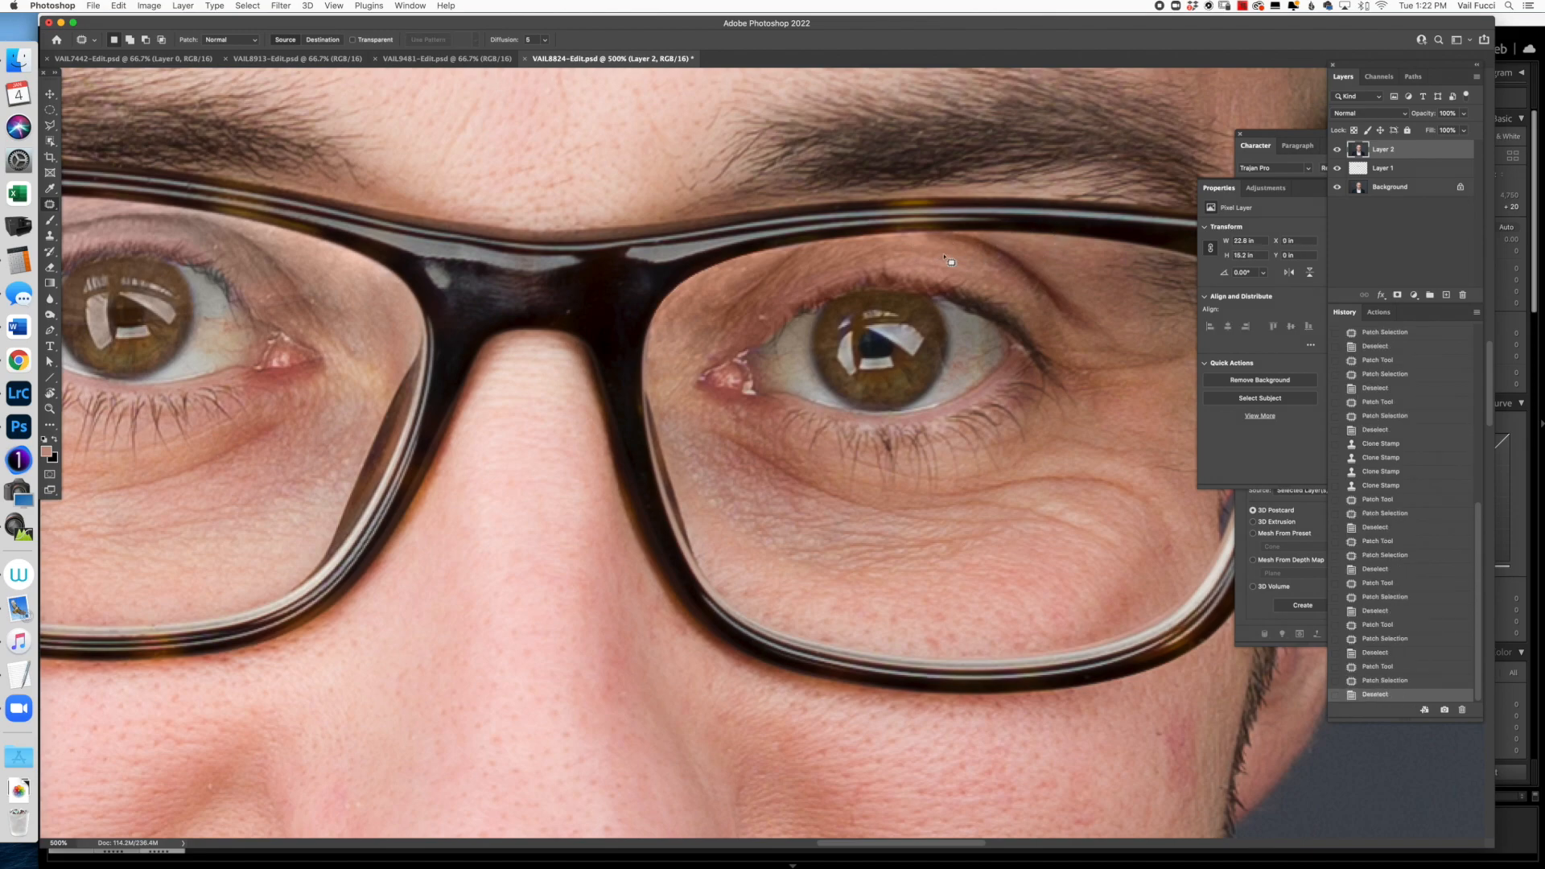
{"action": "left_click_drag", "start_coordinate": [925, 234], "coordinate": [923, 245]}
{"action": "key", "text": "super+d"}
{"action": "key", "text": "super+z"}
{"action": "key", "text": "super+z"}
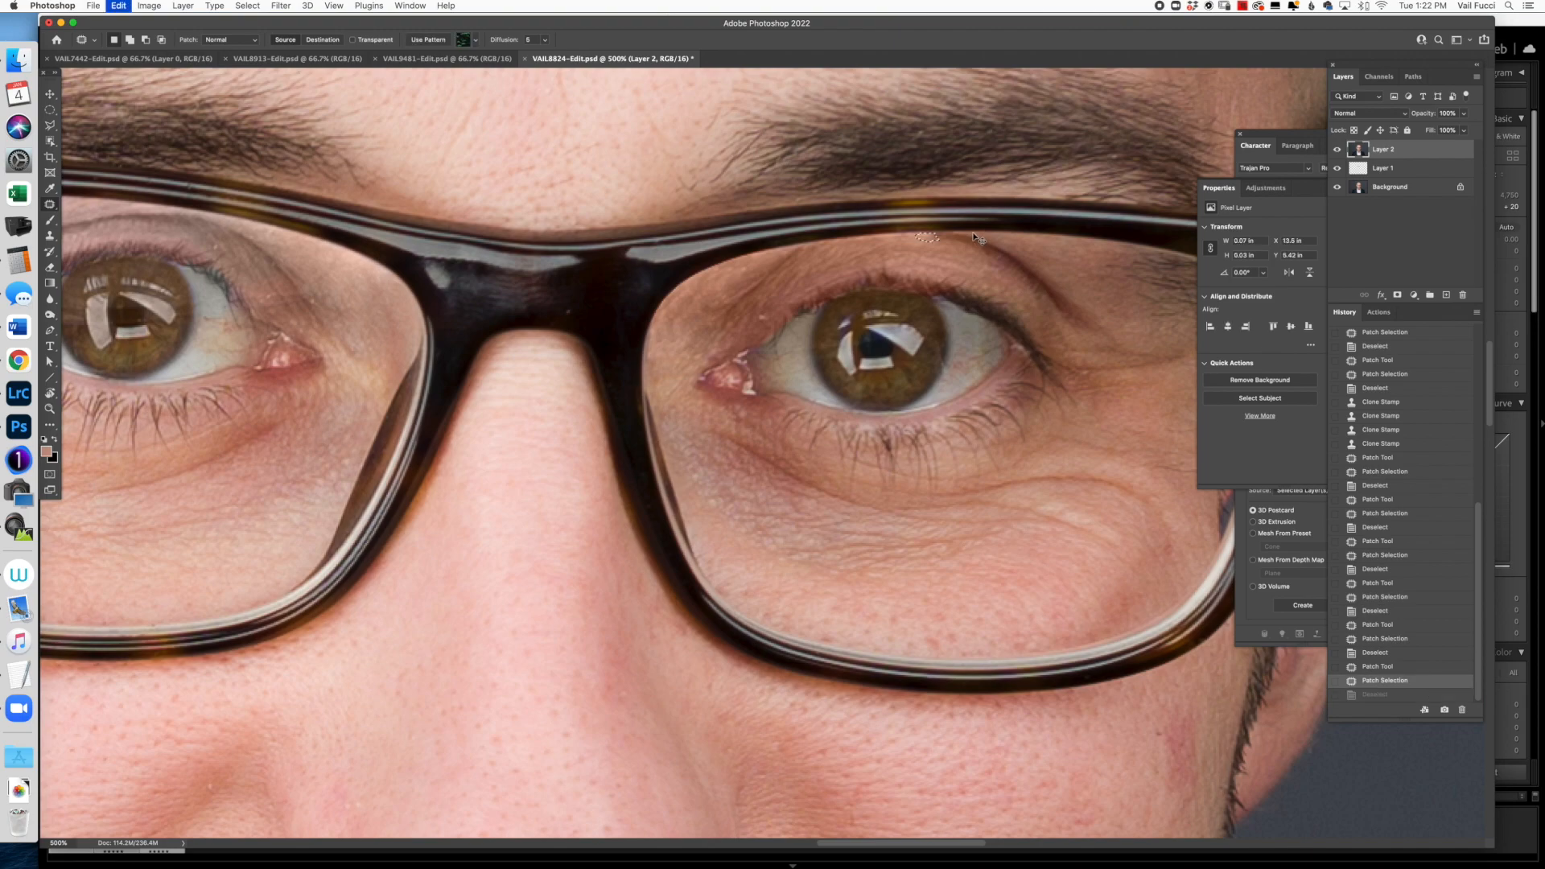
{"action": "key", "text": "super+d"}
{"action": "mouse_move", "coordinate": [930, 234]}
{"action": "left_mouse_down"}
{"action": "mouse_move", "coordinate": [914, 237]}
{"action": "mouse_move", "coordinate": [934, 247]}
{"action": "left_mouse_up"}
{"action": "key", "text": "super+d"}
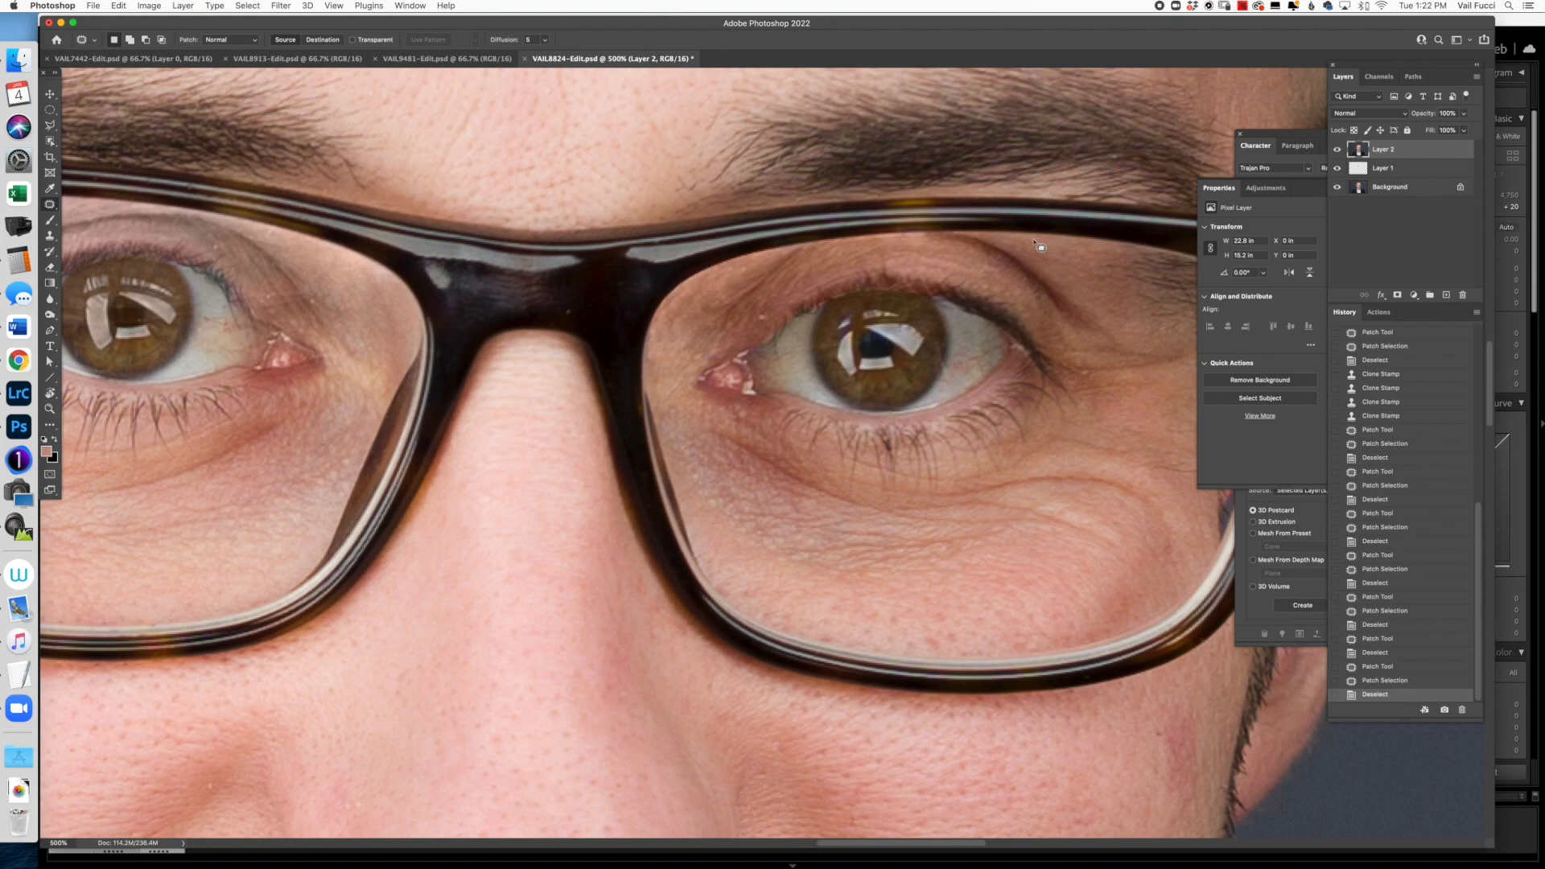
Fit the whole portrait in view and toggle Layer 2's visibility to compare it before and after the retouching
{"action": "key", "text": "super+0"}
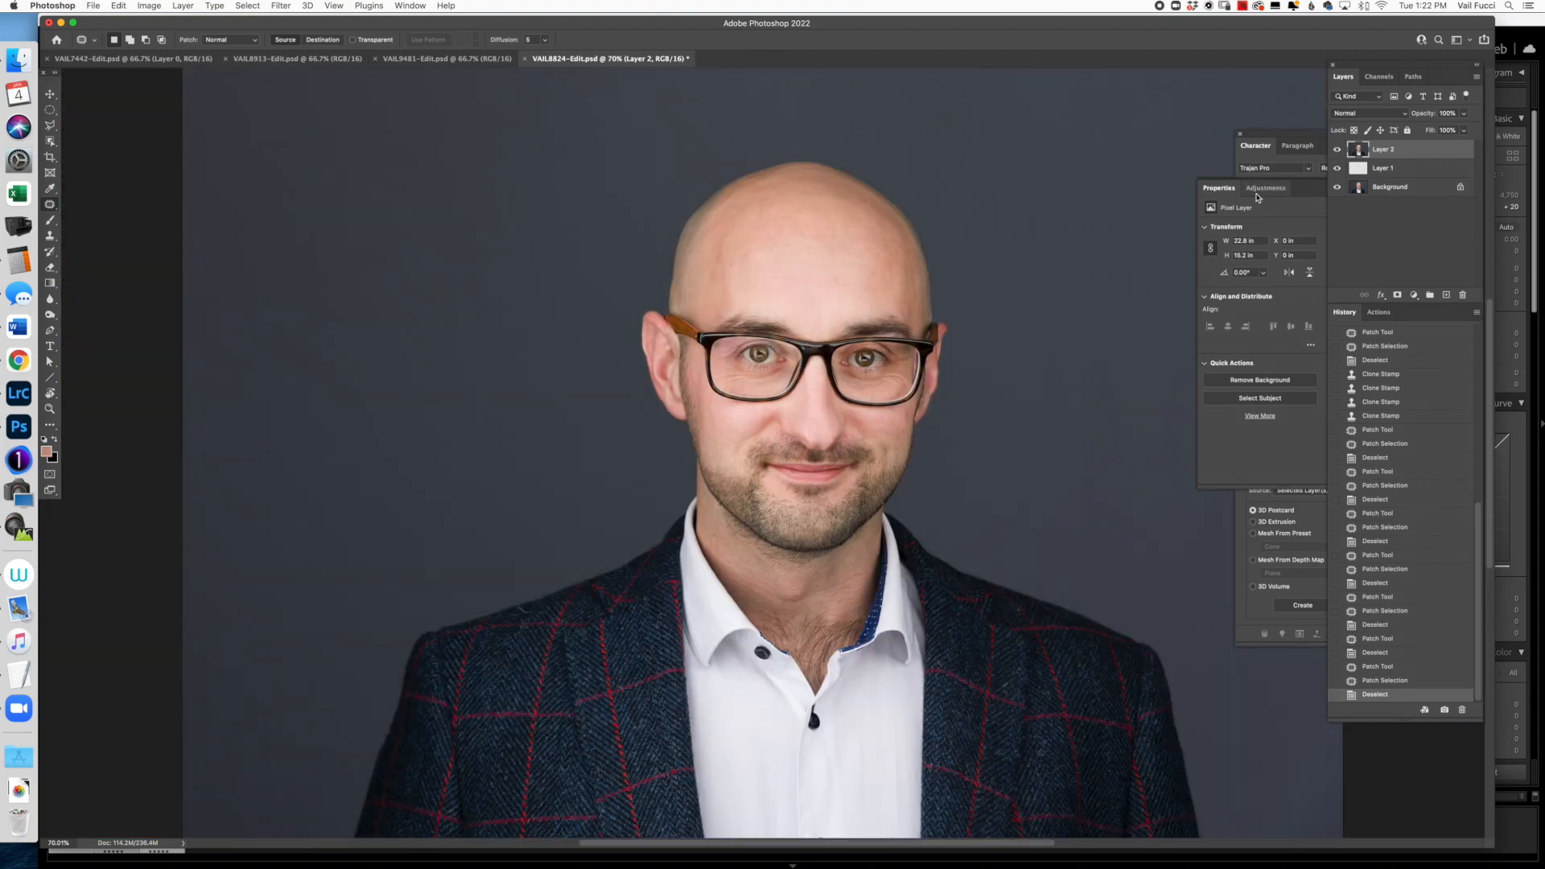
{"action": "left_click", "coordinate": [1339, 150]}
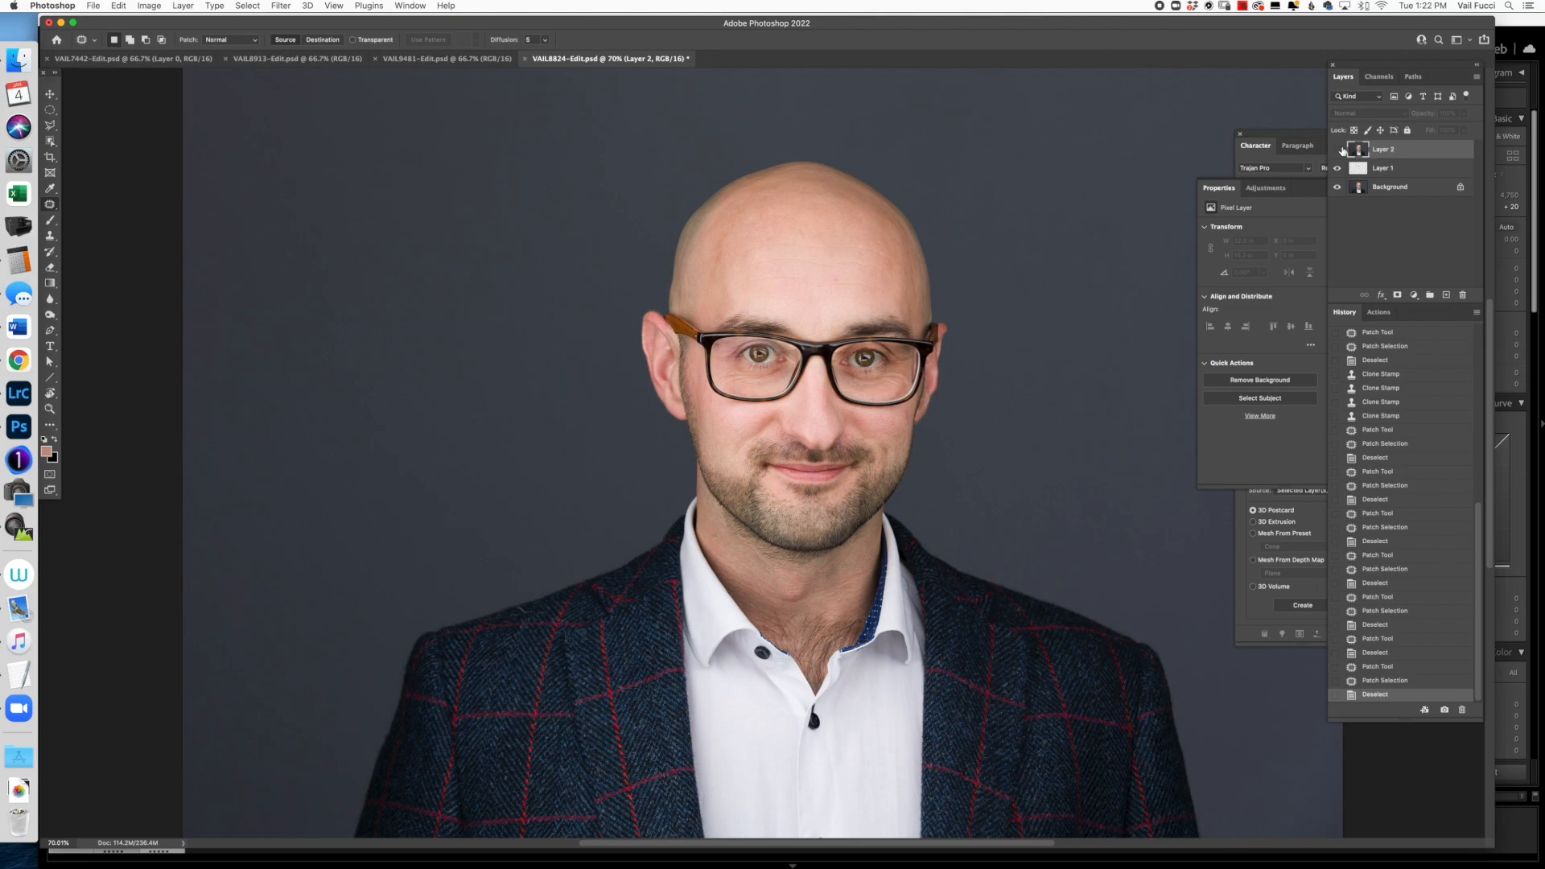
{"action": "left_click", "coordinate": [1342, 150]}
{"action": "left_click", "coordinate": [1339, 150]}
{"action": "left_click", "coordinate": [1339, 149]}
{"action": "left_click", "coordinate": [1339, 150]}
{"action": "left_click", "coordinate": [1339, 150]}
{"action": "left_click", "coordinate": [1337, 150]}
{"action": "left_click", "coordinate": [1337, 151]}
Duplicate Layer 2 and clone skin in Darken mode over the light area below the right-hand lens's top rim
{"action": "key", "text": "super+equal"}
{"action": "key", "text": "super+equal"}
{"action": "key", "text": "super+equal"}
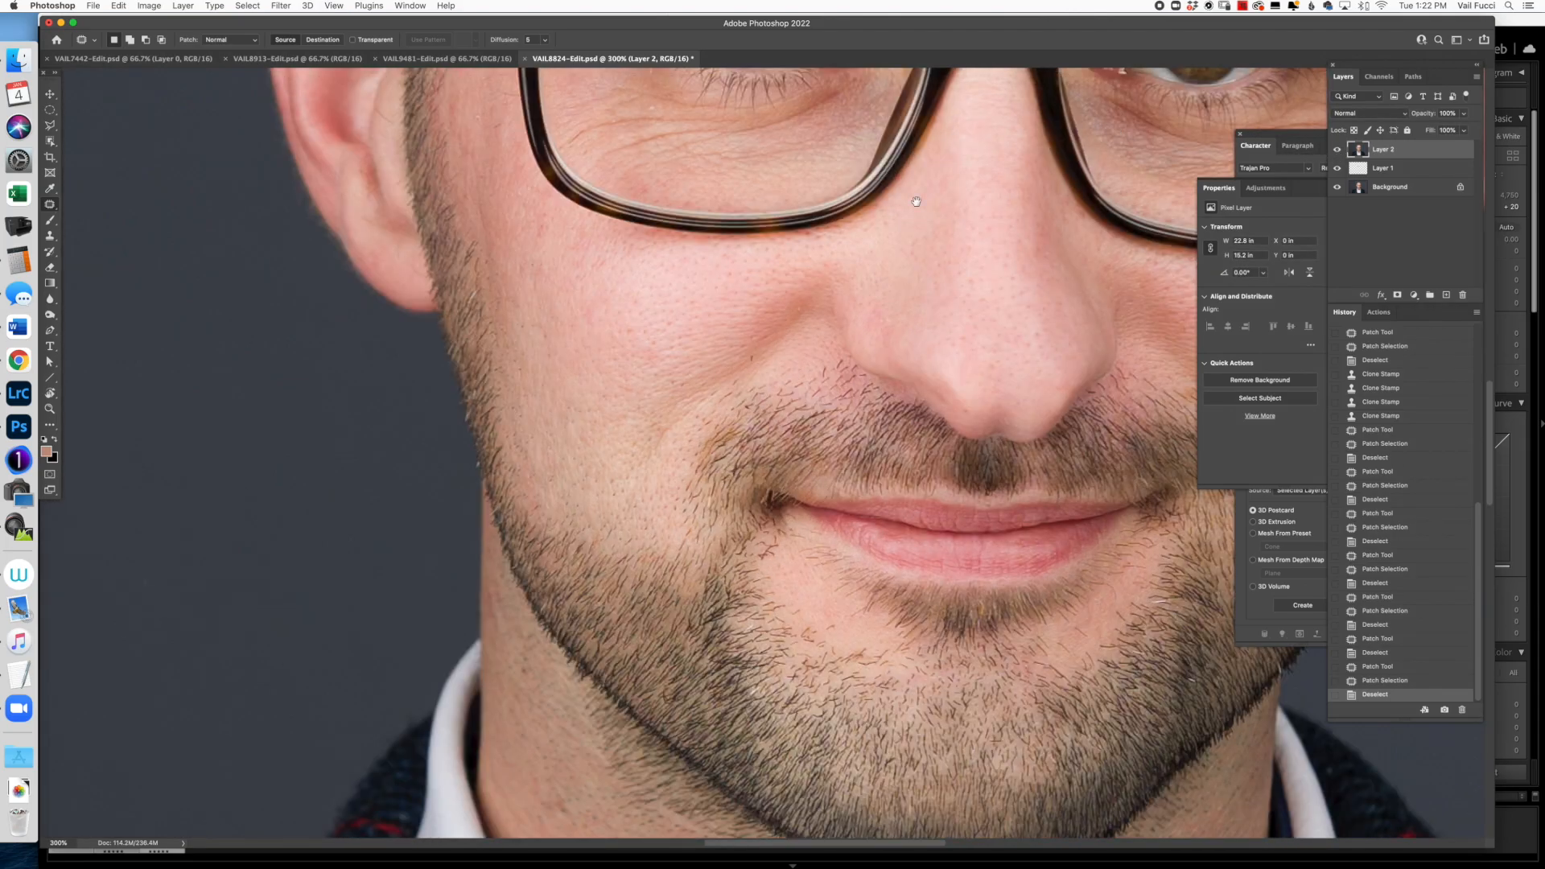
{"action": "left_click_drag", "start_coordinate": [959, 130], "coordinate": [795, 444]}
{"action": "left_click_drag", "start_coordinate": [1138, 270], "coordinate": [963, 224]}
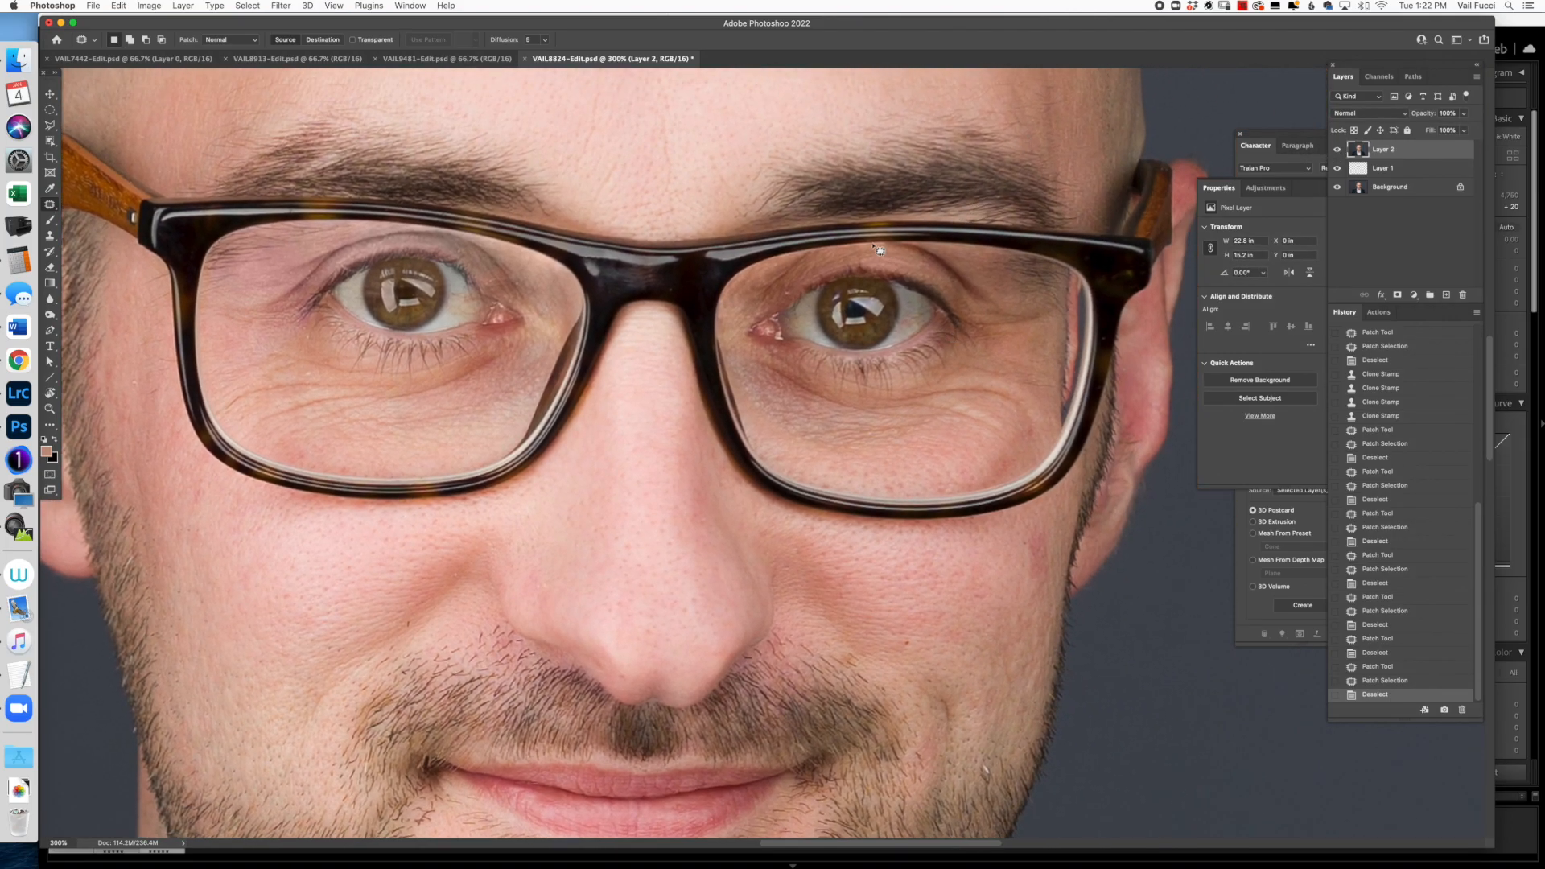
{"action": "left_click", "coordinate": [49, 236]}
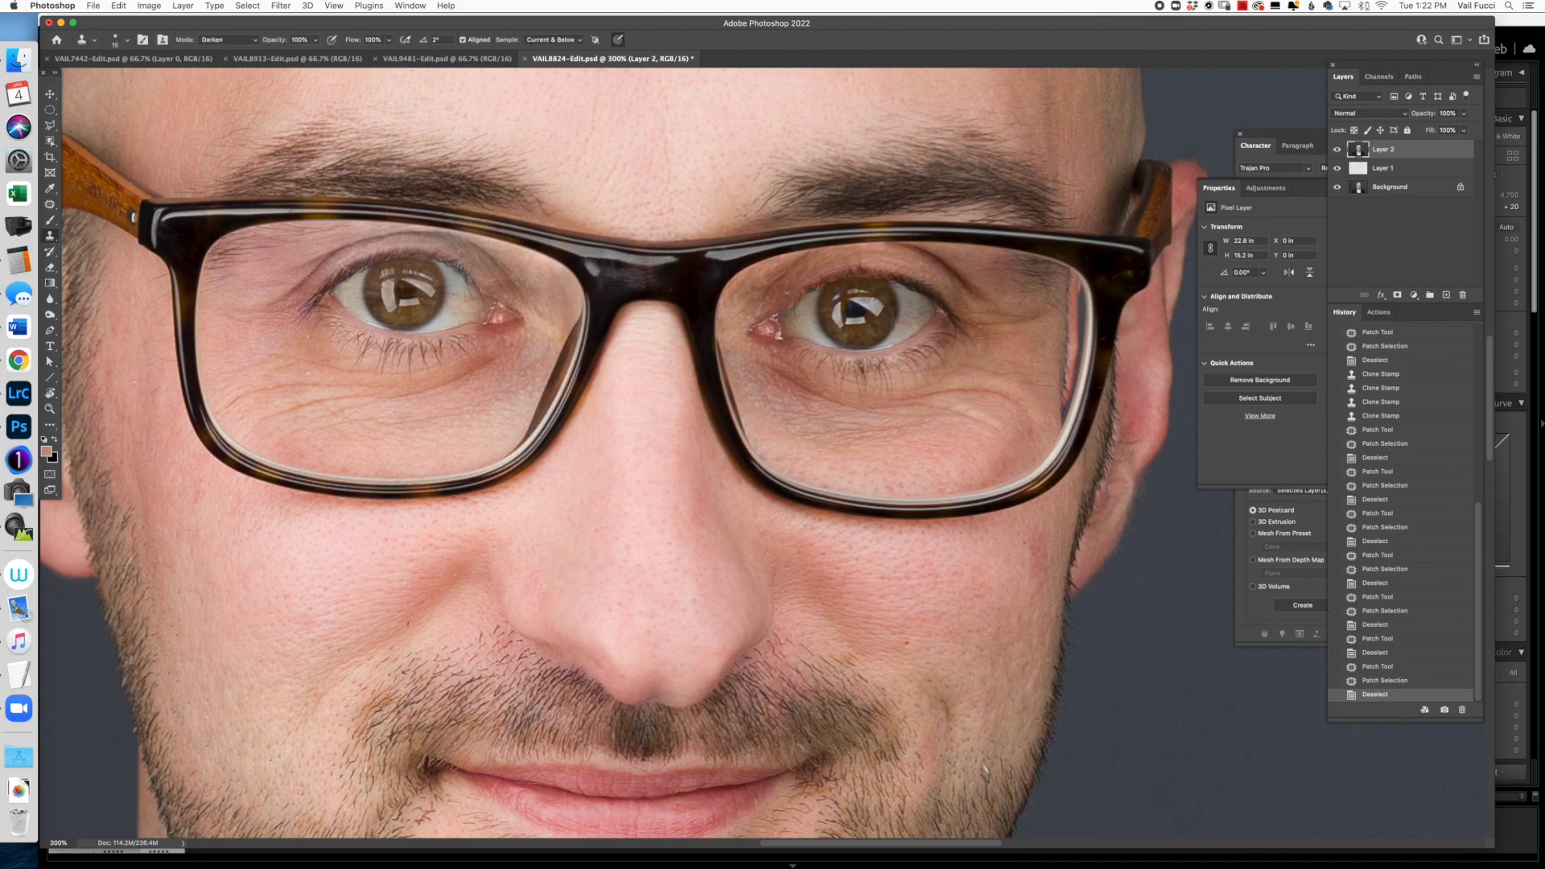
{"action": "key", "text": "super+equal"}
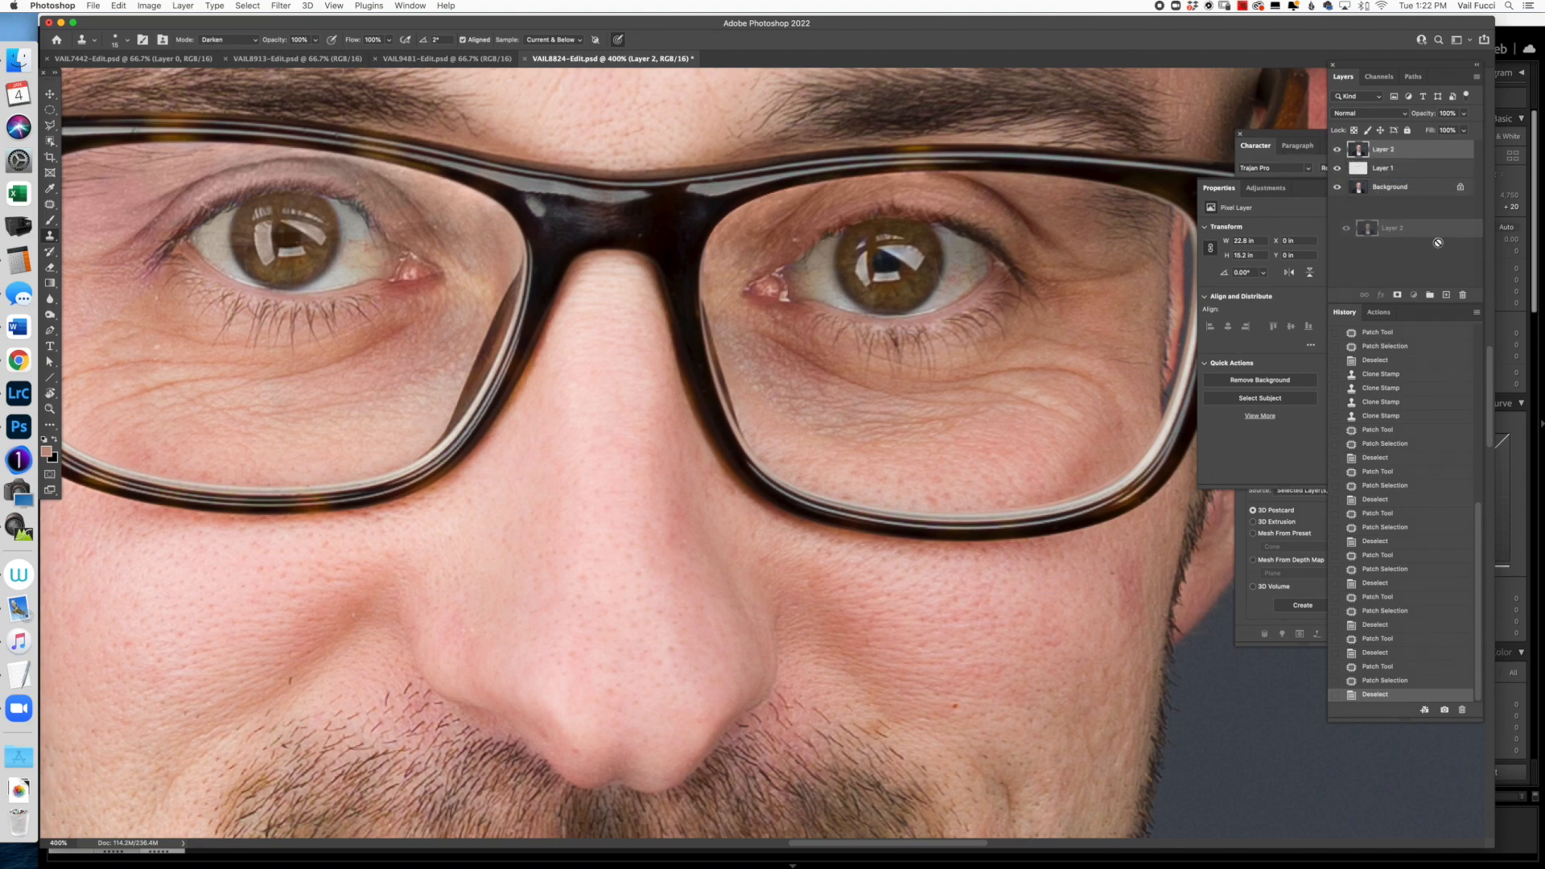
{"action": "key", "text": "super+j"}
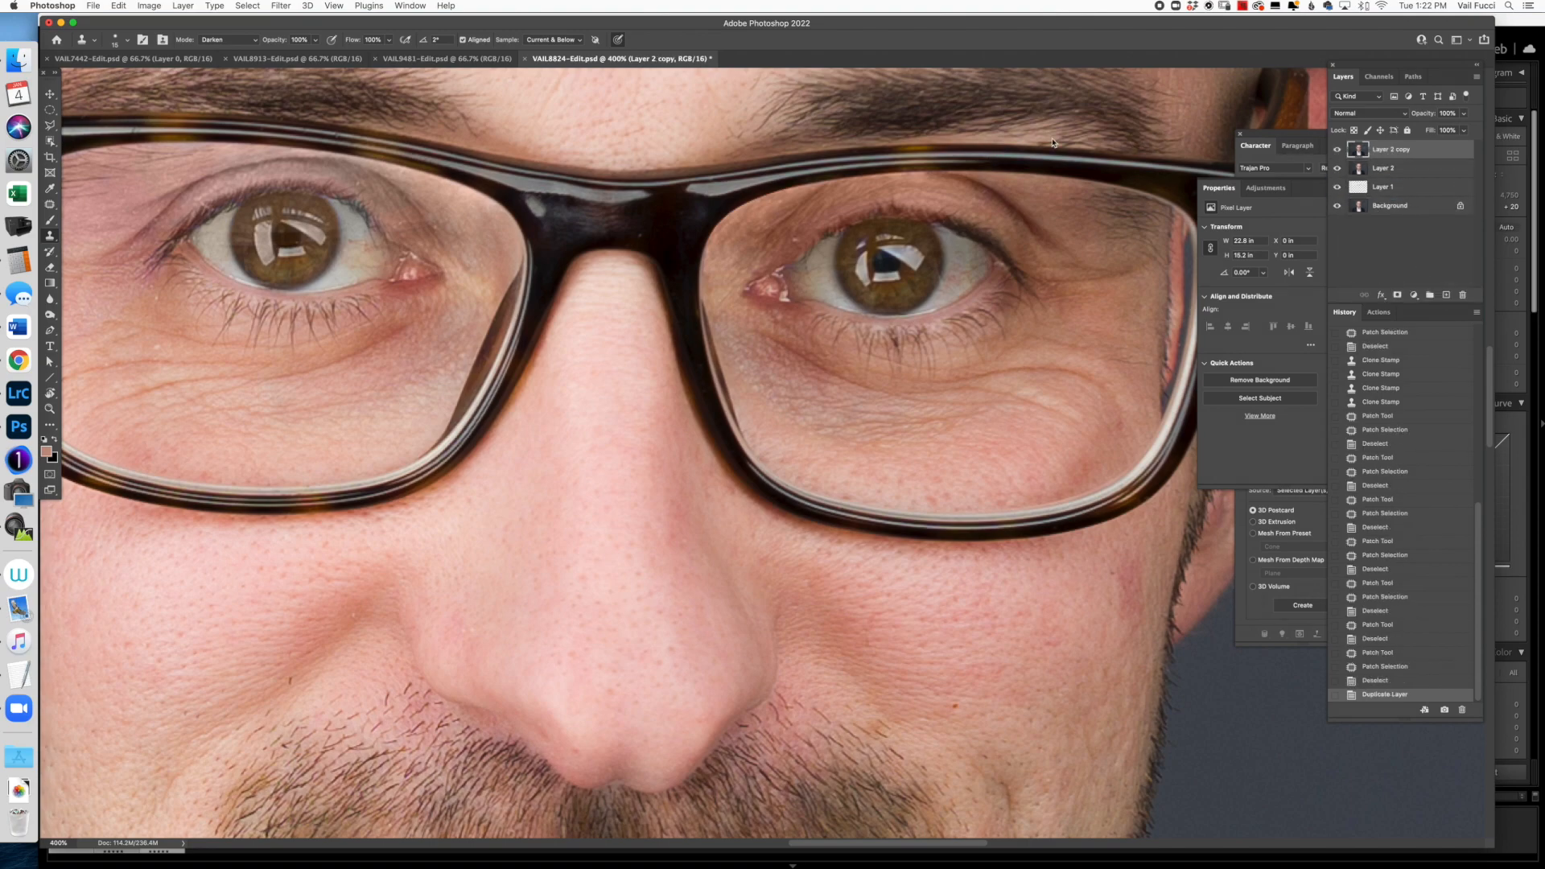
{"action": "left_click", "coordinate": [934, 174]}
{"action": "left_click", "coordinate": [902, 174]}
Patch the leftover uneven spots in the inner part of the left-hand lens on the duplicated layer
{"action": "scroll", "coordinate": [516, 229], "scroll_direction": "left", "scroll_amount": 5}
{"action": "left_click", "coordinate": [50, 204]}
{"action": "left_click_drag", "start_coordinate": [500, 263], "coordinate": [508, 268]}
{"action": "key", "text": "super+d"}
{"action": "mouse_move", "coordinate": [507, 270]}
{"action": "left_mouse_down"}
{"action": "mouse_move", "coordinate": [523, 307]}
{"action": "mouse_move", "coordinate": [508, 254]}
{"action": "mouse_move", "coordinate": [528, 291]}
{"action": "mouse_move", "coordinate": [500, 289]}
{"action": "mouse_move", "coordinate": [521, 304]}
{"action": "left_mouse_up"}
{"action": "key", "text": "super+d"}
{"action": "key", "text": "super+d"}
{"action": "scroll", "coordinate": [924, 258], "scroll_direction": "right", "scroll_amount": 5}
Compare the whole portrait with the Layer 2 copy hidden and shown
{"action": "key", "text": "super+0"}
{"action": "left_click", "coordinate": [1337, 151]}
{"action": "left_click", "coordinate": [1337, 151]}
{"action": "left_click", "coordinate": [1336, 151]}
{"action": "left_click", "coordinate": [1336, 151]}
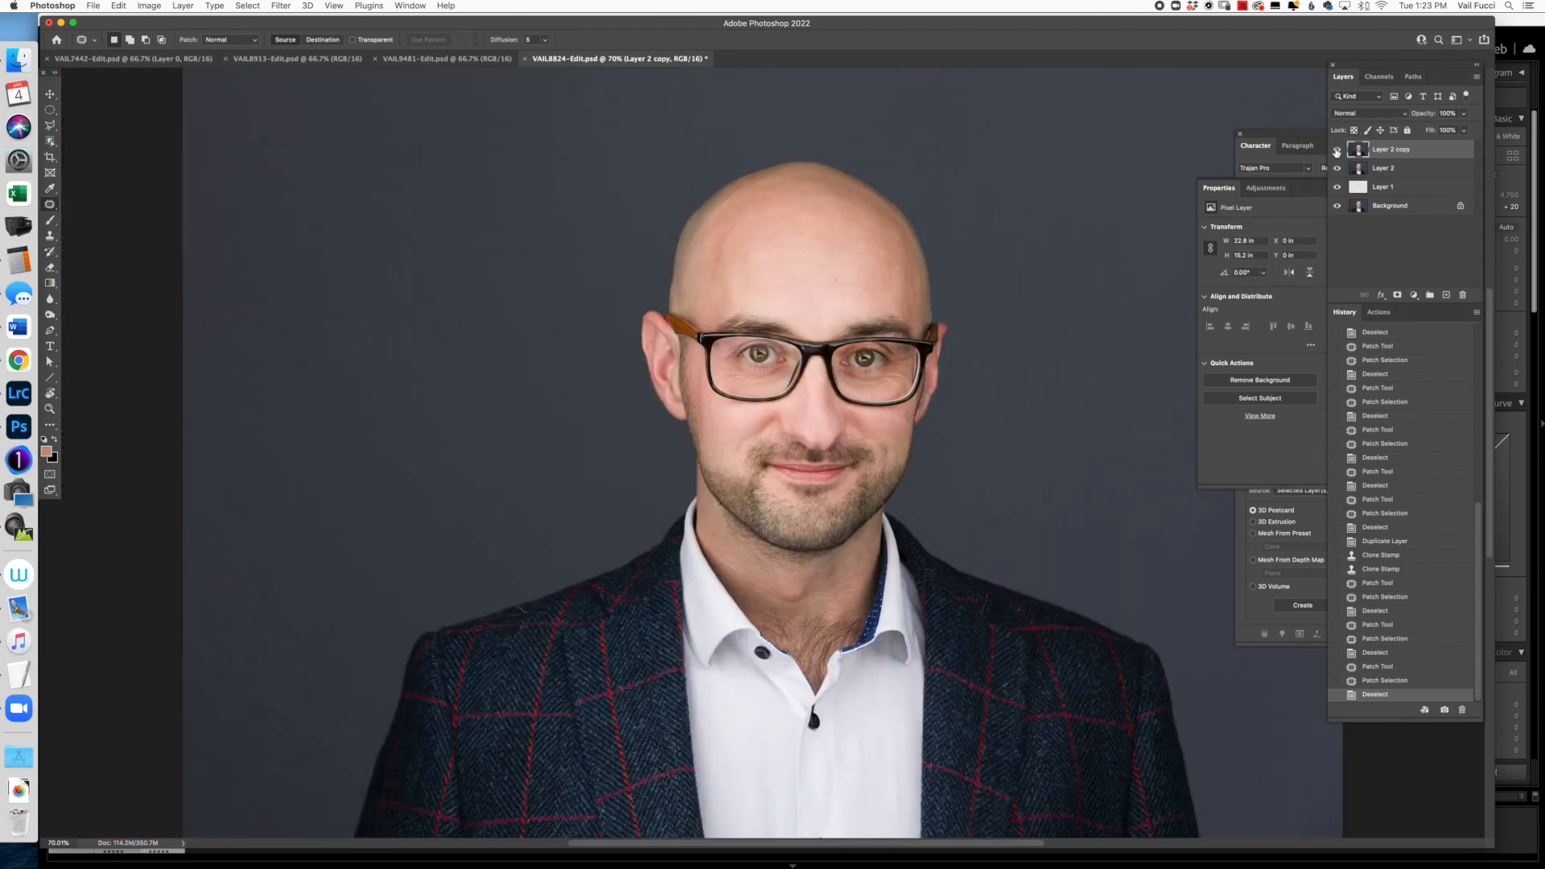
Check the Layer 2 copy hidden and shown, and add a new layer above it in Color blending mode
{"action": "left_click", "coordinate": [1336, 151]}
{"action": "left_click", "coordinate": [1337, 151]}
{"action": "left_click", "coordinate": [1446, 295]}
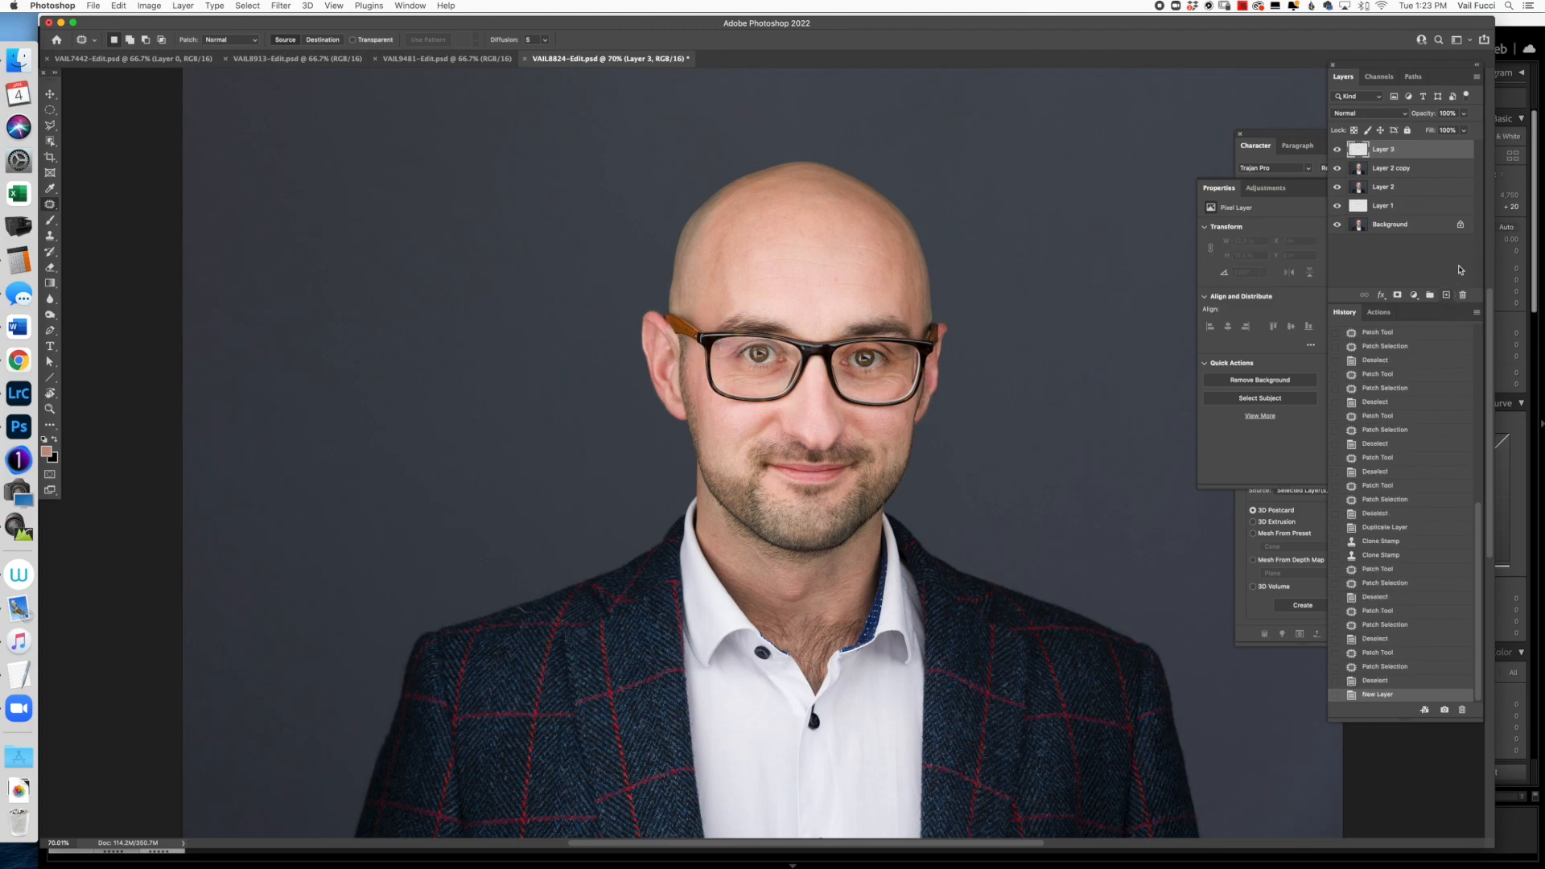
{"action": "left_click", "coordinate": [1379, 115]}
{"action": "left_click", "coordinate": [1346, 376]}
Brush skin color sampled from the left-hand lens over the tinted area beneath its upper rim, near the eye's outer corner
{"action": "key", "text": "super+plus"}
{"action": "key", "text": "super+plus"}
{"action": "key", "text": "super+plus"}
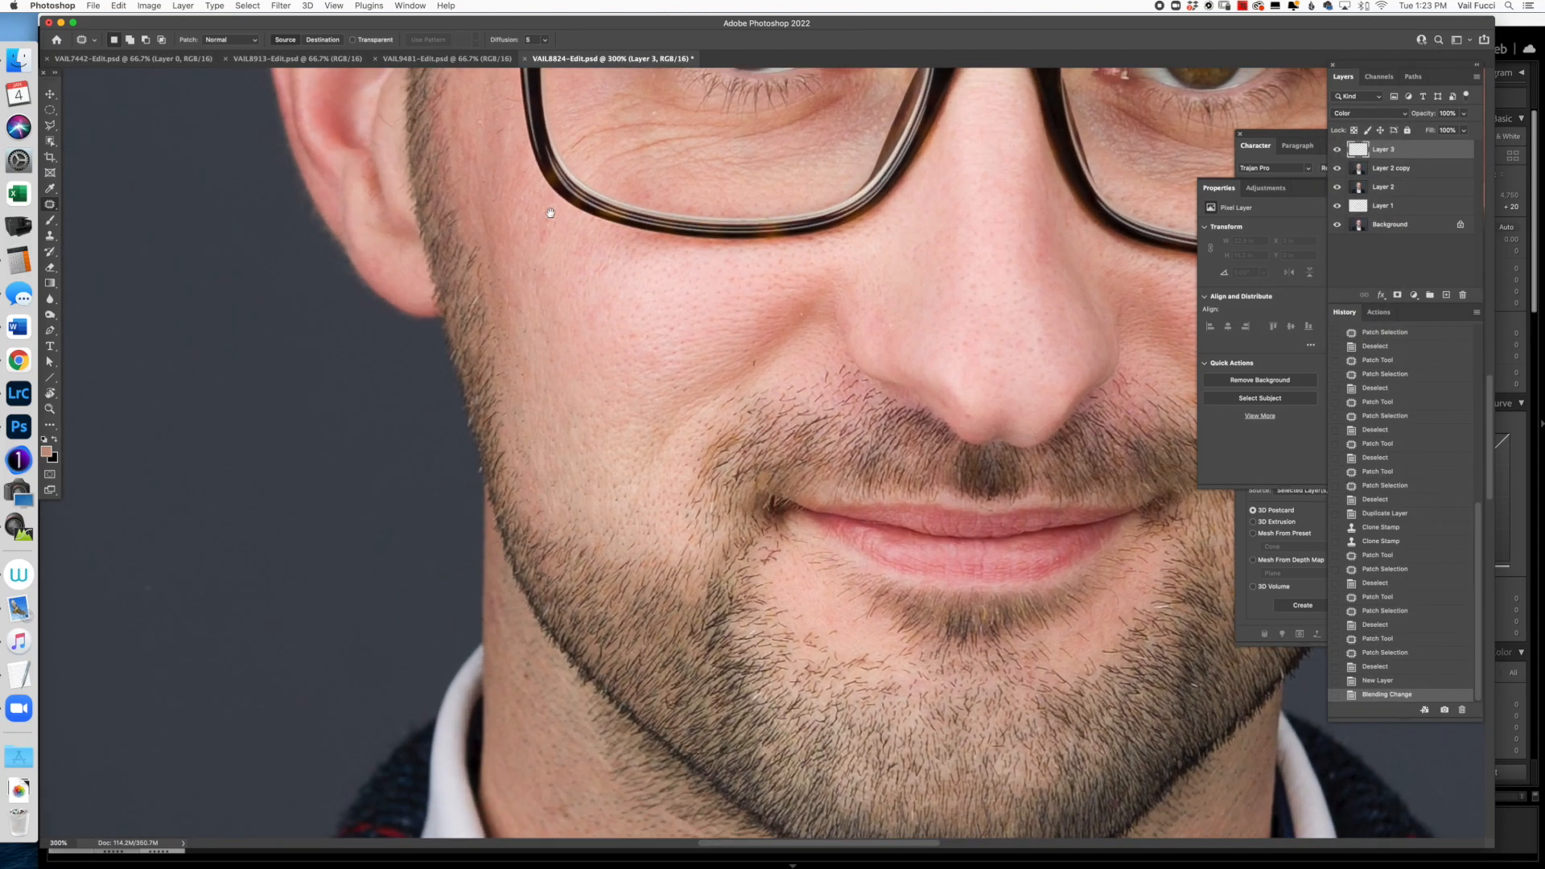
{"action": "scroll", "coordinate": [616, 213], "scroll_direction": "up", "scroll_amount": 5}
{"action": "scroll", "coordinate": [615, 273], "scroll_direction": "left", "scroll_amount": 2}
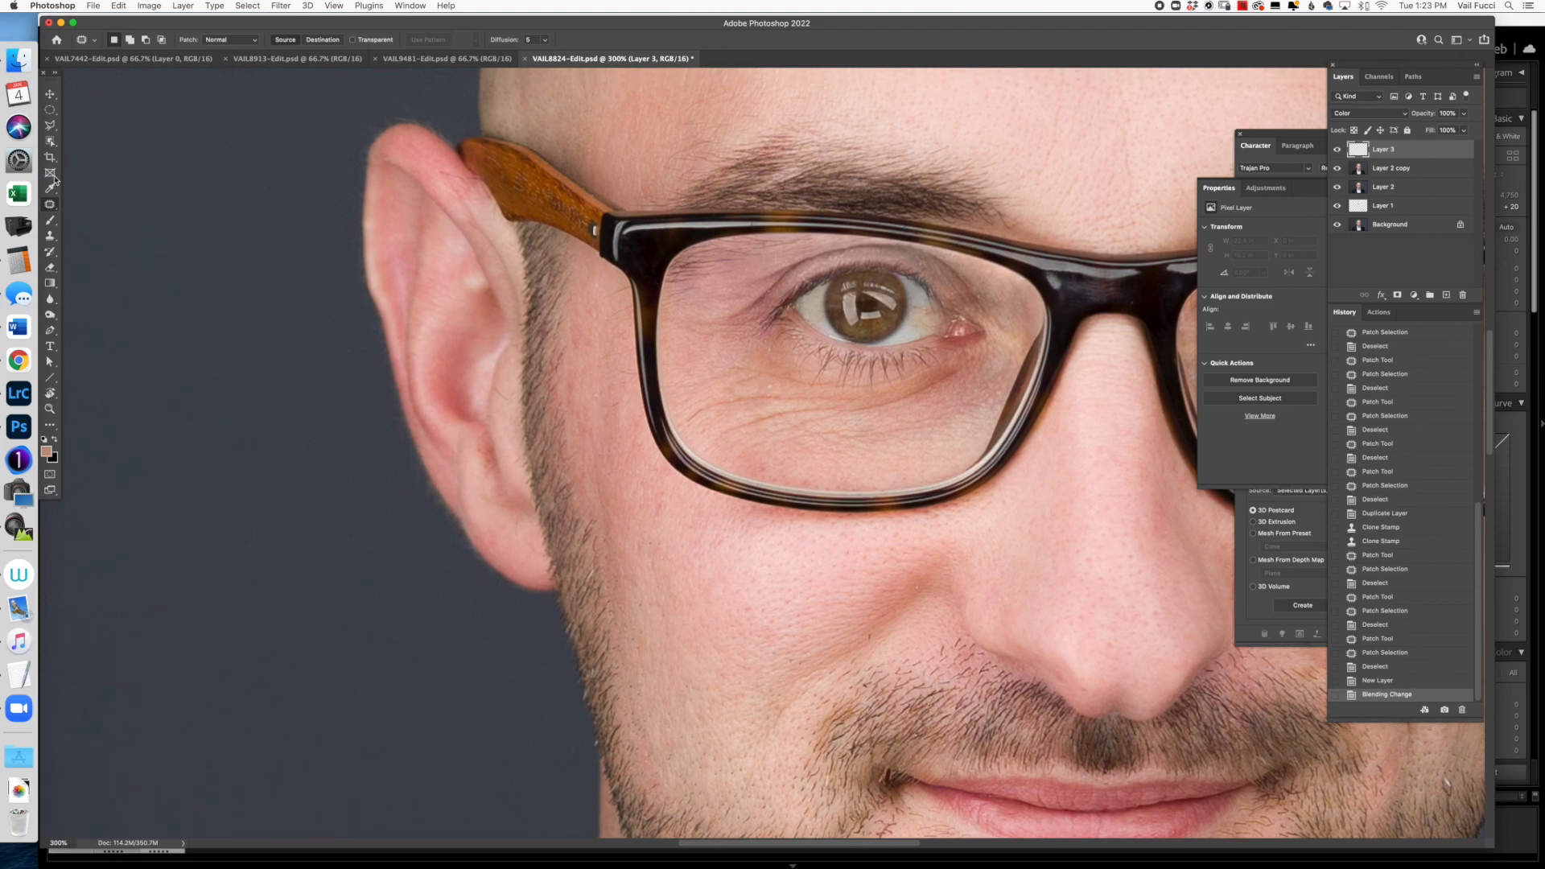
{"action": "left_click", "coordinate": [49, 219]}
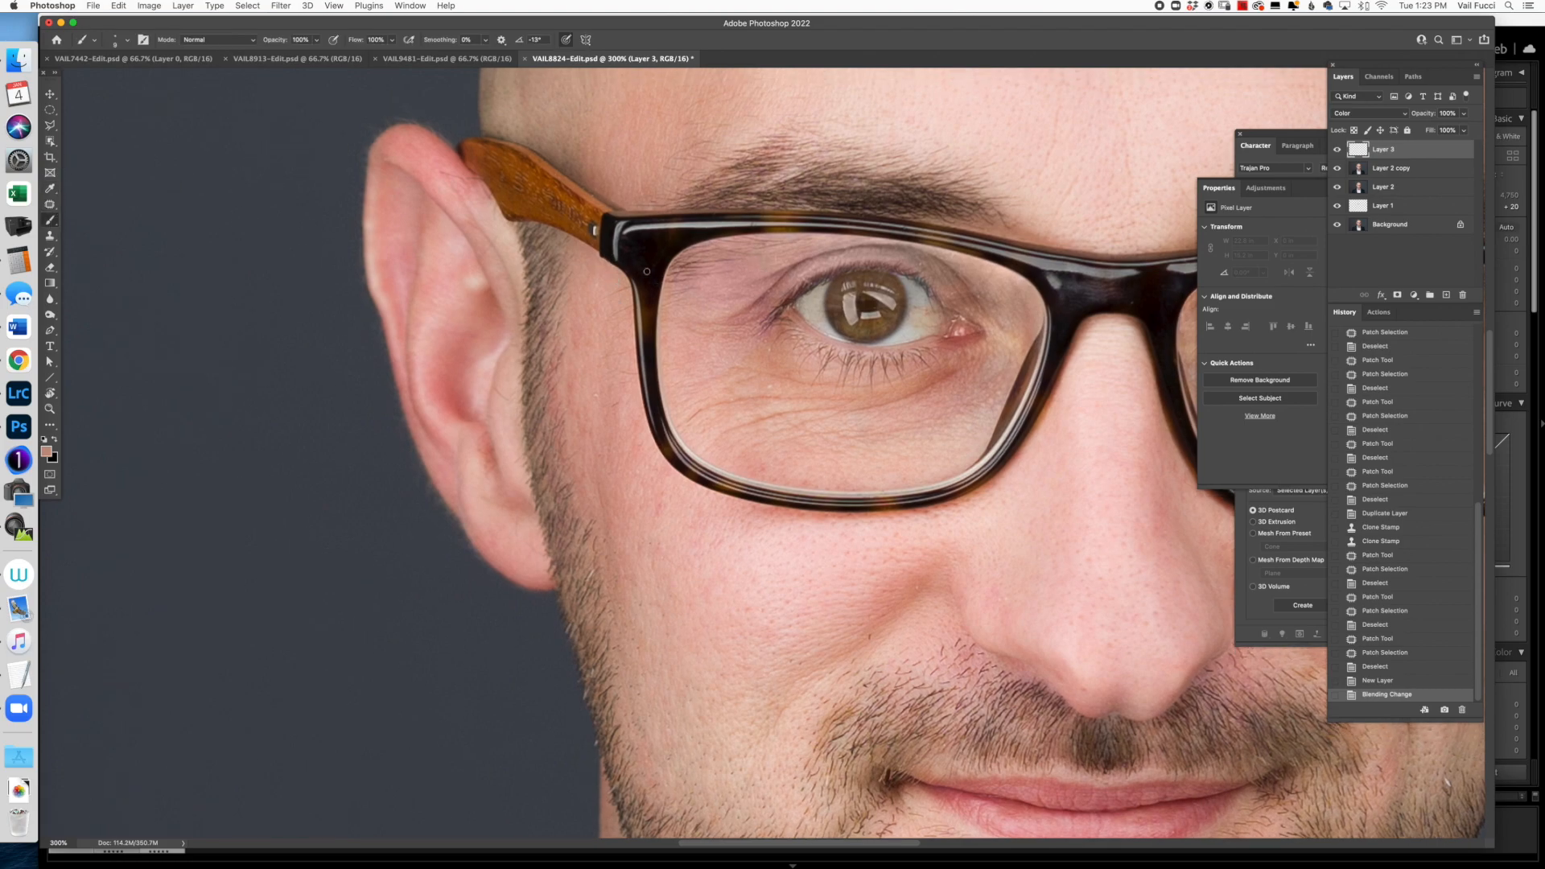
{"action": "left_click", "coordinate": [716, 378], "text": "alt"}
{"action": "left_click", "coordinate": [767, 260]}
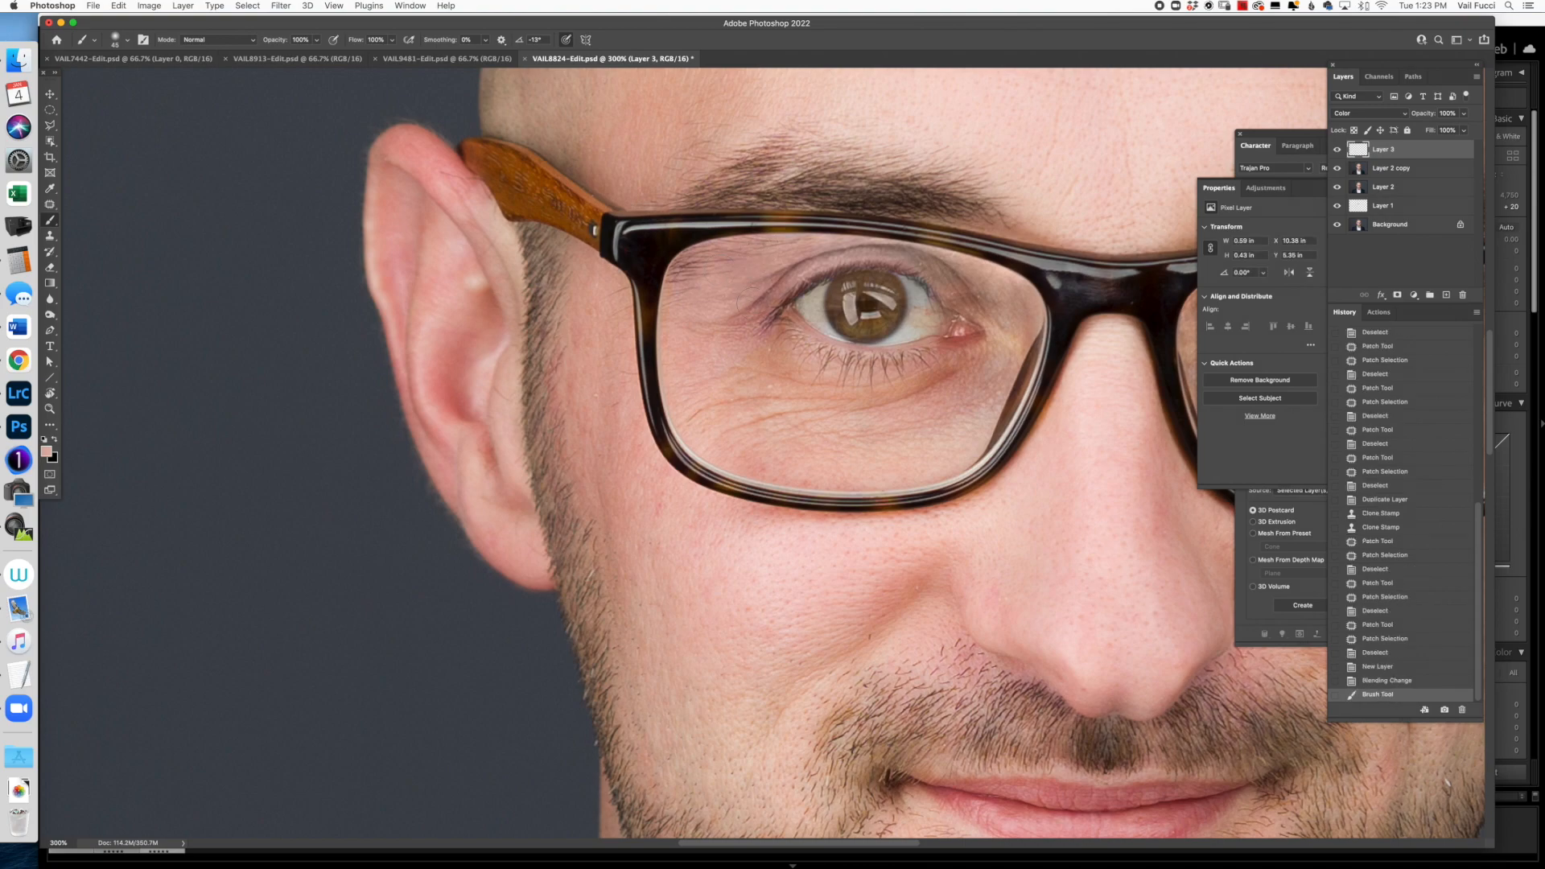
{"action": "left_click", "coordinate": [773, 247]}
{"action": "left_click_drag", "start_coordinate": [752, 267], "coordinate": [792, 247]}
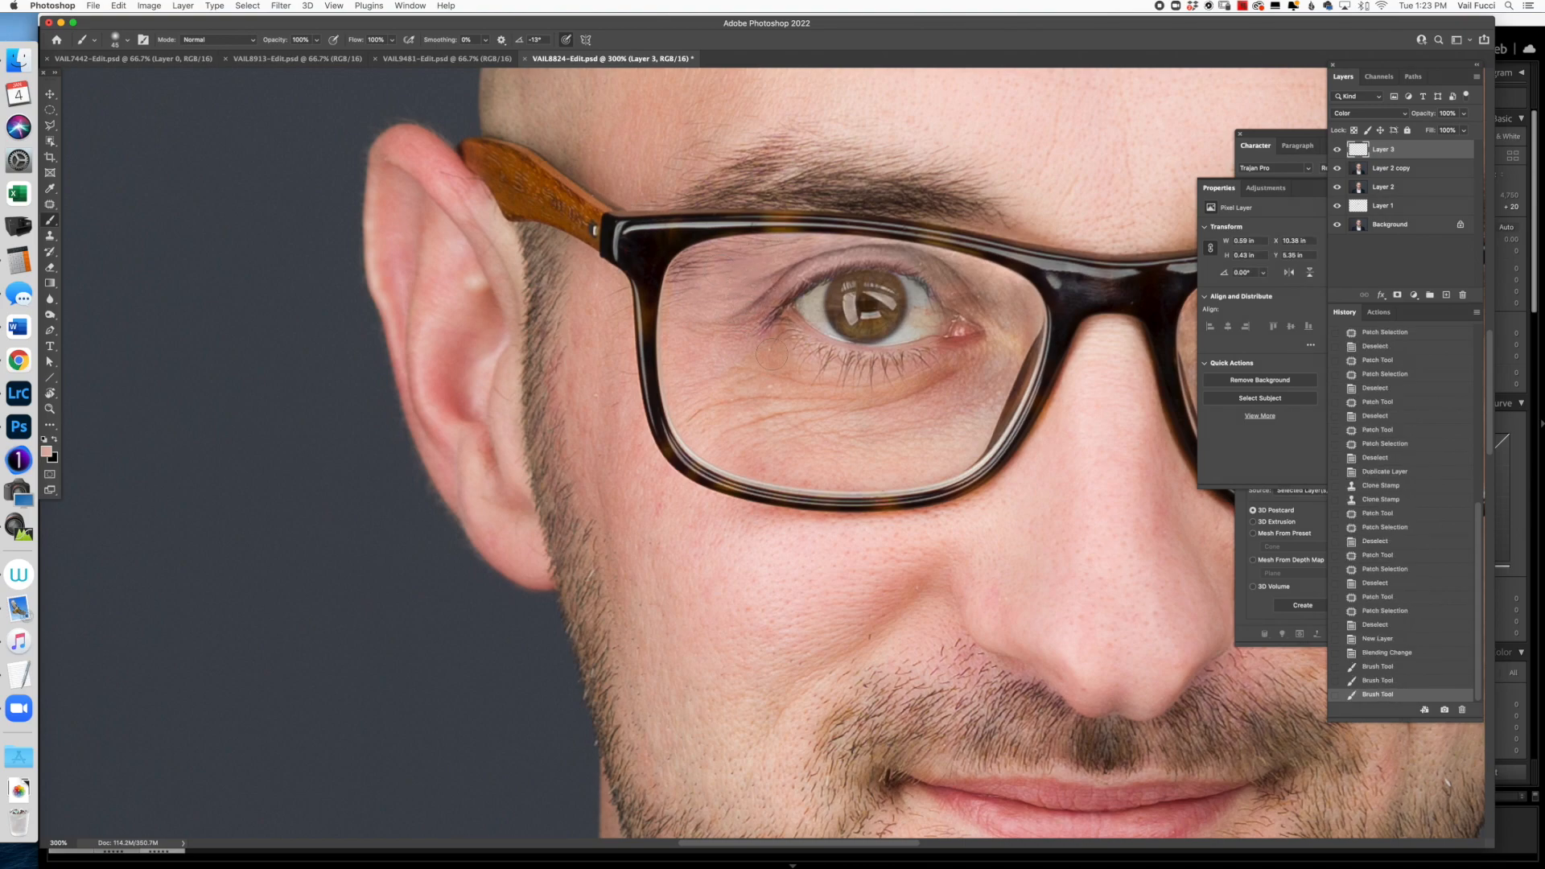
Resample the skin and paint its color over the outer part of the left-hand lens, beside and above the eye's outer corner
{"action": "left_click_drag", "start_coordinate": [690, 390], "coordinate": [698, 406]}
{"action": "left_click", "coordinate": [753, 384], "text": "alt"}
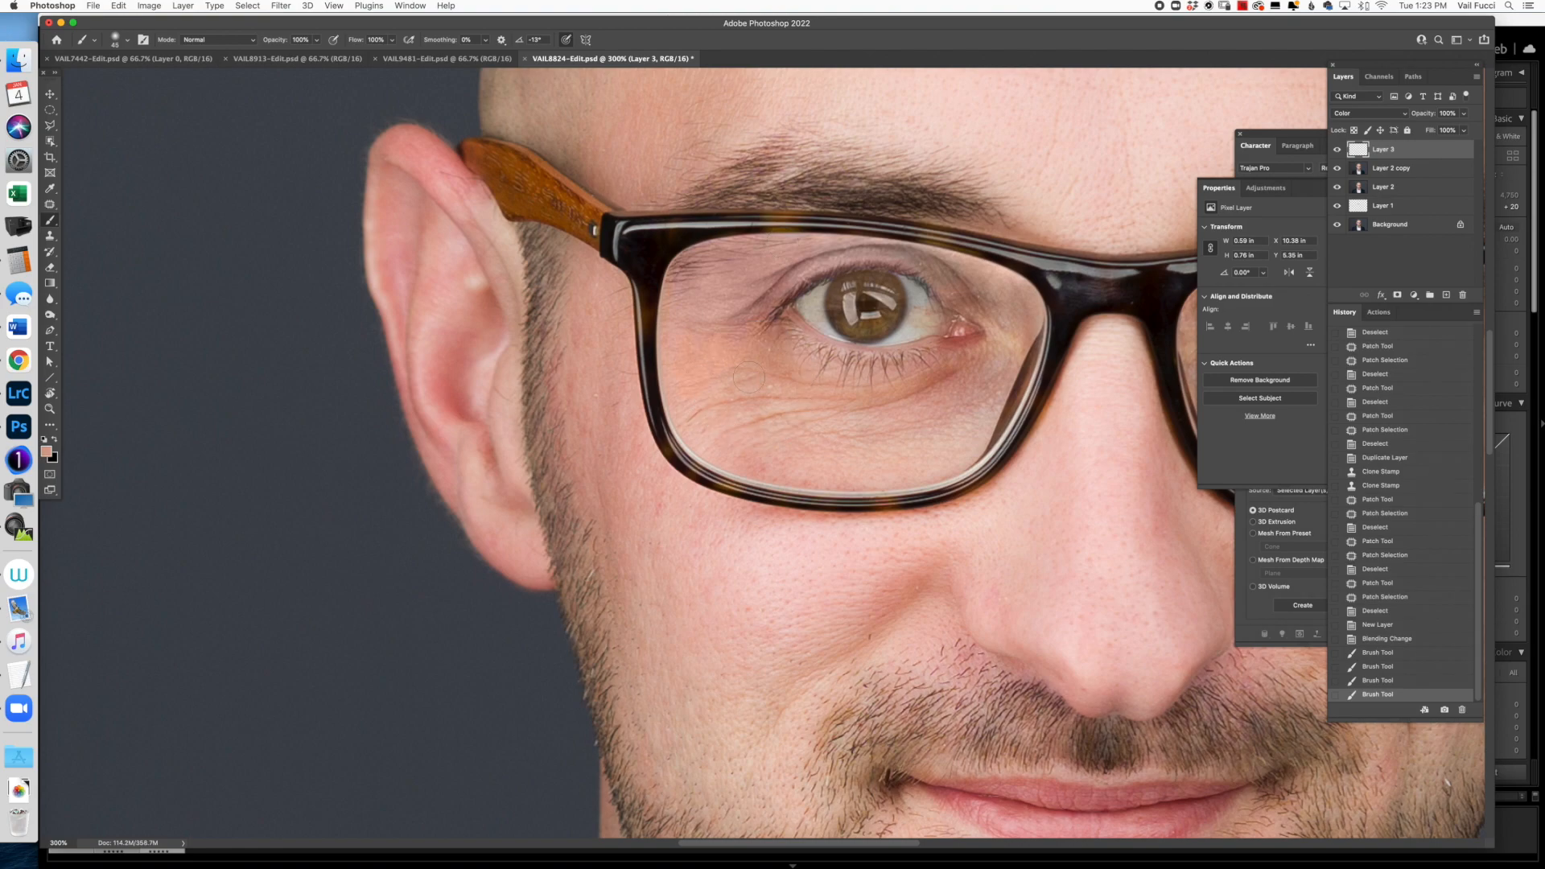
{"action": "left_click_drag", "start_coordinate": [716, 350], "coordinate": [693, 386]}
{"action": "left_click_drag", "start_coordinate": [712, 346], "coordinate": [696, 402]}
{"action": "left_click_drag", "start_coordinate": [684, 289], "coordinate": [724, 269]}
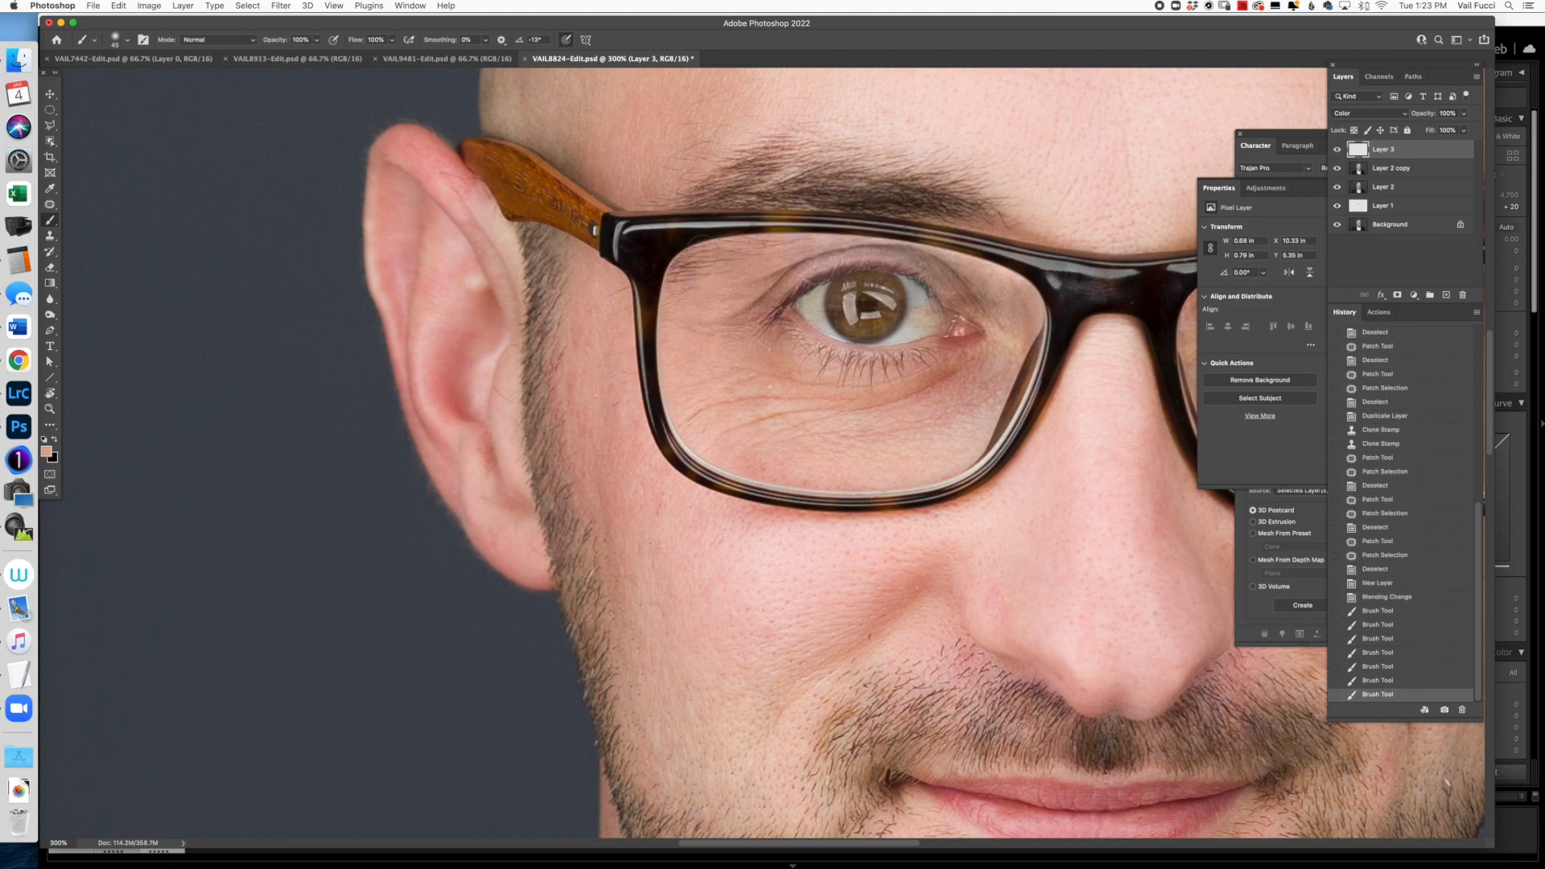
Paint the skin color along the left-hand lens's upper rim to its nose side and lower the Color layer's opacity to about 59%
{"action": "left_click_drag", "start_coordinate": [744, 262], "coordinate": [897, 249]}
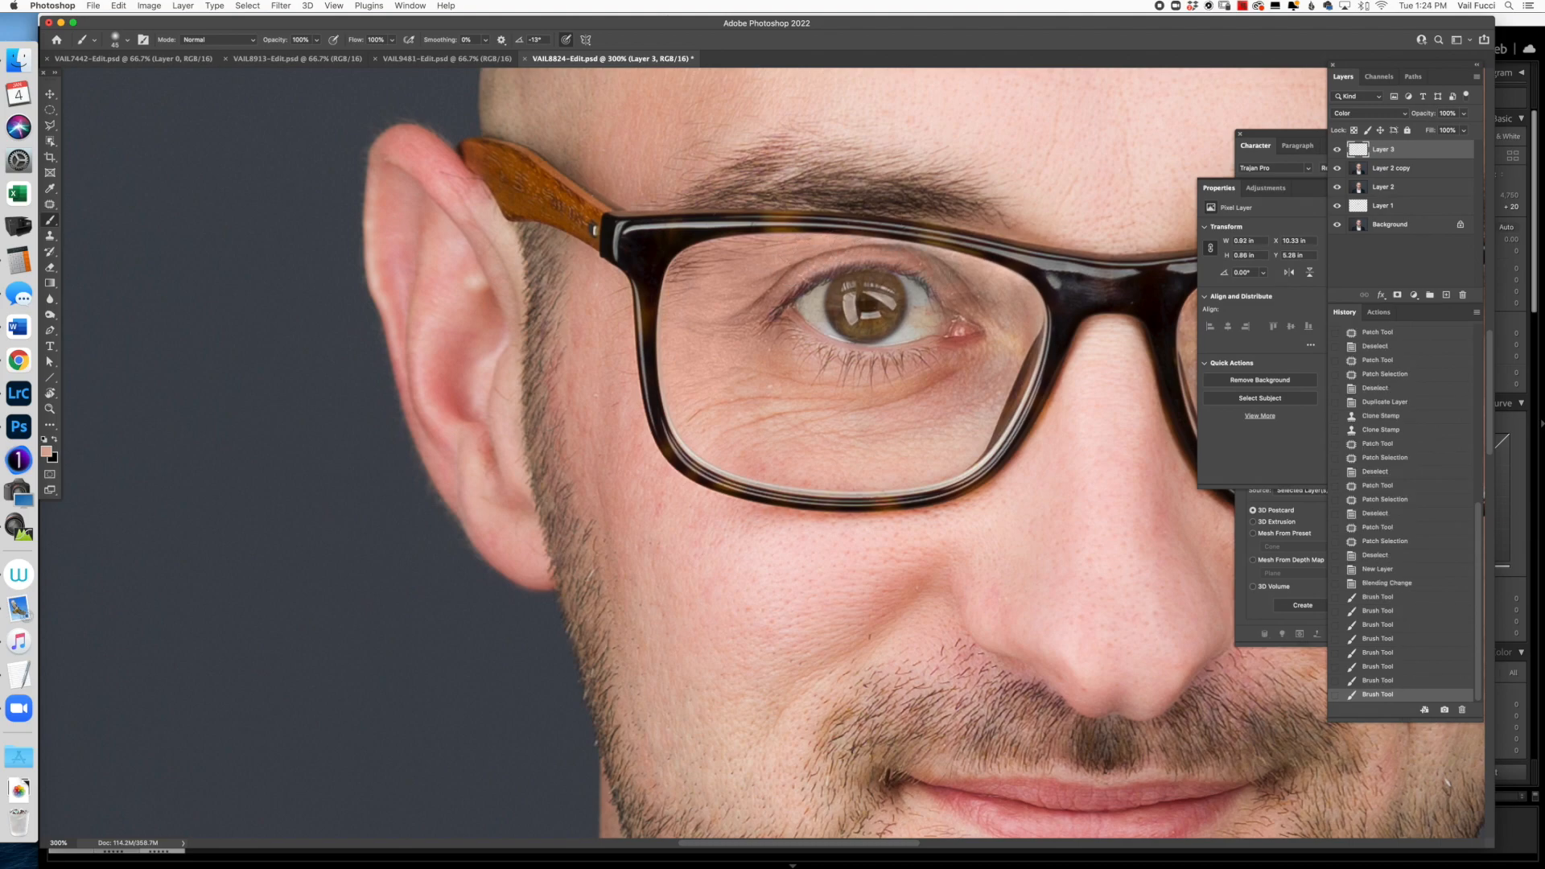
{"action": "left_click_drag", "start_coordinate": [901, 248], "coordinate": [1034, 302]}
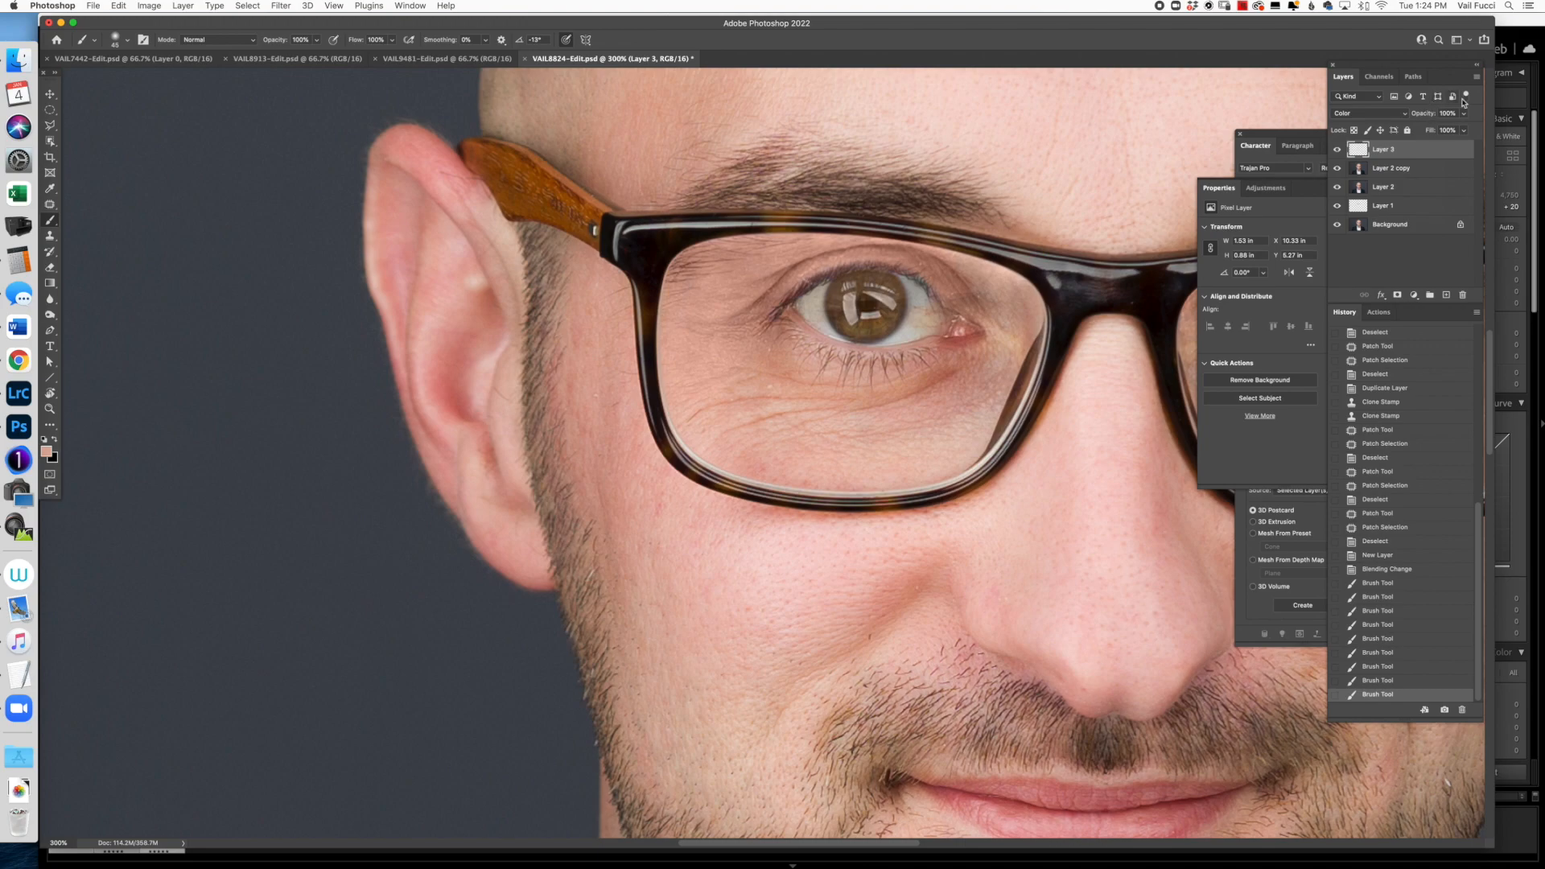
{"action": "left_click_drag", "start_coordinate": [1438, 112], "coordinate": [1423, 120]}
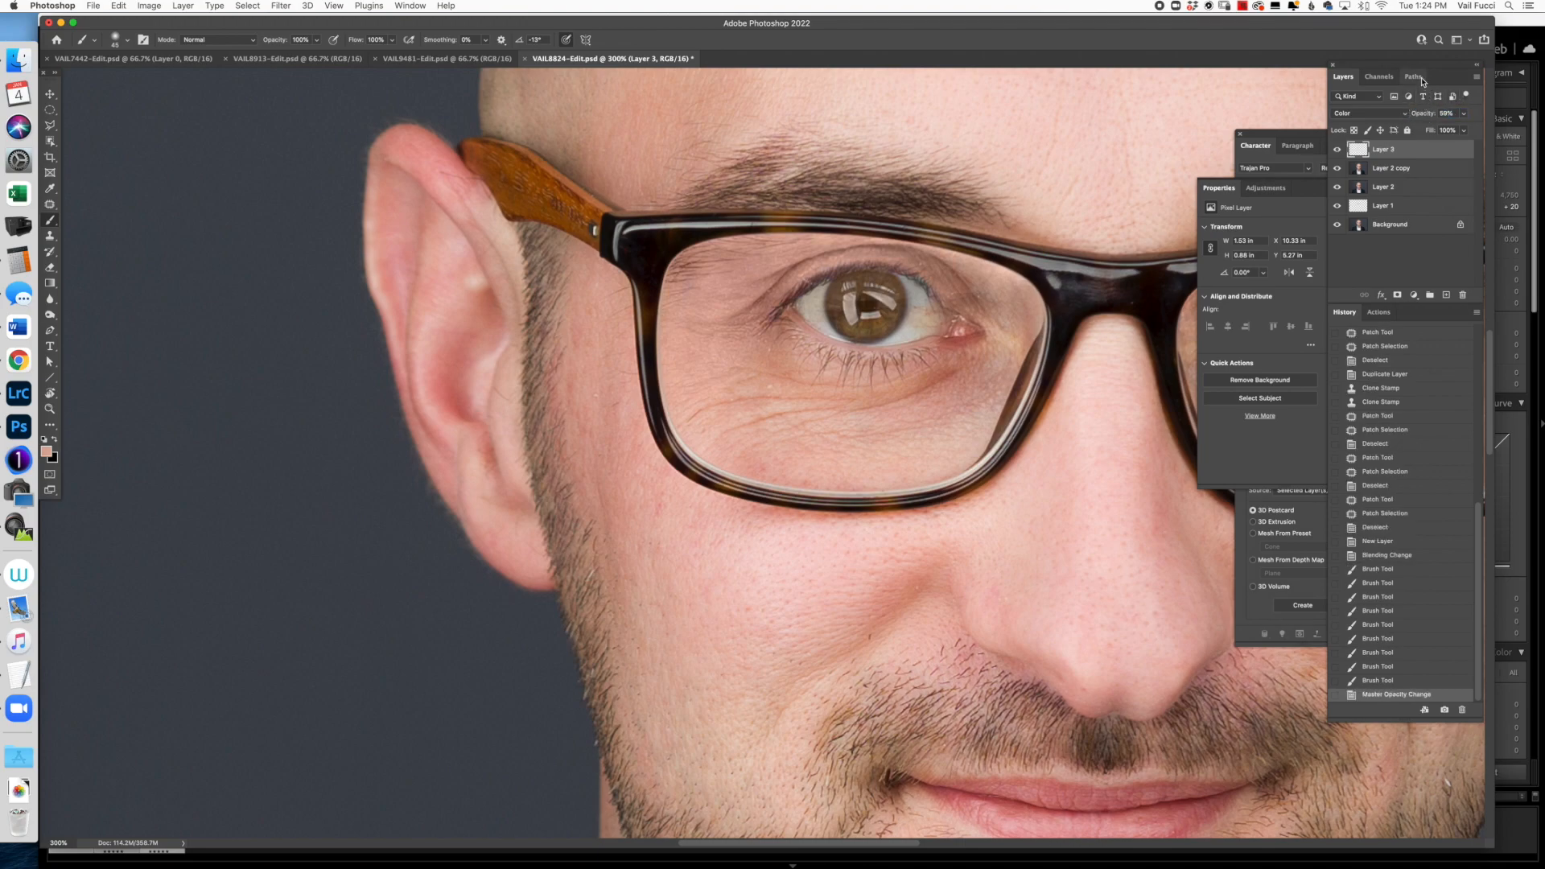
Merge Layer 3, Layer 2 copy, Layer 2 and Layer 1 into one layer above the Background
{"action": "key", "text": "super+0"}
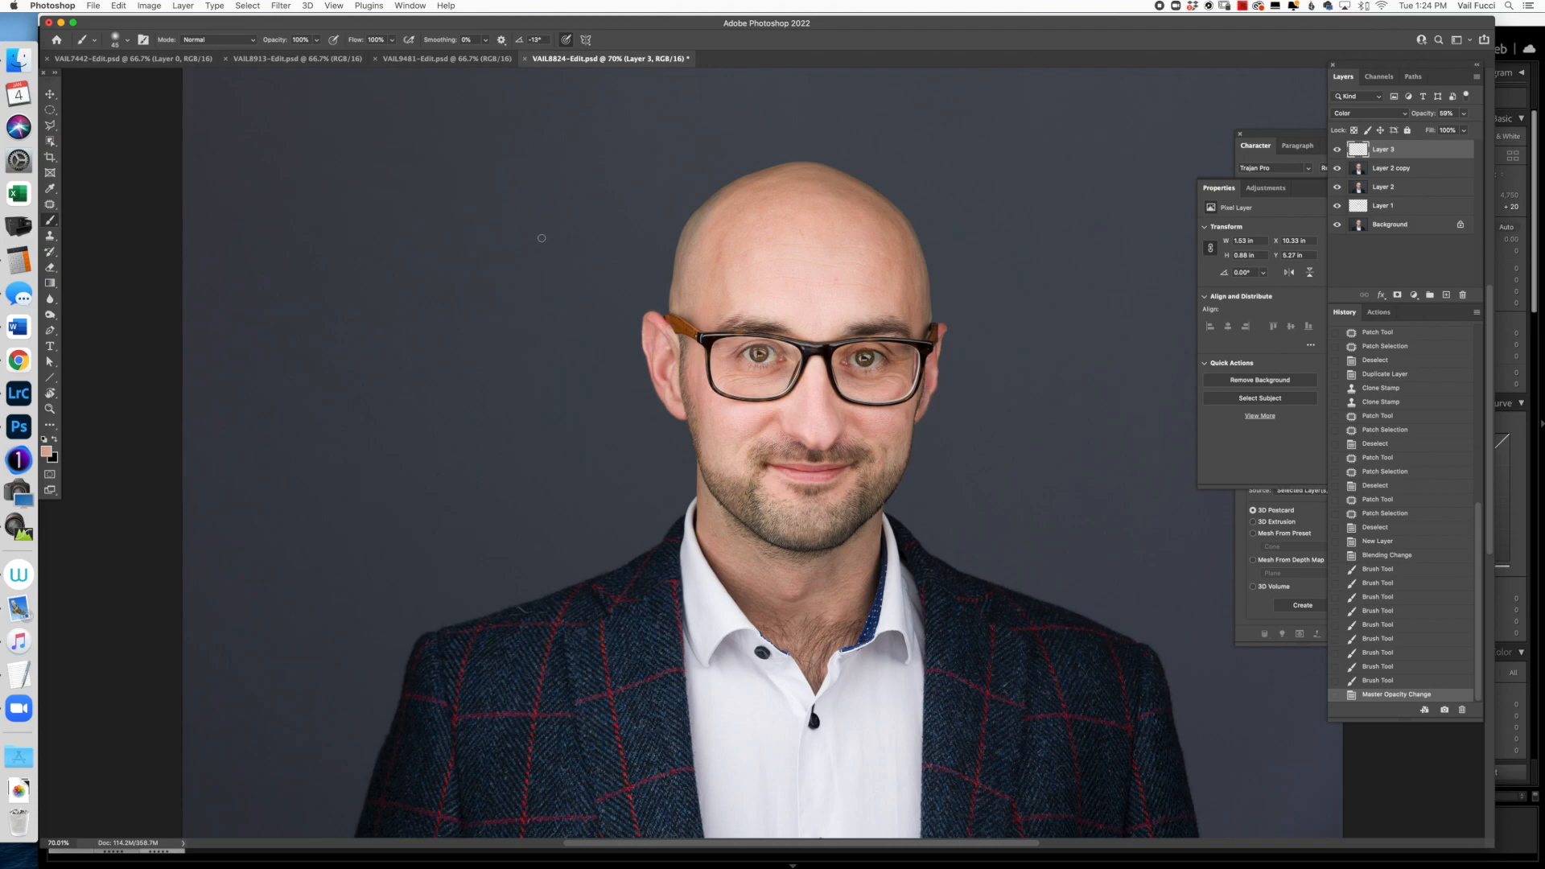
{"action": "left_click", "coordinate": [1391, 208], "text": "shift"}
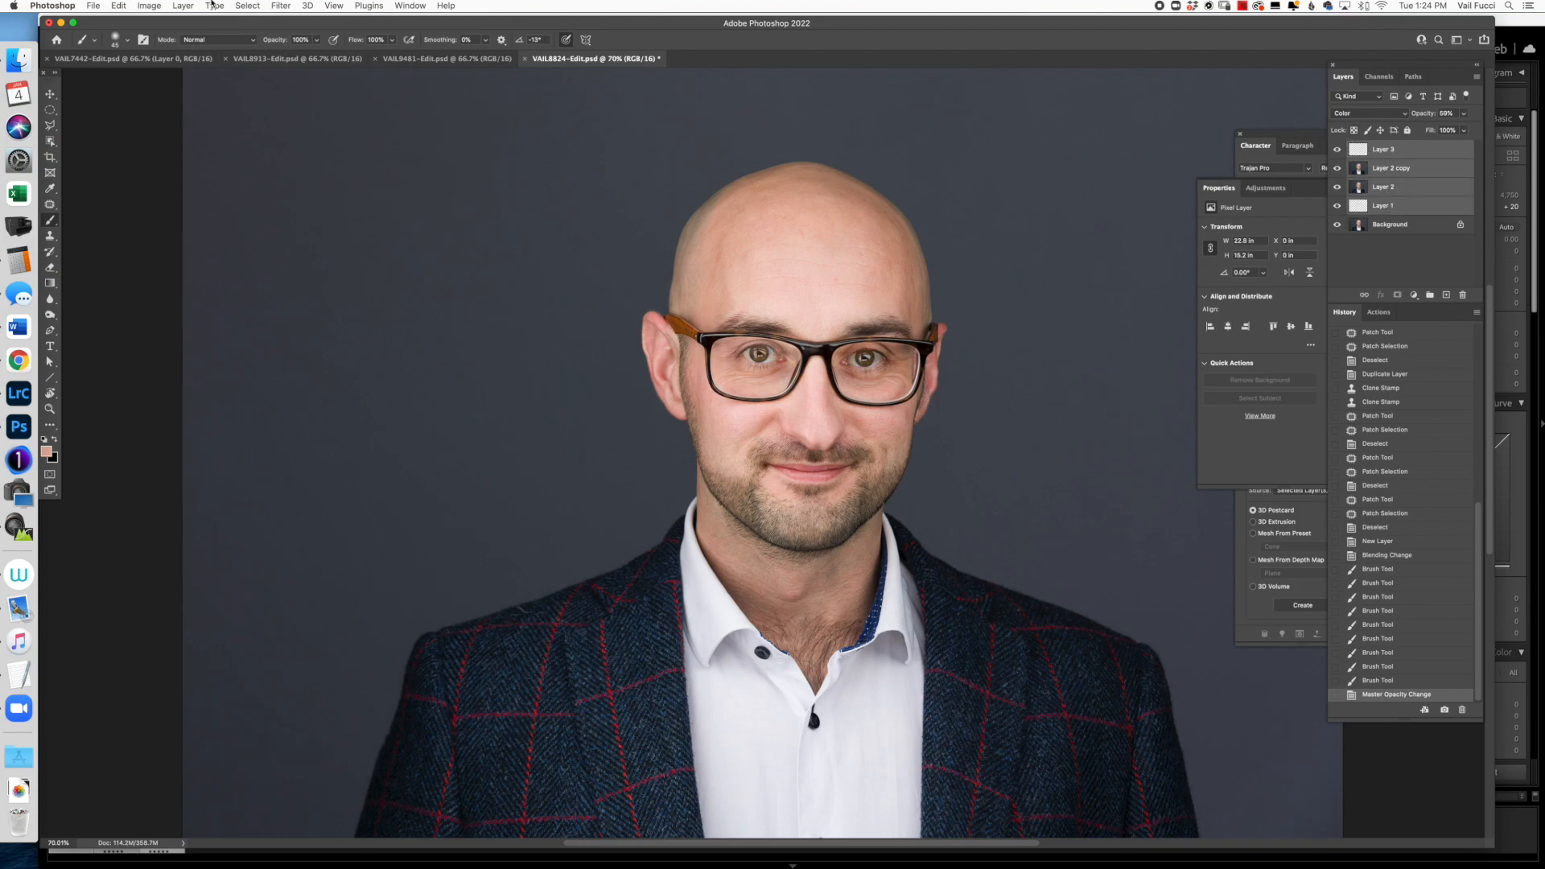
{"action": "left_click", "coordinate": [183, 5]}
{"action": "left_click", "coordinate": [210, 464]}
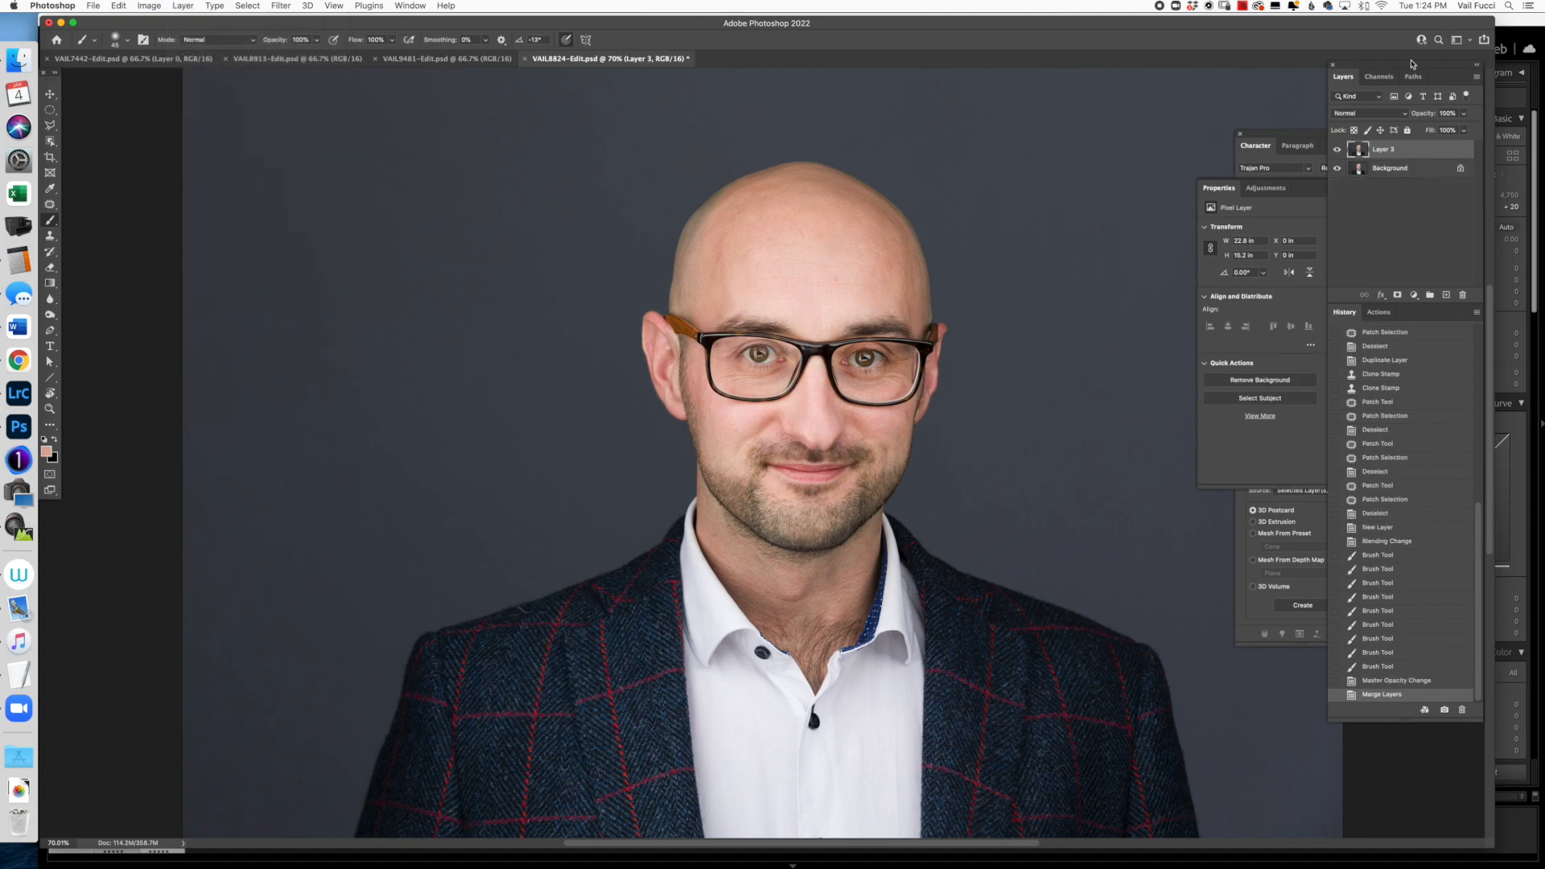
Compare the whole portrait before and after the retouching by hiding and showing the merged layer several times
{"action": "left_click", "coordinate": [1338, 150]}
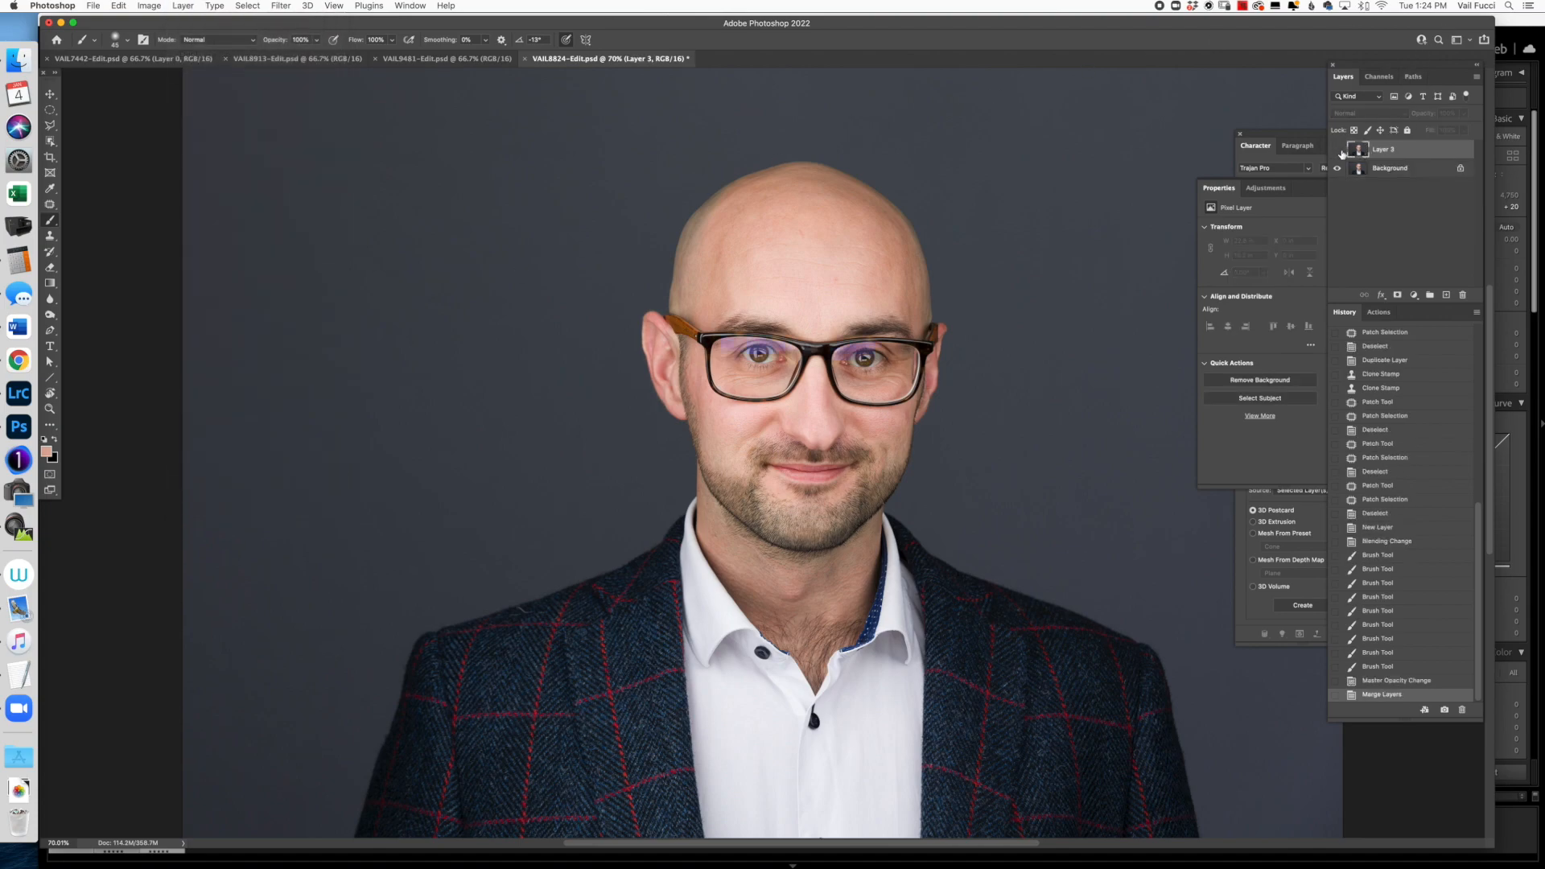
{"action": "left_click", "coordinate": [1338, 150]}
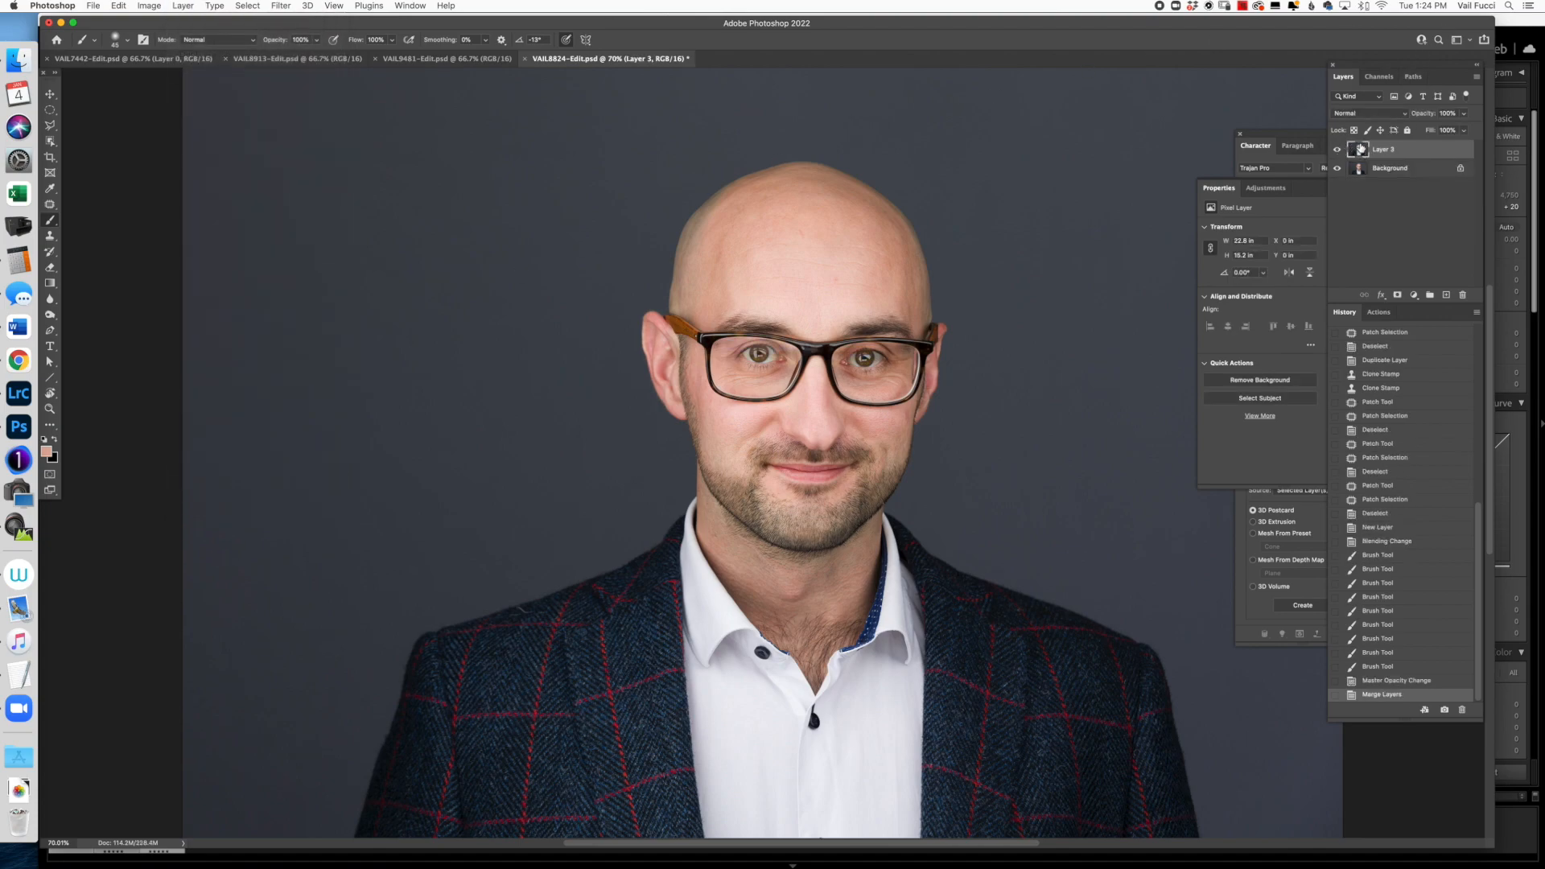
{"action": "left_click", "coordinate": [1338, 150]}
{"action": "left_click", "coordinate": [1338, 150]}
{"action": "left_click", "coordinate": [1338, 151]}
{"action": "left_click", "coordinate": [1338, 151]}
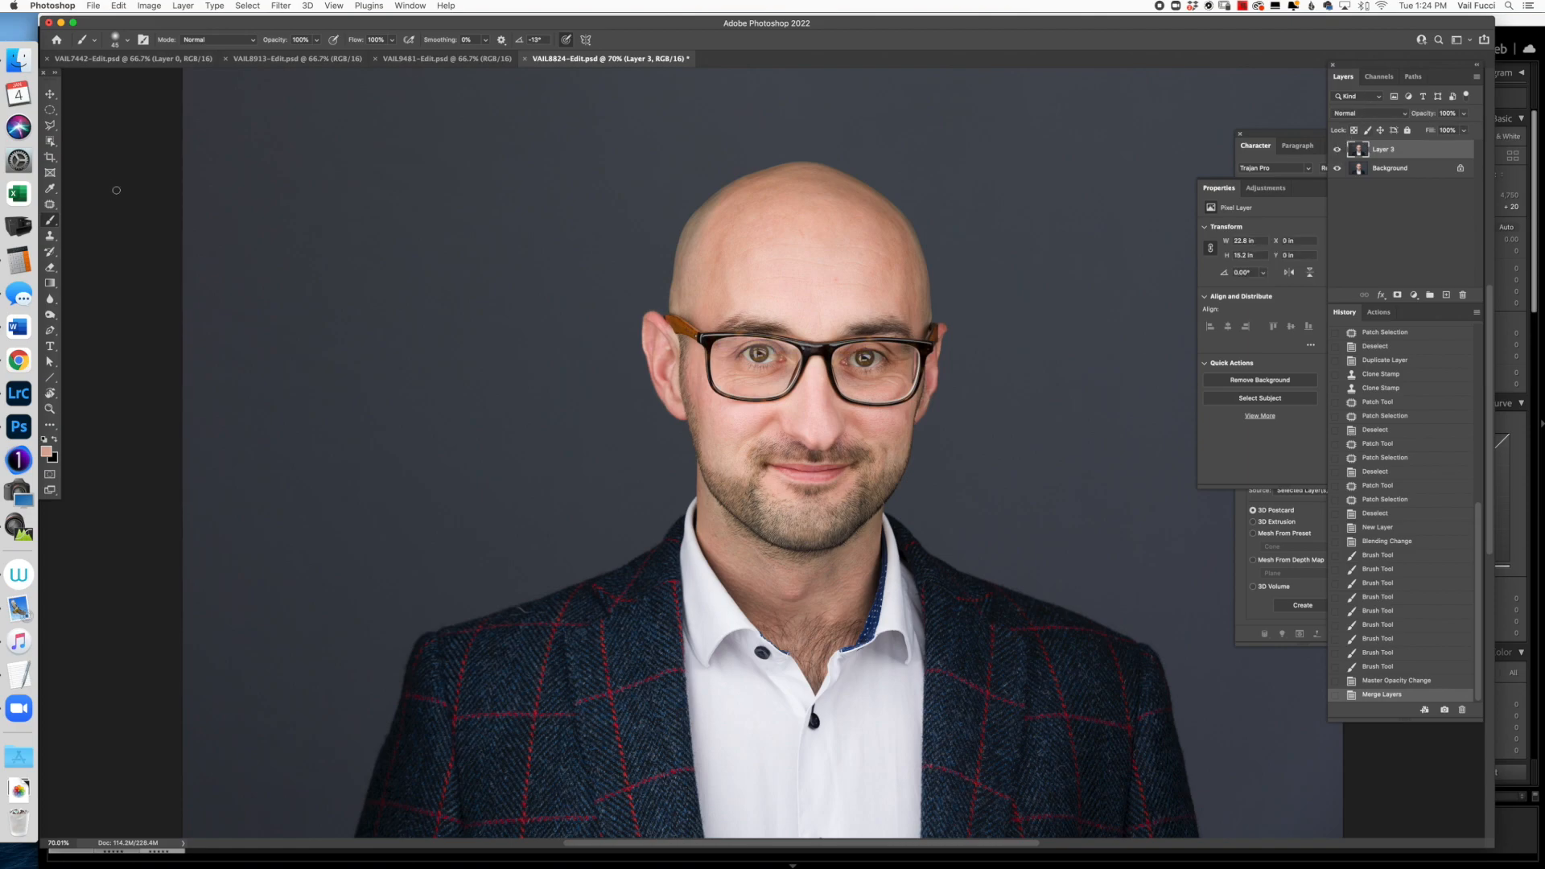